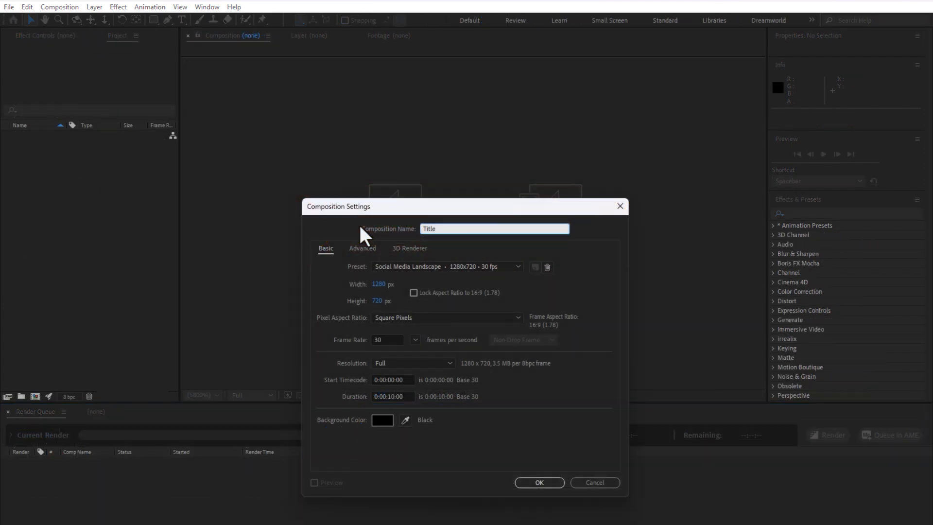
Step: Set the Title composition's duration to 0:00:05:00 and confirm the 1280×720, 30 fps settings
{"action": "left_click", "coordinate": [394, 396]}
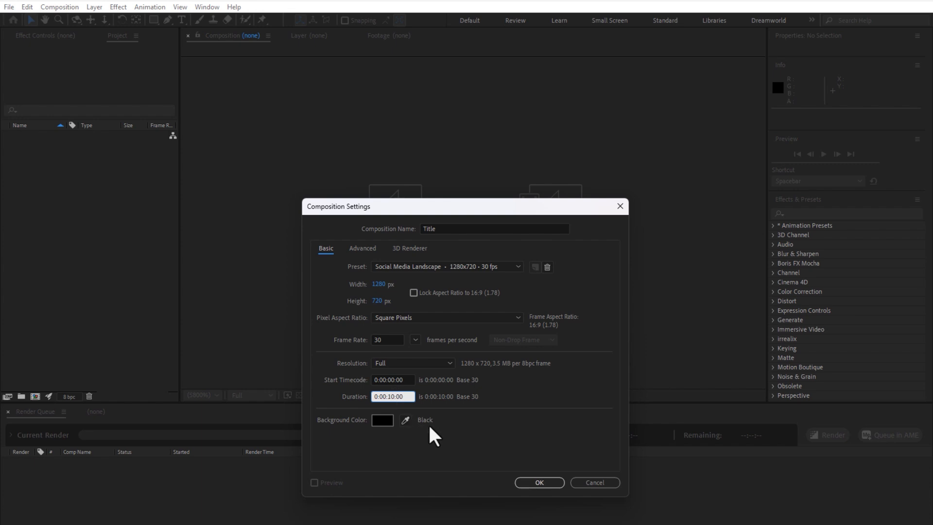
{"action": "key", "text": "BackSpace"}
{"action": "key", "text": "BackSpace"}
{"action": "type", "text": "05"}
{"action": "key", "text": "Return"}
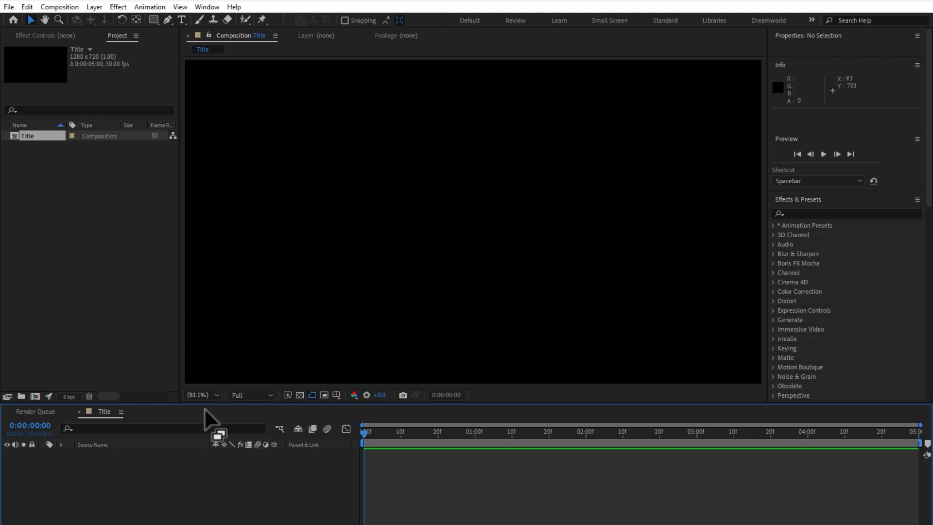
Step: Import Extension_12.mov from Archive (E:) > Course Files > Diktop Files into the project
{"action": "double_click", "coordinate": [83, 247]}
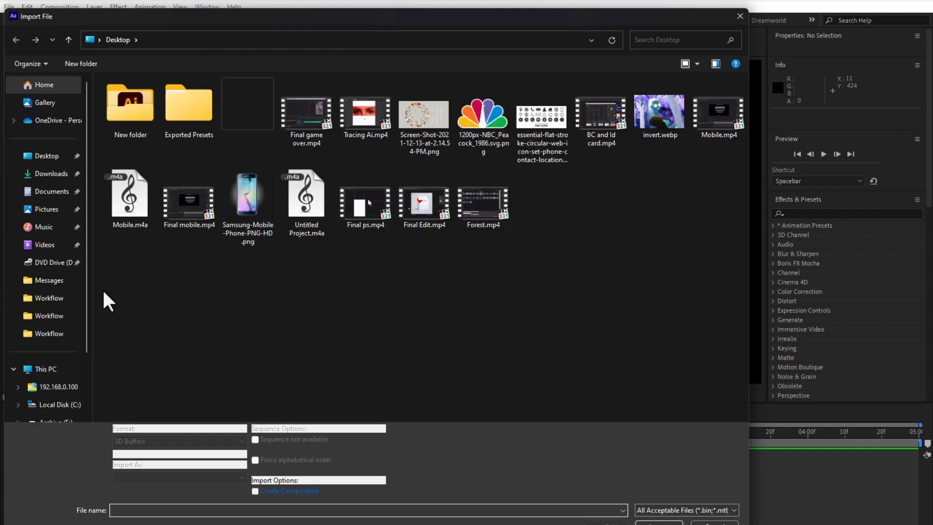
{"action": "left_click", "coordinate": [57, 369]}
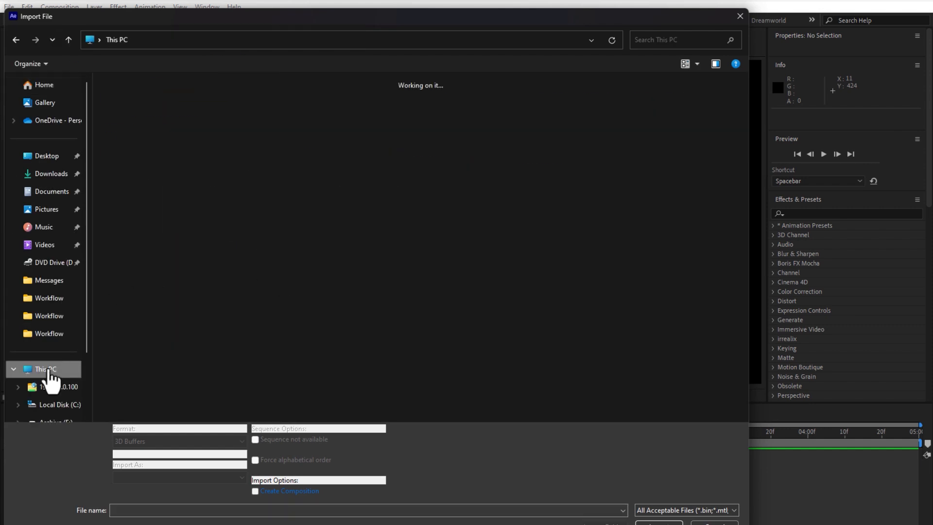
{"action": "double_click", "coordinate": [459, 106]}
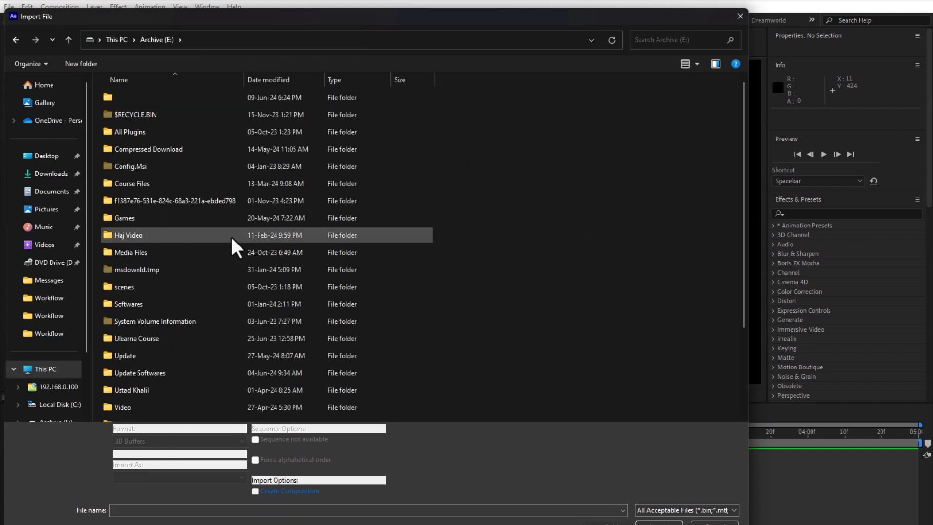
{"action": "double_click", "coordinate": [134, 181]}
{"action": "double_click", "coordinate": [132, 198]}
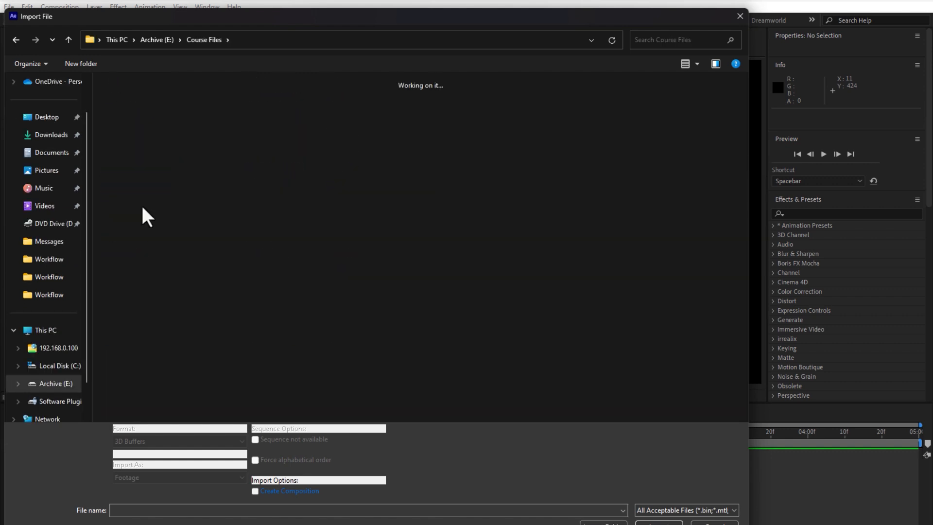
{"action": "scroll", "coordinate": [564, 316], "scroll_direction": "down", "scroll_amount": 3}
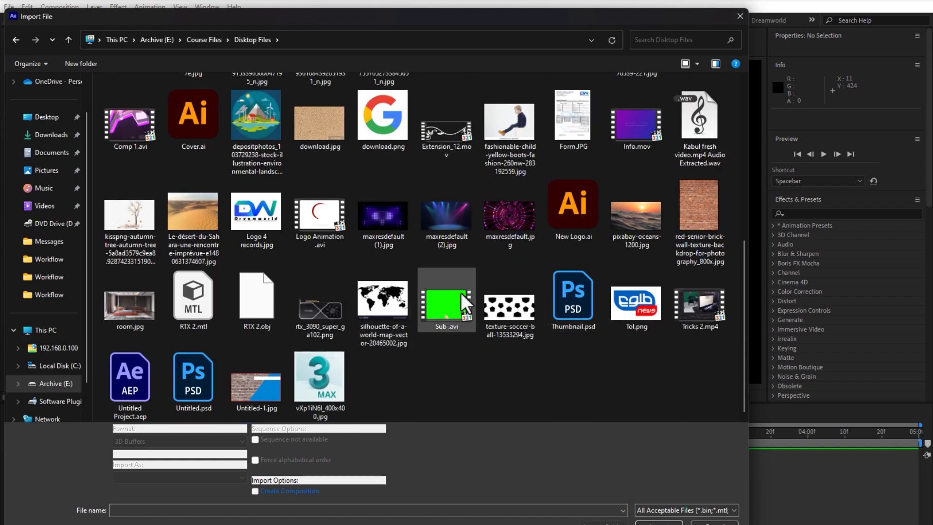
{"action": "double_click", "coordinate": [450, 124]}
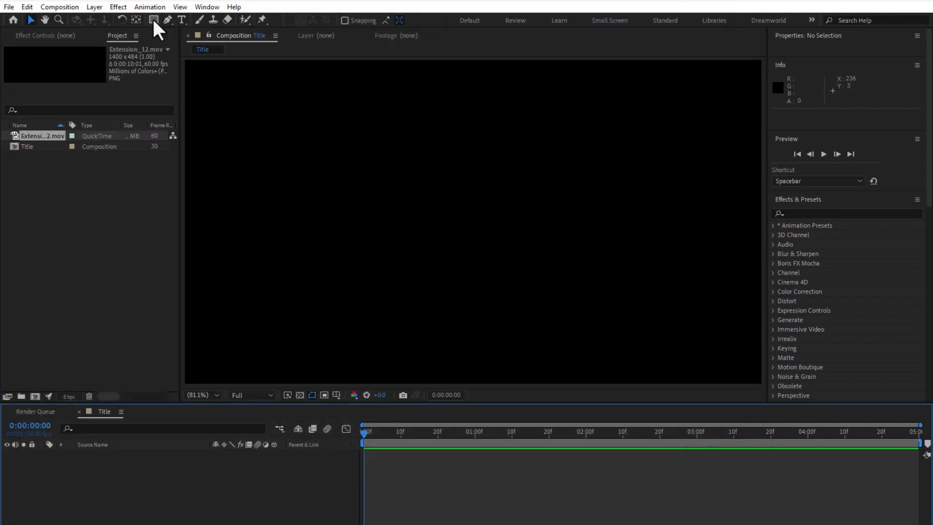
Step: Add a full-frame pale yellow (FFED97) solid, Medium Yellow Solid 1, to the Title composition
{"action": "left_click", "coordinate": [154, 21]}
{"action": "left_click", "coordinate": [206, 483]}
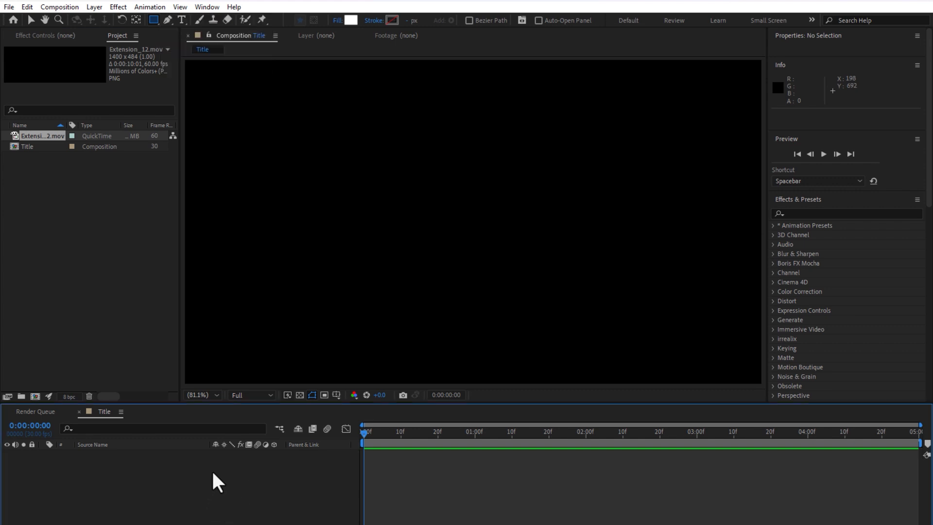
{"action": "key", "text": "ctrl+y"}
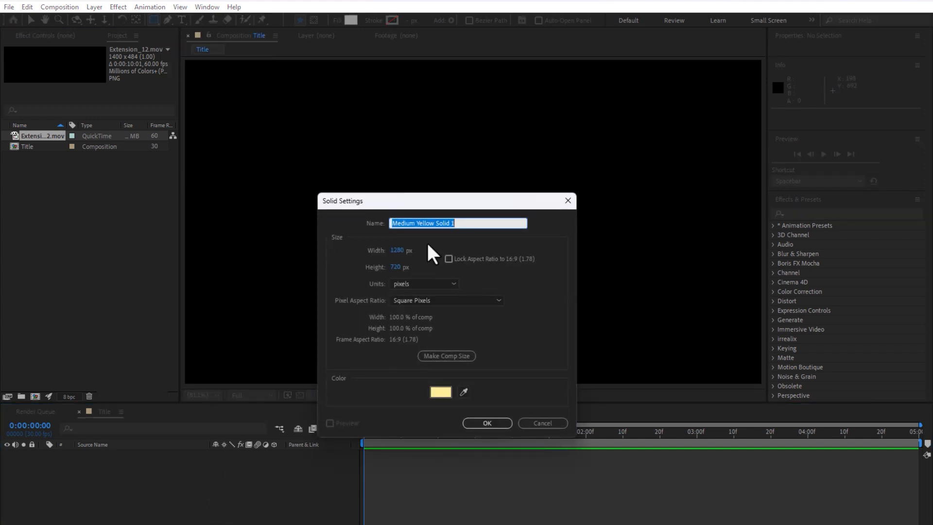
{"action": "left_click", "coordinate": [434, 395]}
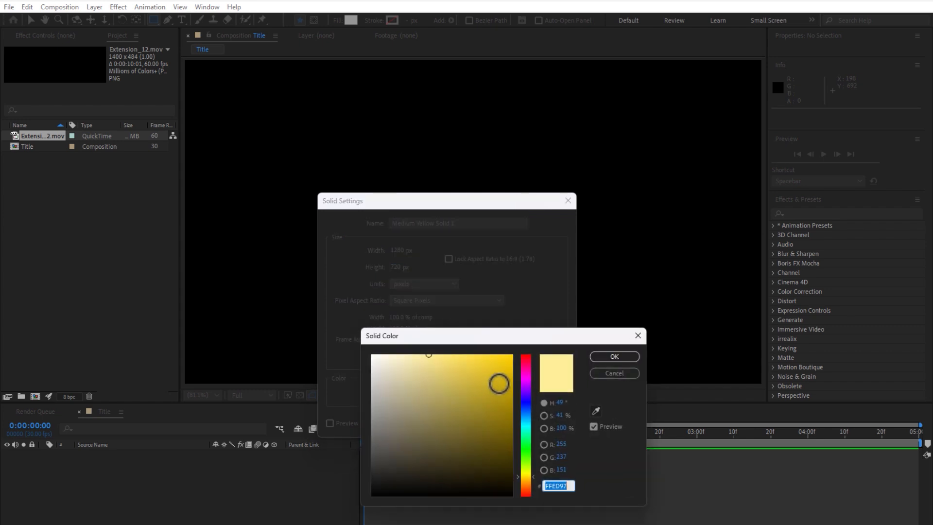
{"action": "left_click", "coordinate": [609, 356]}
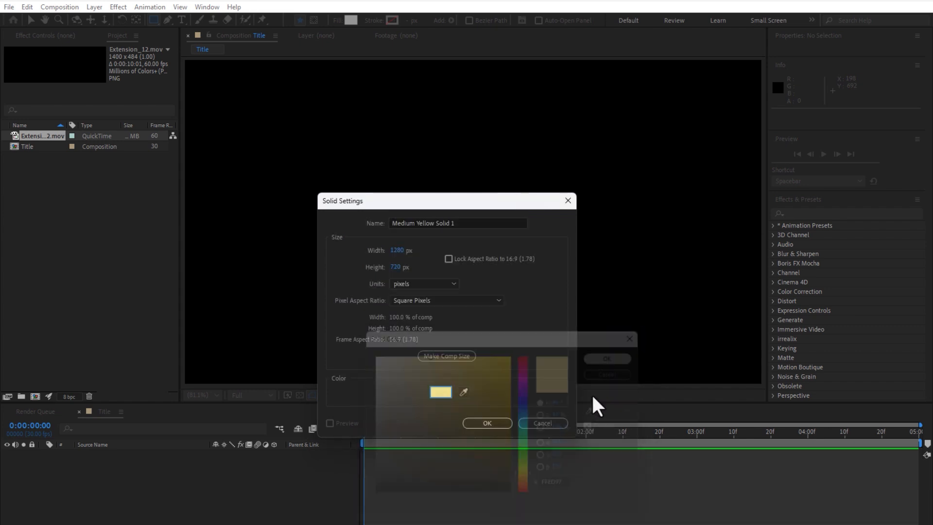
{"action": "left_click", "coordinate": [485, 422]}
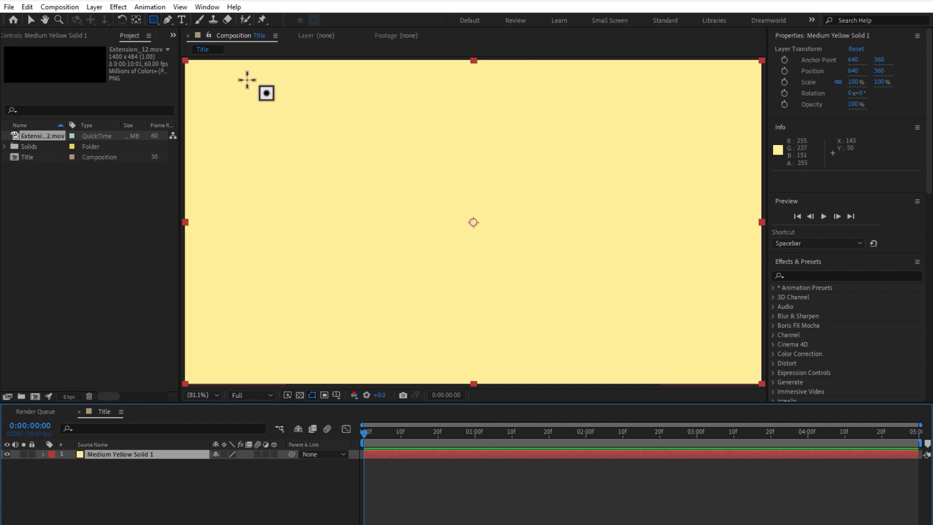
{"action": "left_click", "coordinate": [153, 19]}
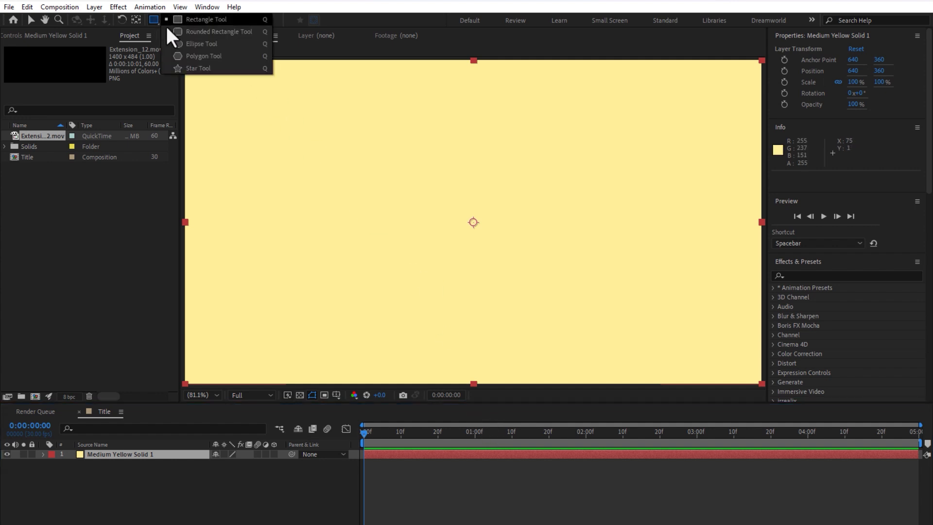
Step: Mask the yellow solid into a centred rounded bar, duplicate it, and make both layers 3D
{"action": "left_click", "coordinate": [232, 31]}
{"action": "left_click_drag", "start_coordinate": [355, 197], "coordinate": [612, 235]}
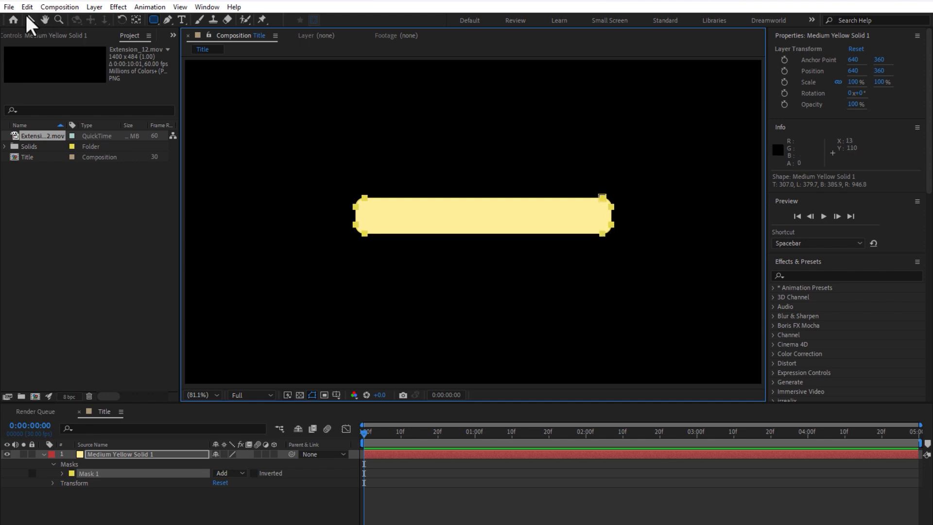
{"action": "left_click", "coordinate": [29, 20]}
{"action": "left_click", "coordinate": [335, 491]}
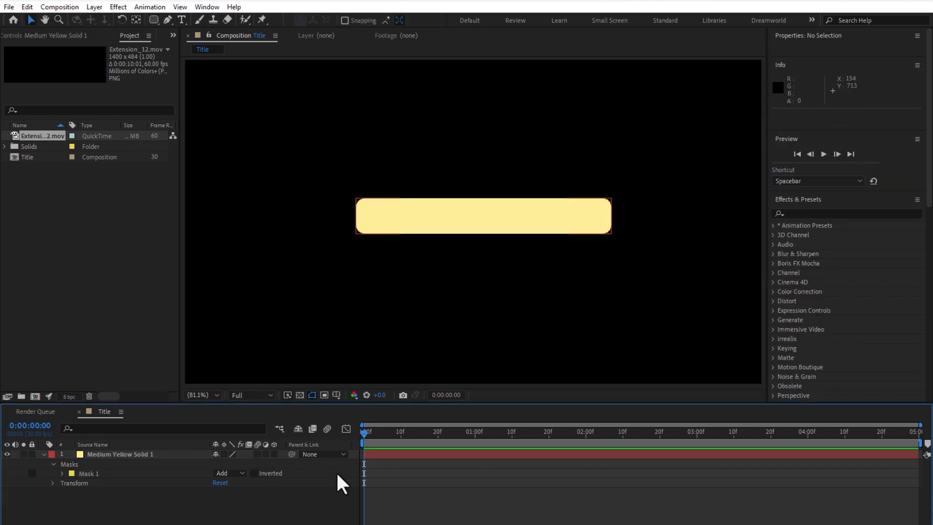
{"action": "left_click", "coordinate": [107, 452]}
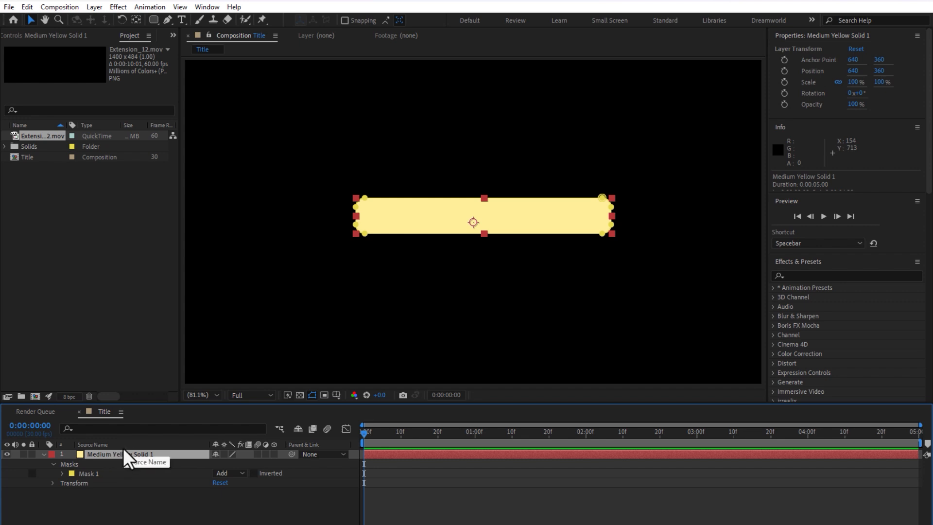
{"action": "key", "text": "ctrl+d"}
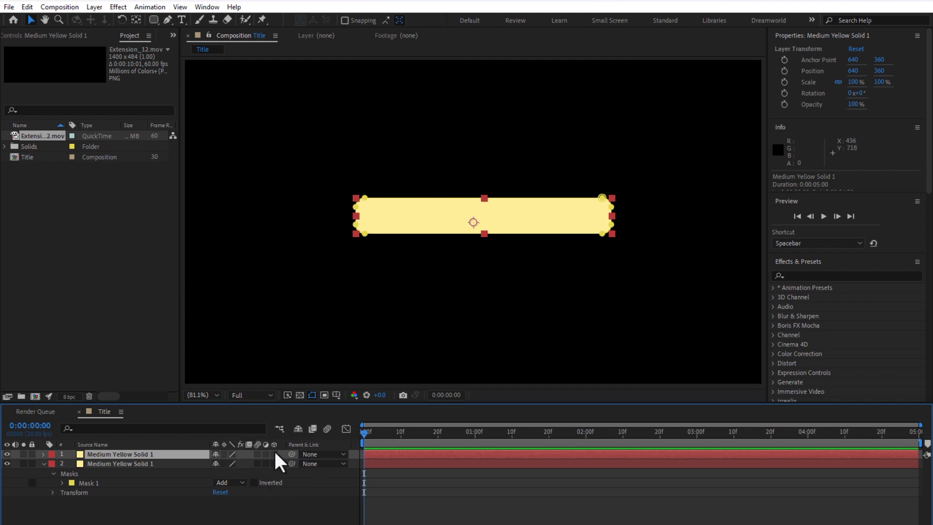
{"action": "left_click_drag", "start_coordinate": [274, 454], "coordinate": [274, 464]}
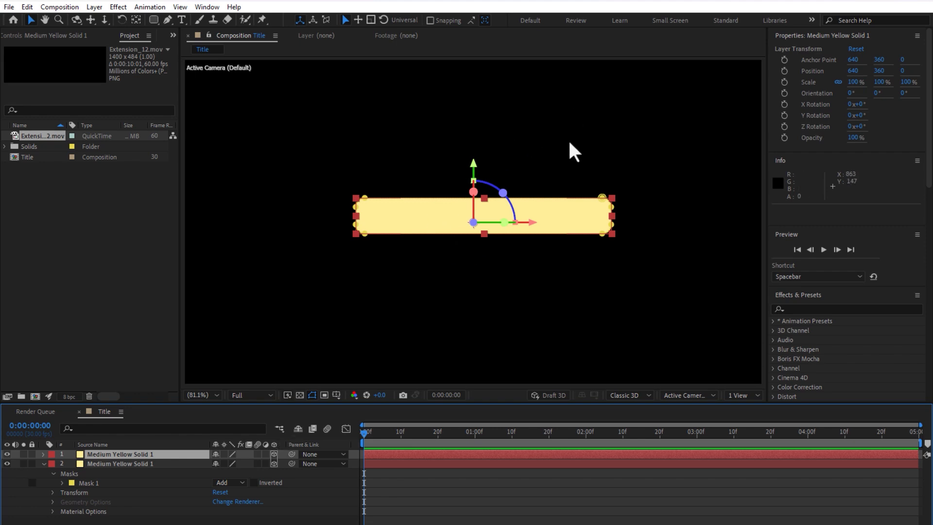
Step: Try importing the golden baroque pattern image from the Desktop and dismiss the import error
{"action": "double_click", "coordinate": [51, 217]}
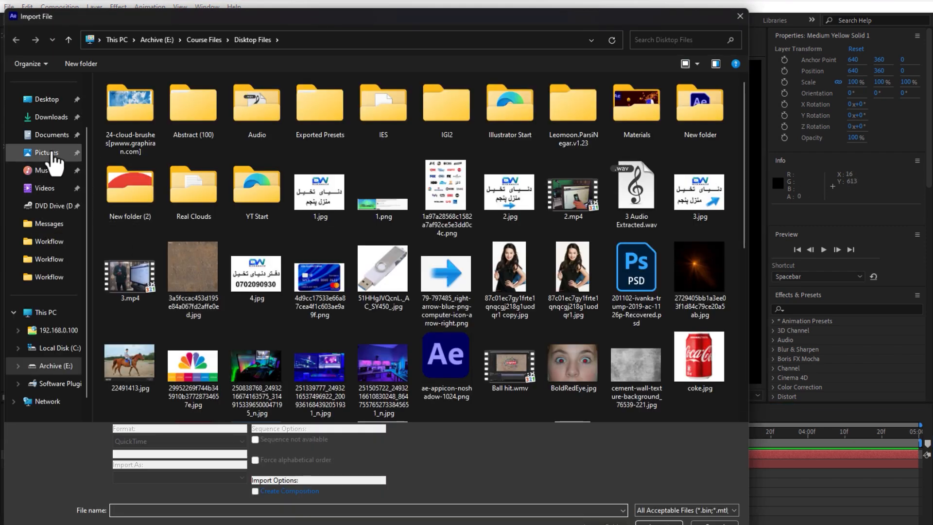
{"action": "left_click", "coordinate": [46, 99]}
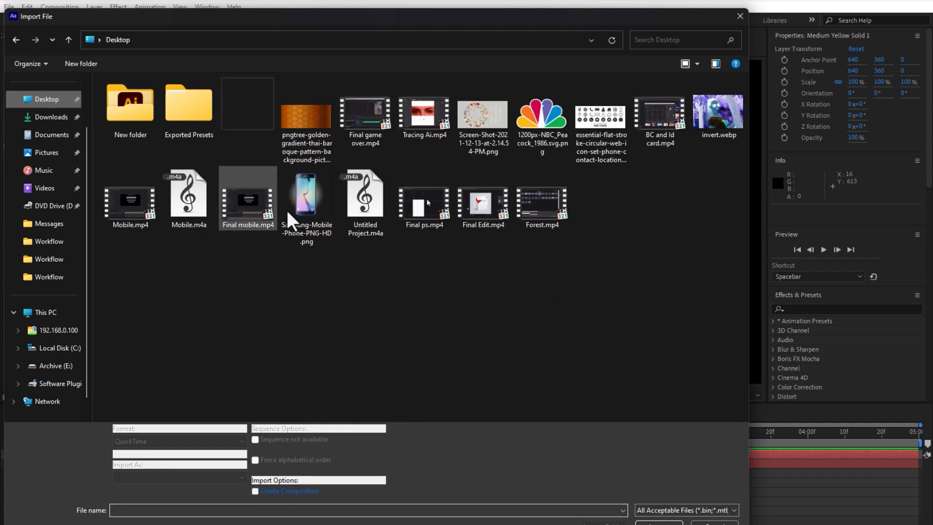
{"action": "double_click", "coordinate": [303, 112]}
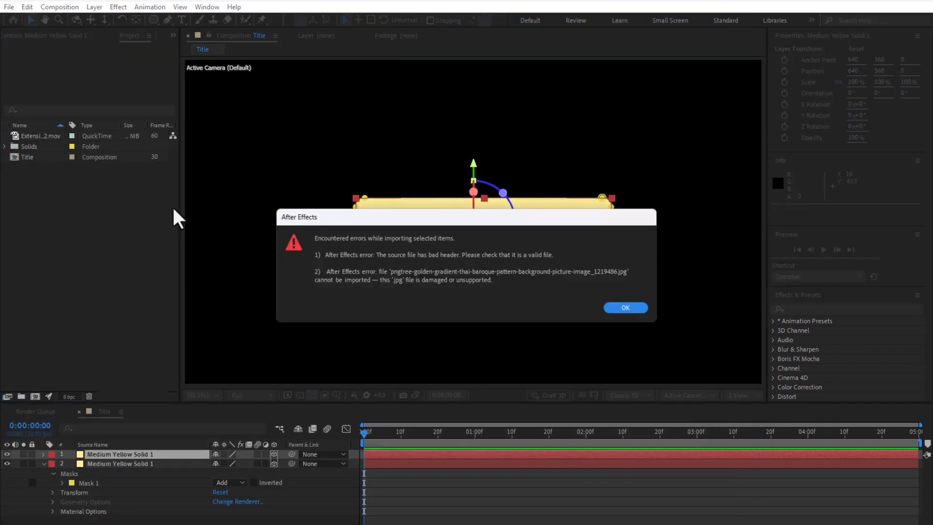
{"action": "left_click", "coordinate": [626, 308]}
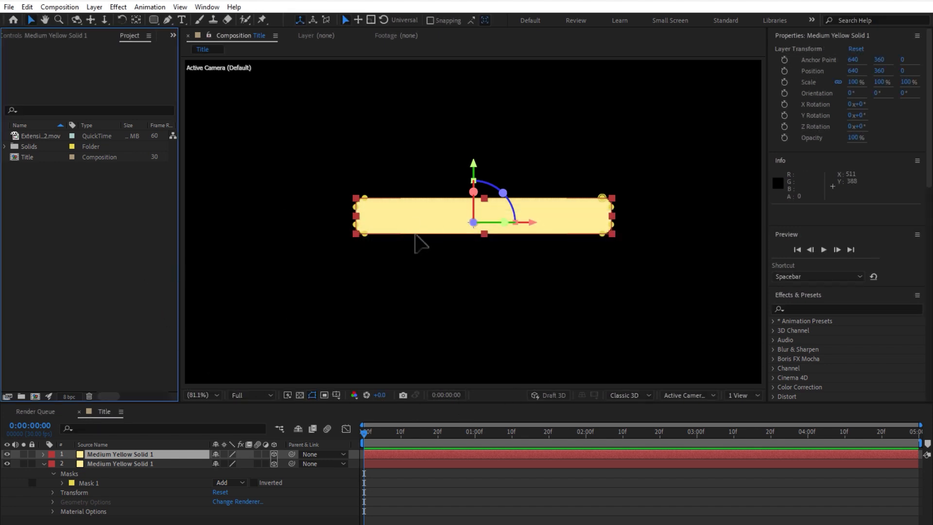
Step: Open asdfsaf.jpg in Adobe Photoshop 2024 and cancel the import window
{"action": "double_click", "coordinate": [92, 226]}
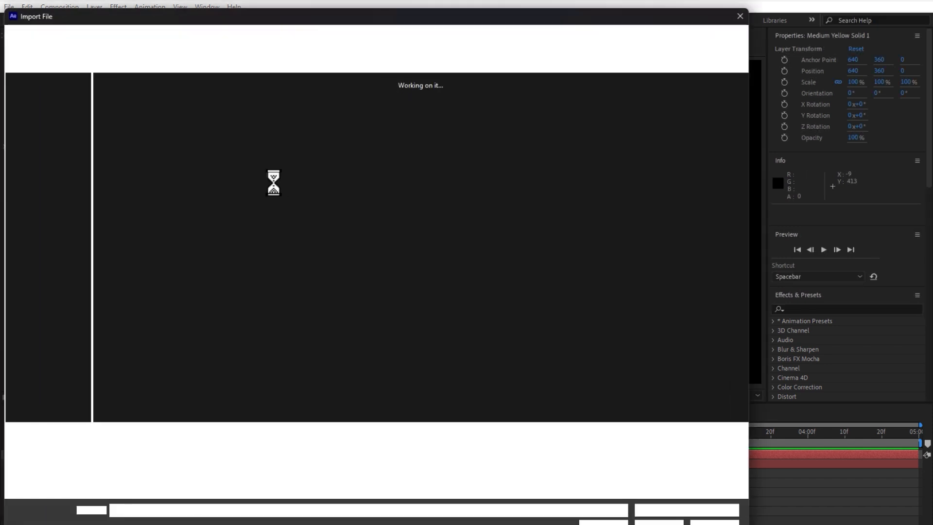
{"action": "right_click", "coordinate": [293, 110]}
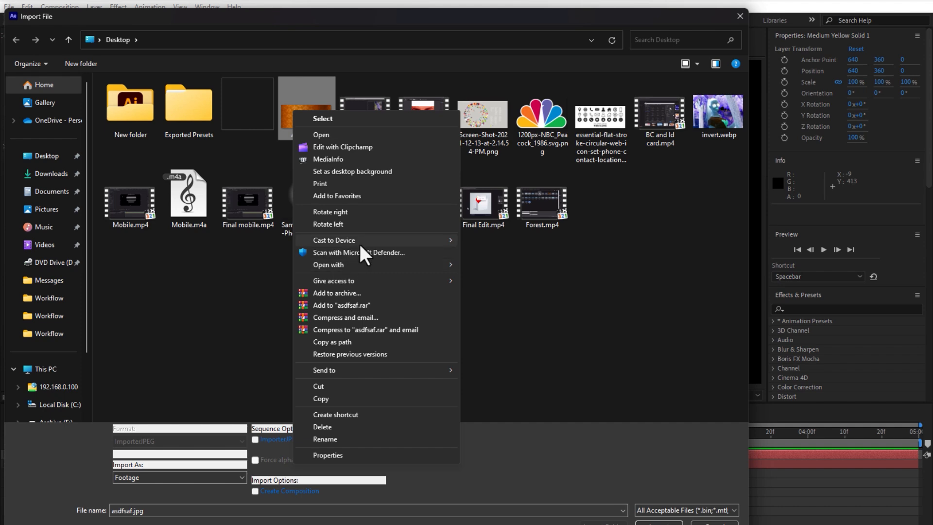
{"action": "mouse_move", "coordinate": [366, 266]}
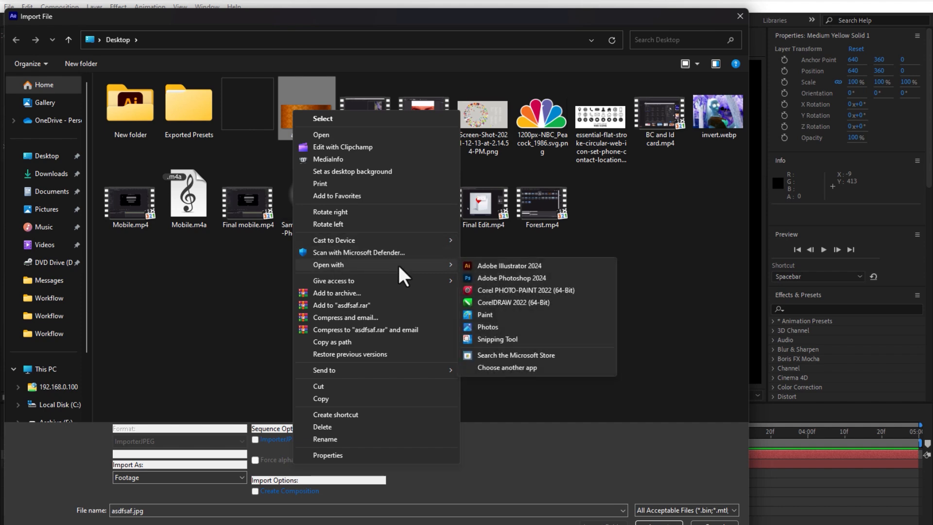
{"action": "left_click", "coordinate": [544, 282]}
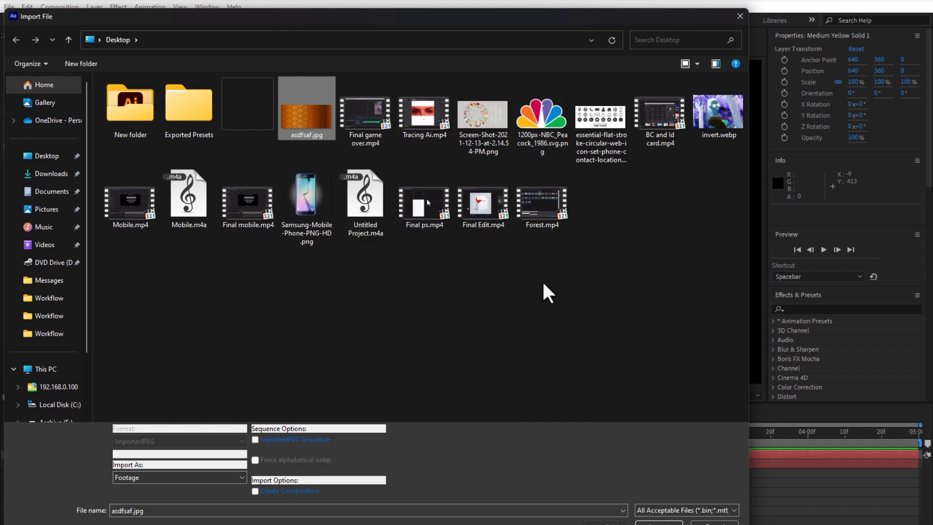
{"action": "left_click", "coordinate": [715, 523]}
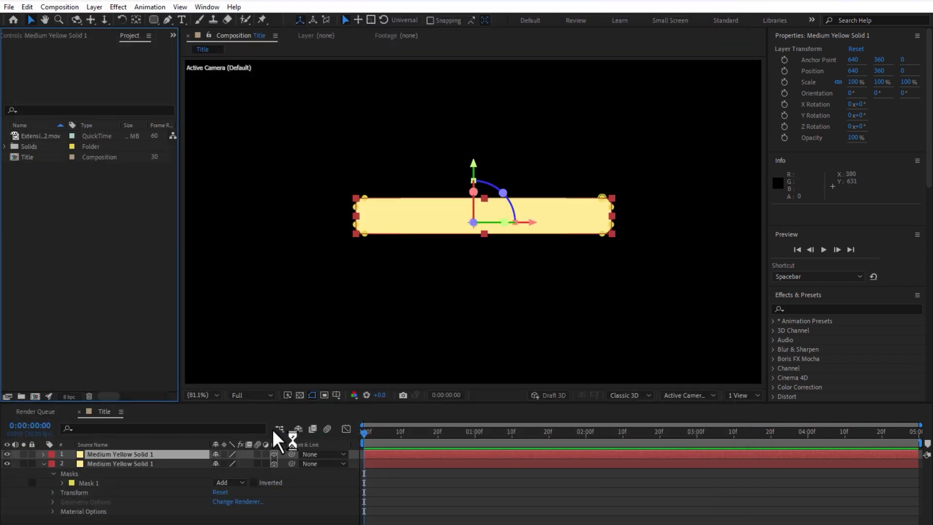
Step: Save a copy of the damask pattern to the Desktop as Pattern.jpg at maximum JPEG quality
{"action": "mouse_move", "coordinate": [190, 524]}
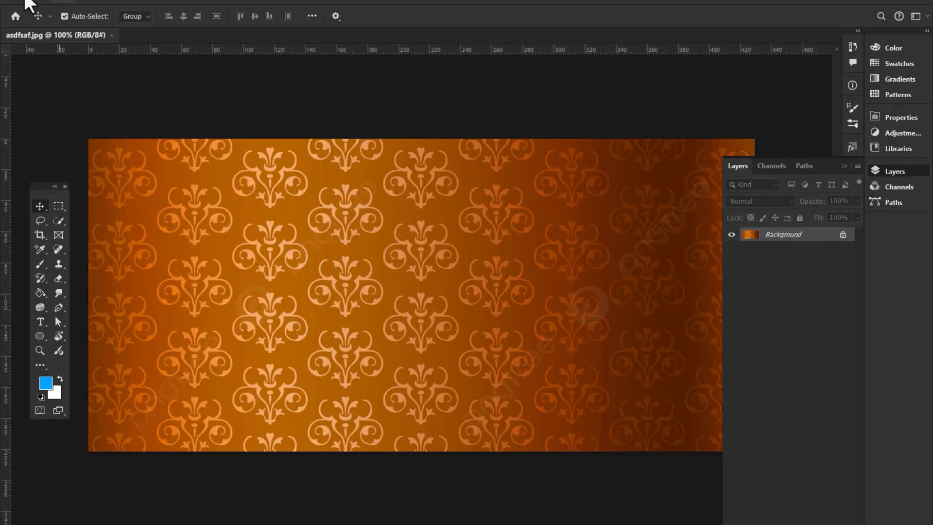
{"action": "left_click", "coordinate": [27, 3]}
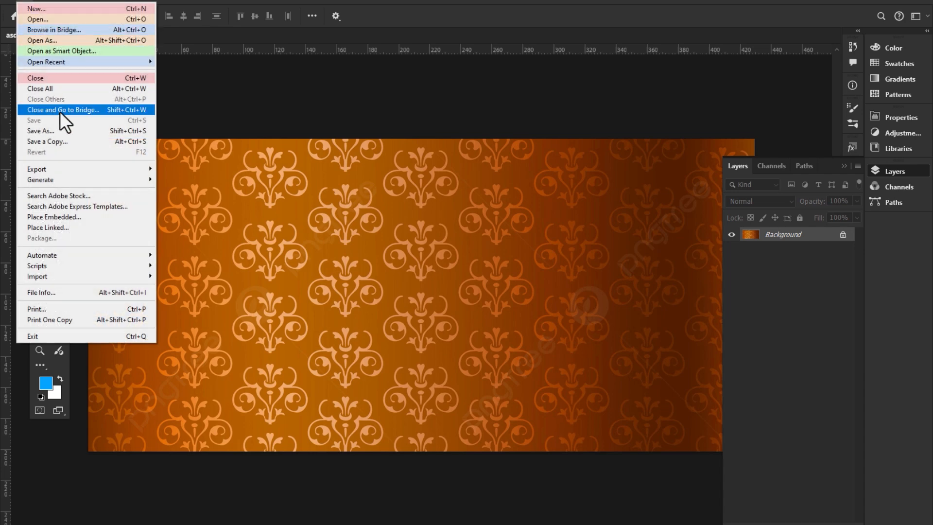
{"action": "left_click", "coordinate": [72, 141]}
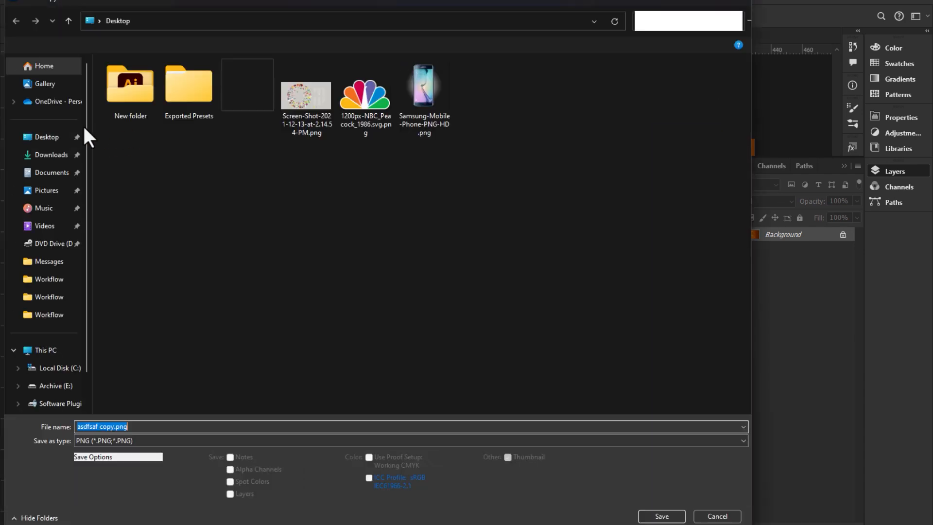
{"action": "left_click", "coordinate": [48, 137]}
{"action": "left_click", "coordinate": [152, 441]}
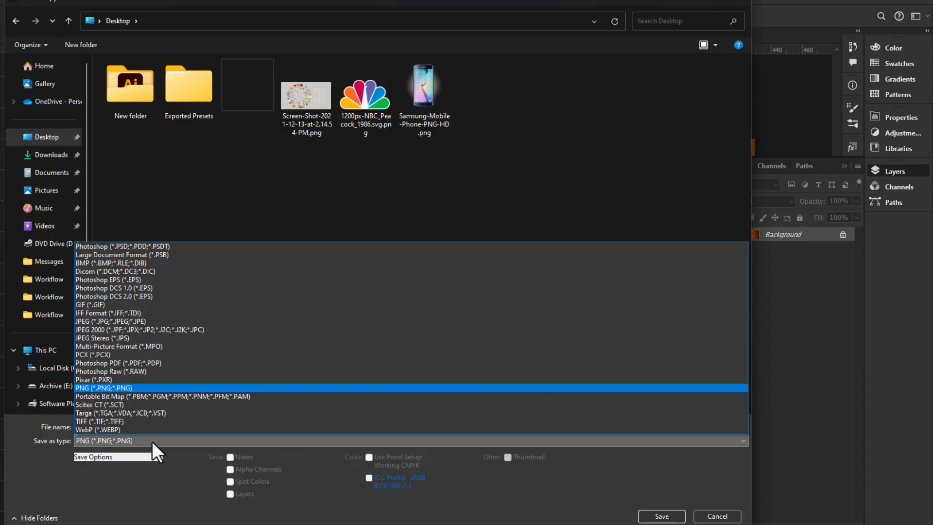
{"action": "left_click", "coordinate": [127, 321]}
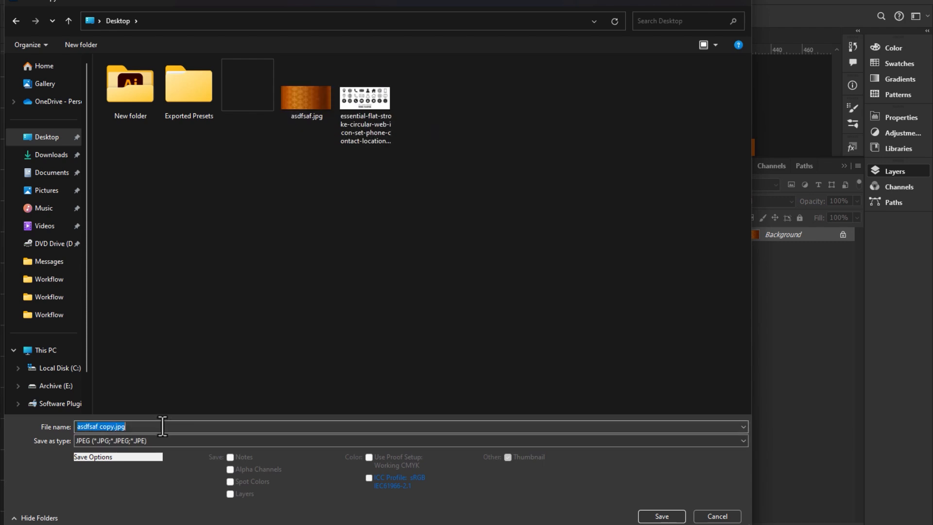
{"action": "type", "text": "Pattern"}
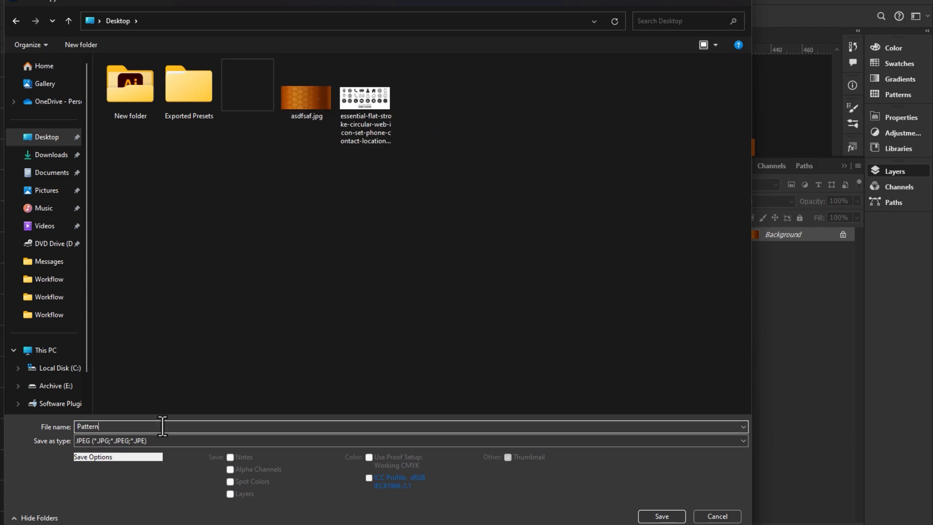
{"action": "key", "text": "Return"}
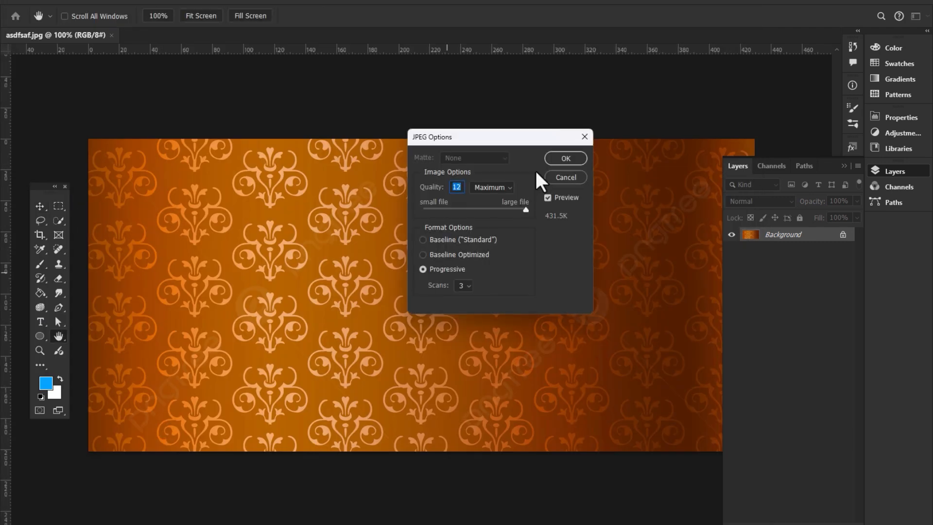
{"action": "left_click", "coordinate": [563, 159]}
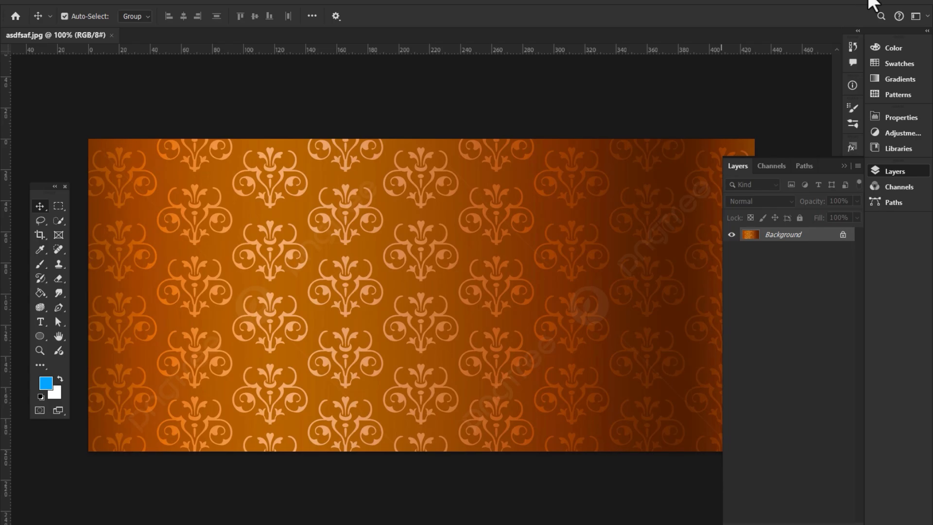
{"action": "left_click", "coordinate": [873, 6]}
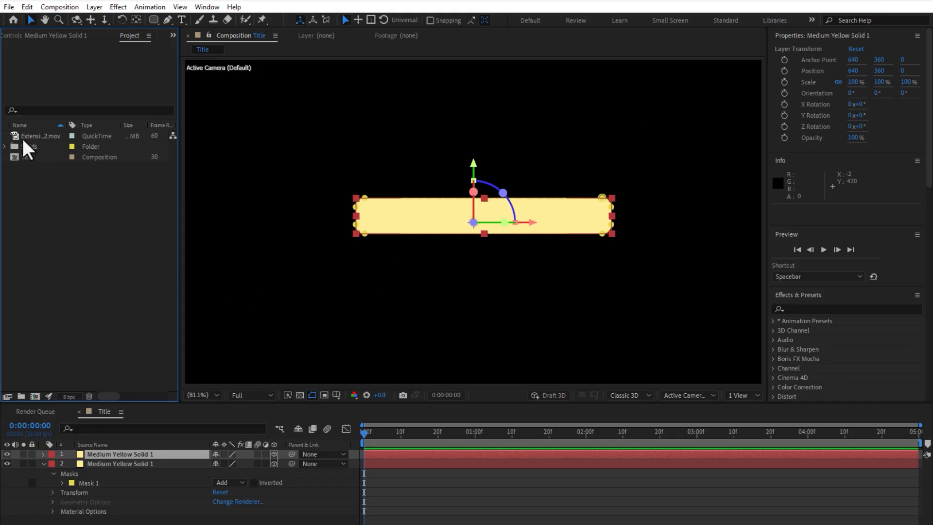
Step: Import Pattern.jpg, place it in the Title composition, and scale it to 51%
{"action": "double_click", "coordinate": [161, 246]}
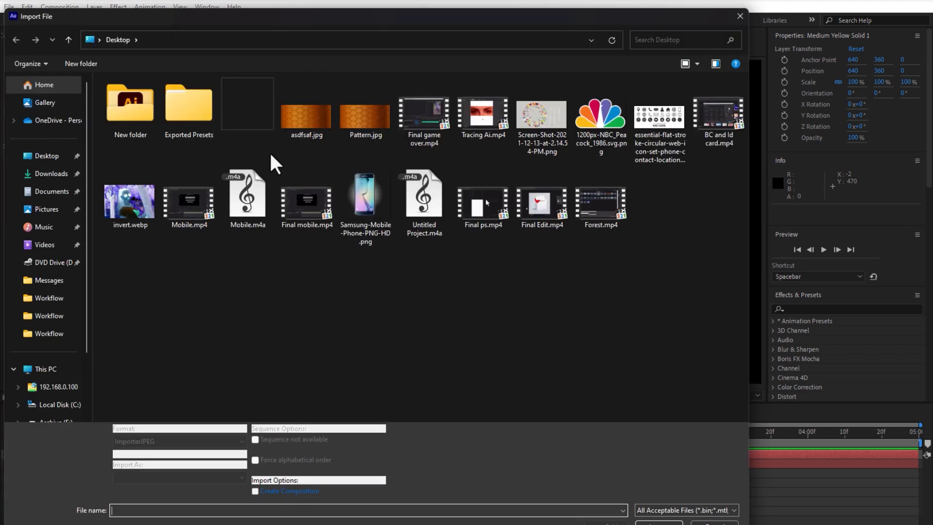
{"action": "double_click", "coordinate": [368, 115]}
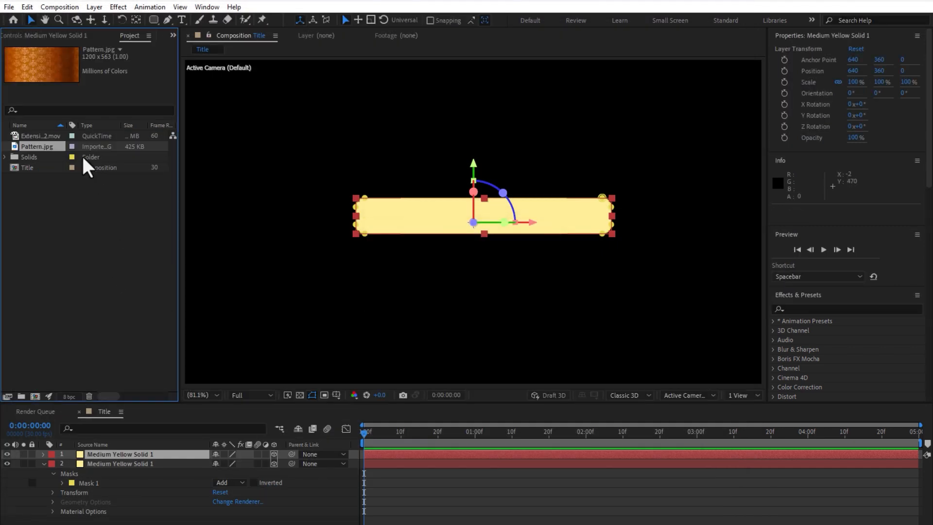
{"action": "left_click_drag", "start_coordinate": [42, 146], "coordinate": [483, 217]}
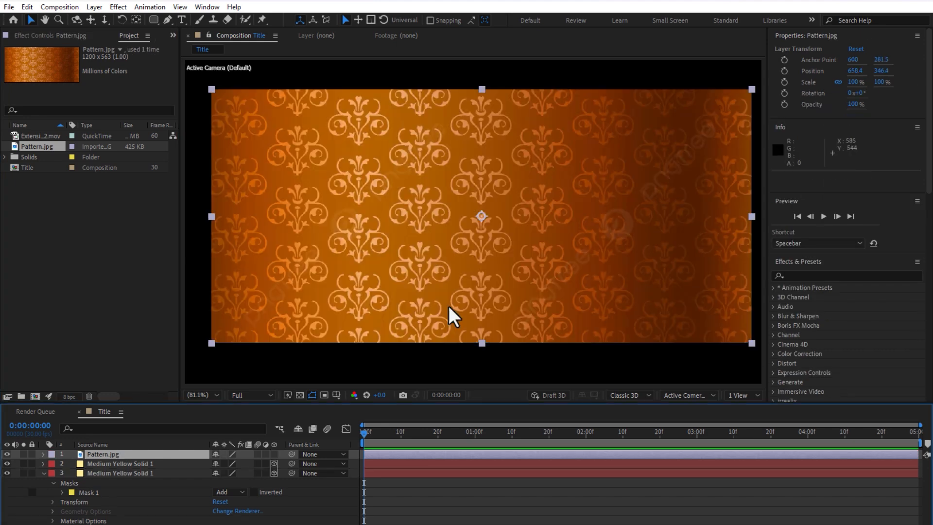
{"action": "key", "text": "s"}
{"action": "left_click_drag", "start_coordinate": [249, 465], "coordinate": [223, 464]}
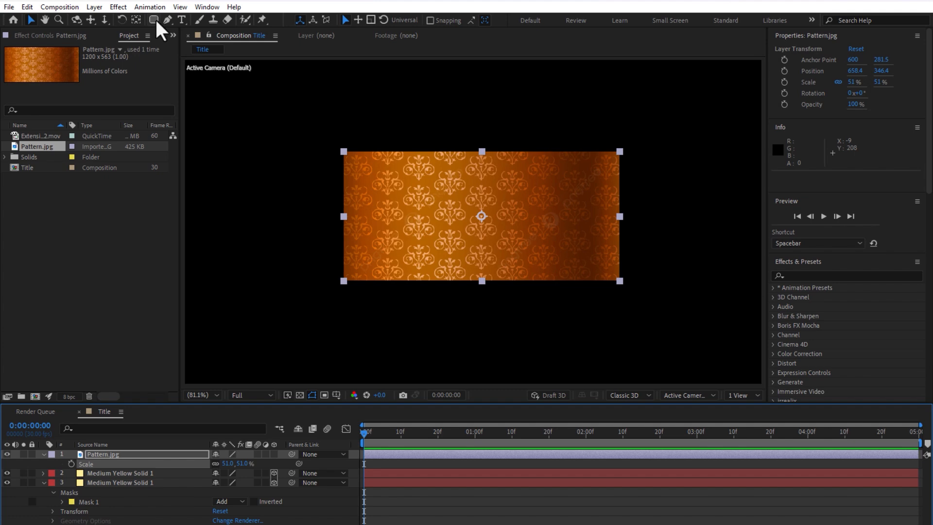
Step: Delete the duplicate top yellow solid layer, keeping the remaining yellow bar selected
{"action": "left_click", "coordinate": [110, 472]}
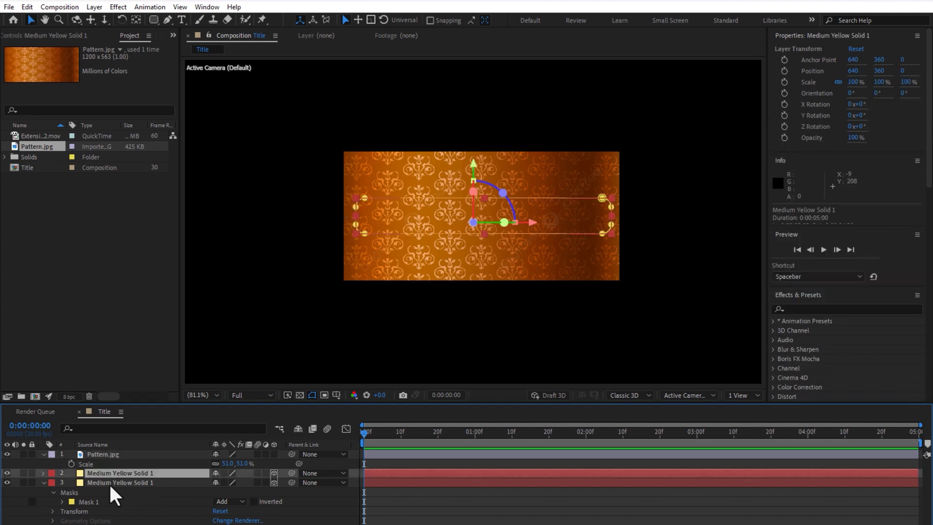
{"action": "key", "text": "Delete"}
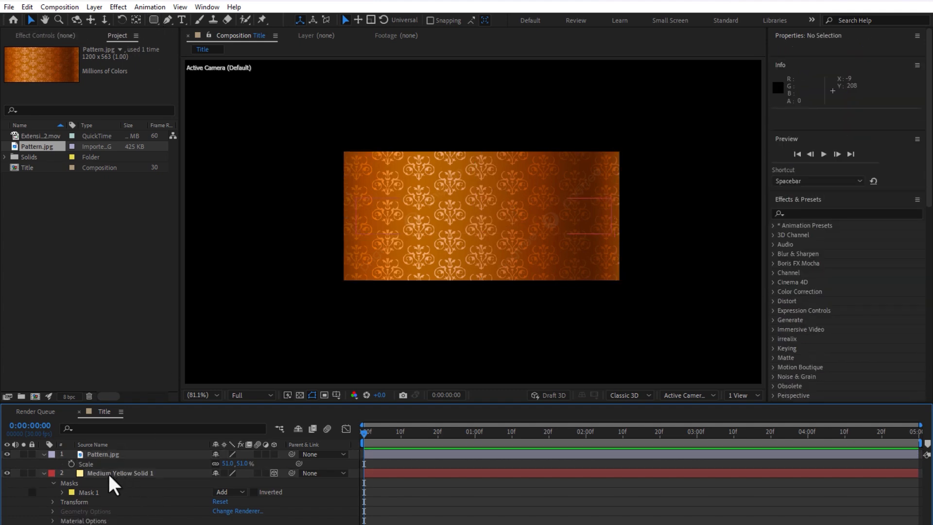
{"action": "left_click", "coordinate": [108, 472]}
{"action": "key", "text": "m"}
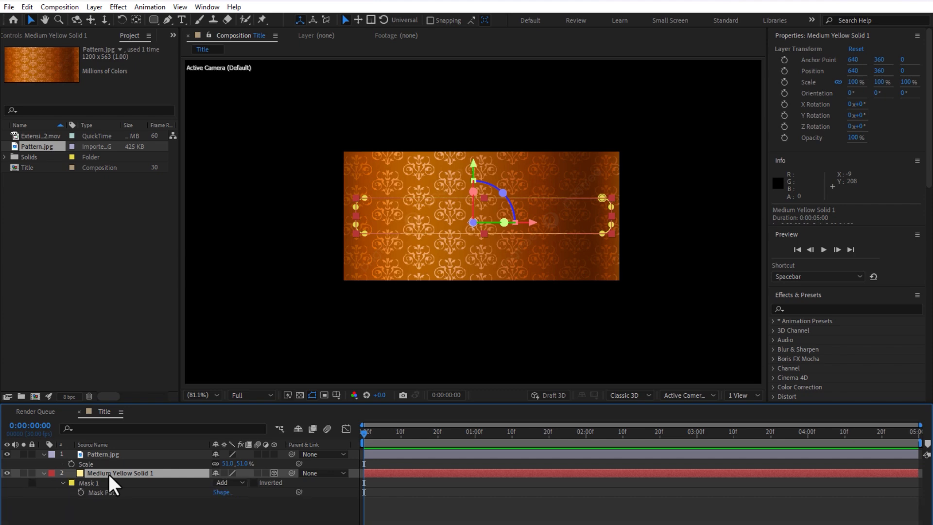
{"action": "left_click", "coordinate": [95, 482]}
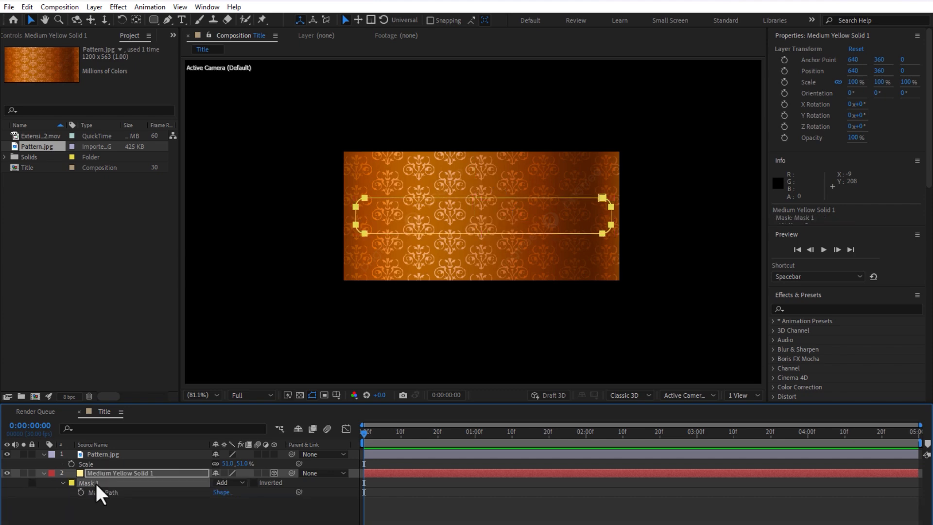
{"action": "left_click", "coordinate": [100, 454]}
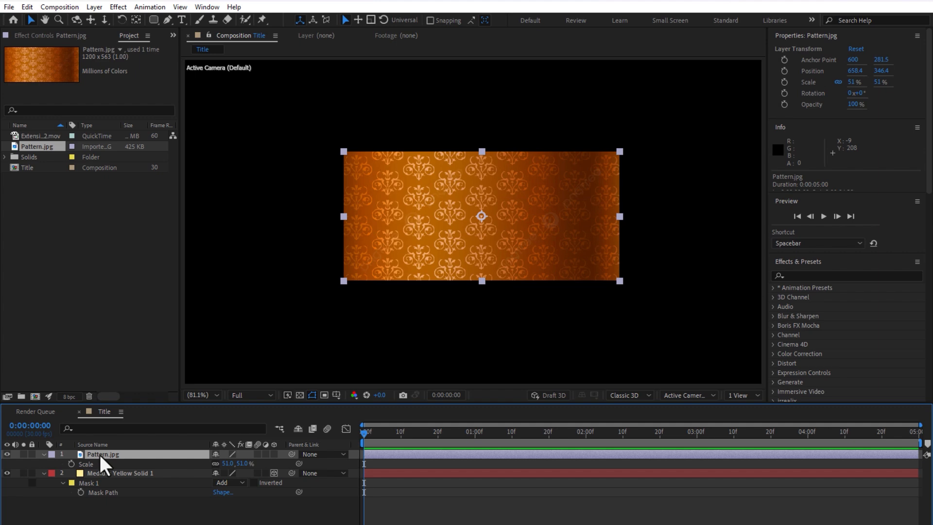
{"action": "key", "text": "ctrl+v"}
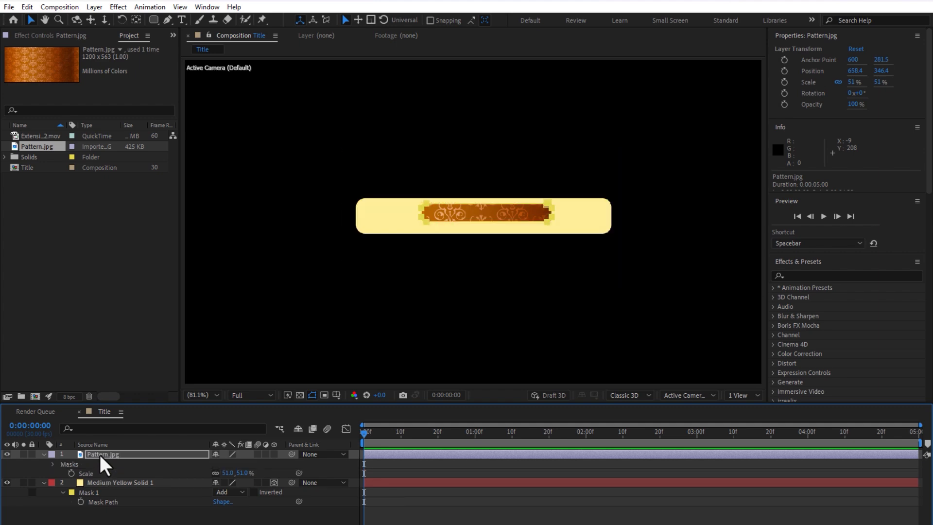
{"action": "key", "text": "s"}
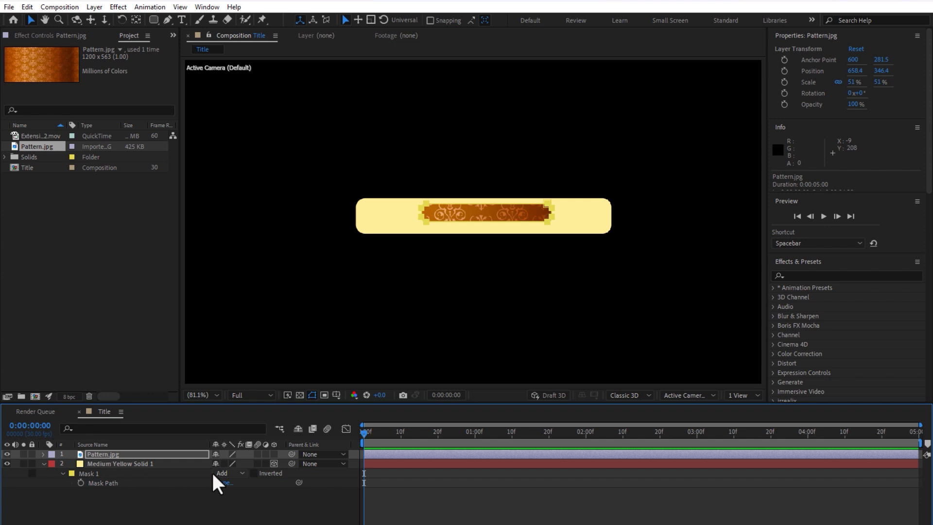
{"action": "left_click_drag", "start_coordinate": [227, 463], "coordinate": [257, 464]}
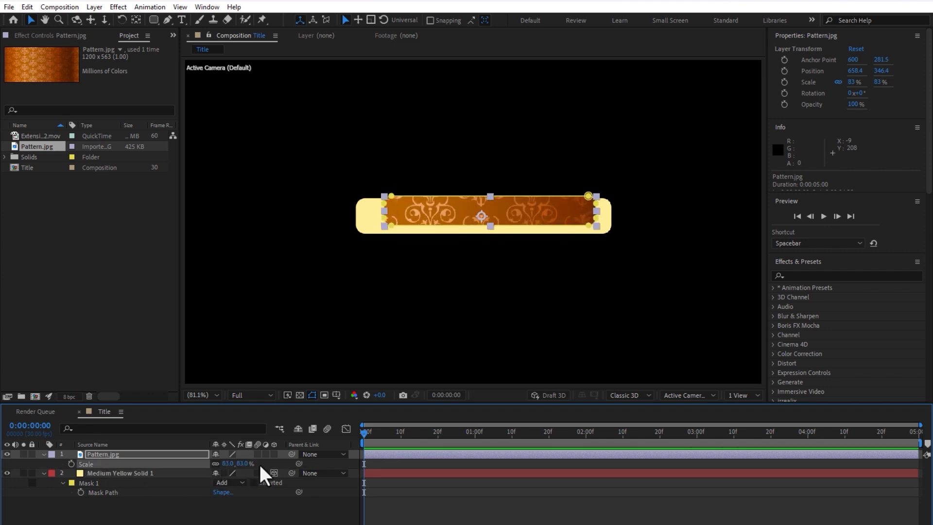
{"action": "key", "text": "ctrl+z"}
{"action": "key", "text": "ctrl+z"}
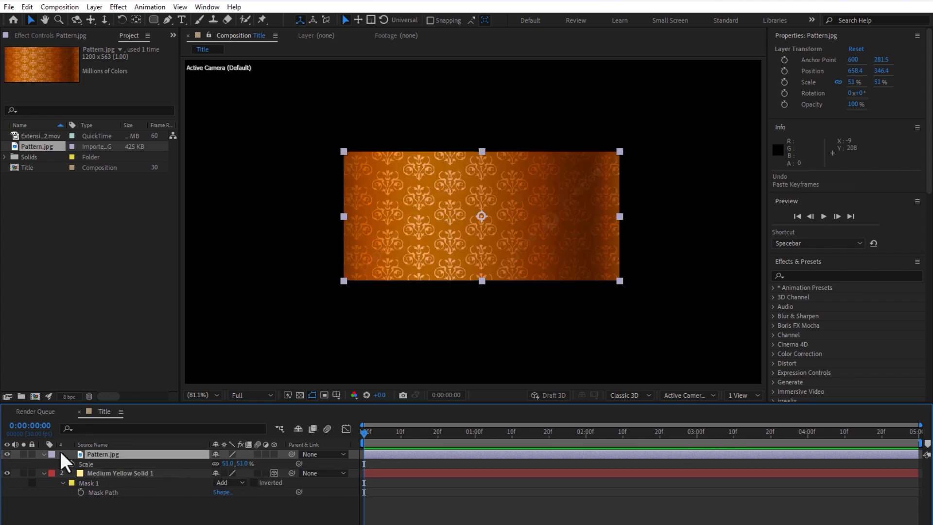
{"action": "key", "text": "t"}
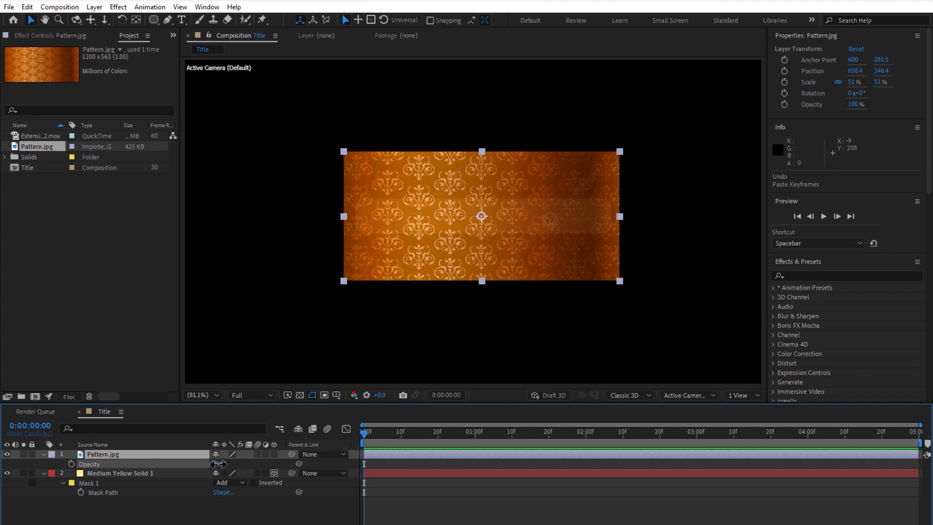
Step: Lower Pattern.jpg's opacity to 35%, then draw and delete a trial rounded rectangle over the bar
{"action": "left_click_drag", "start_coordinate": [218, 464], "coordinate": [187, 465]}
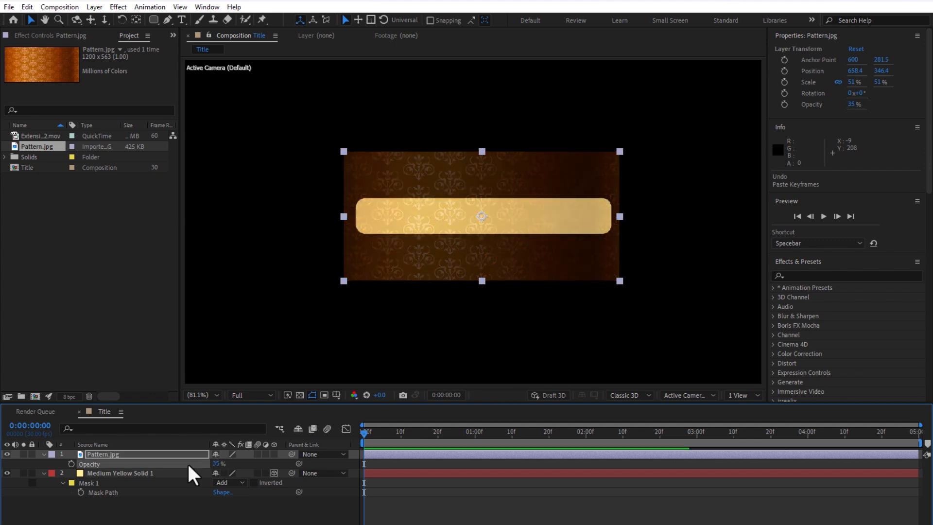
{"action": "left_click", "coordinate": [336, 518]}
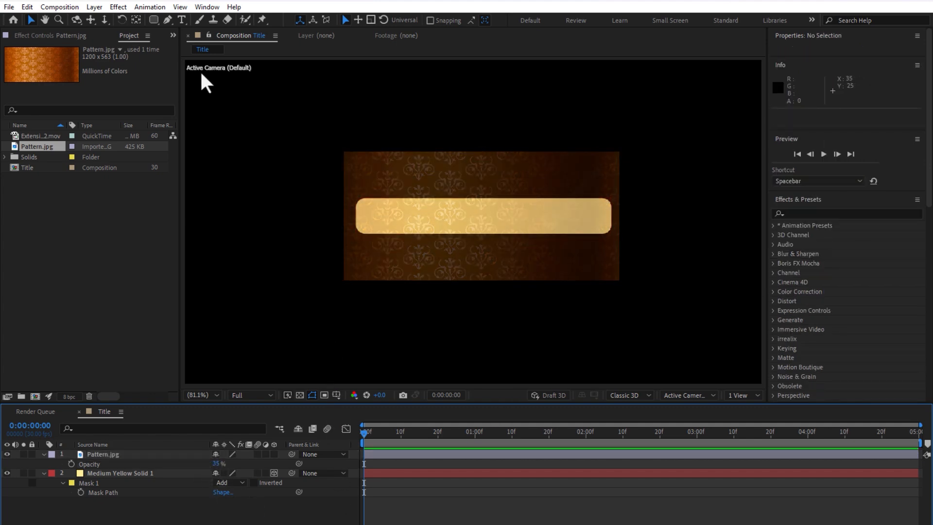
{"action": "left_click_drag", "start_coordinate": [150, 19], "coordinate": [203, 37]}
{"action": "left_click_drag", "start_coordinate": [355, 197], "coordinate": [611, 233]}
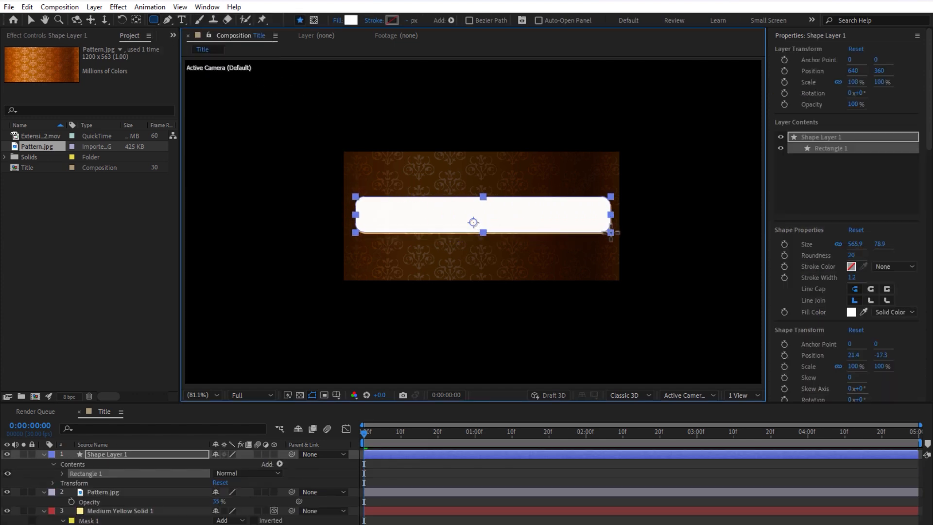
{"action": "key", "text": "Down"}
{"action": "key", "text": "Down"}
{"action": "key", "text": "Down"}
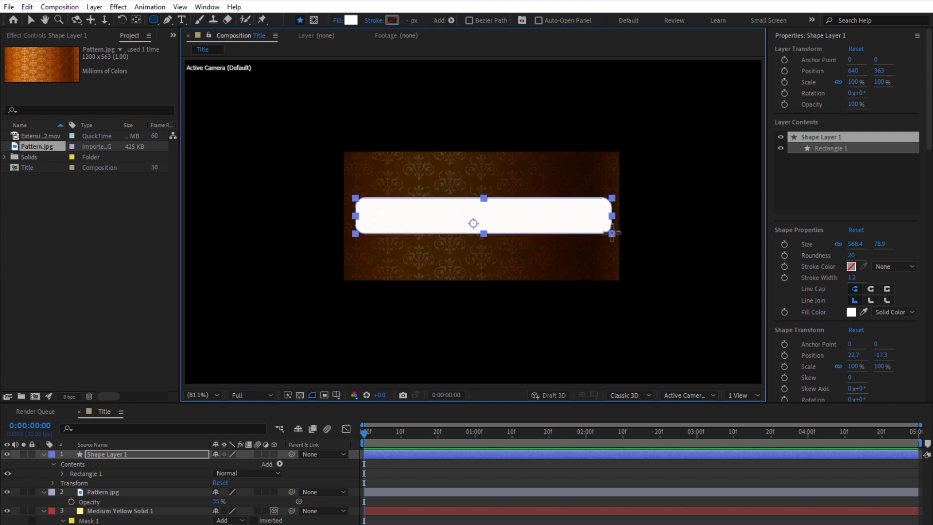
{"action": "key", "text": "Up"}
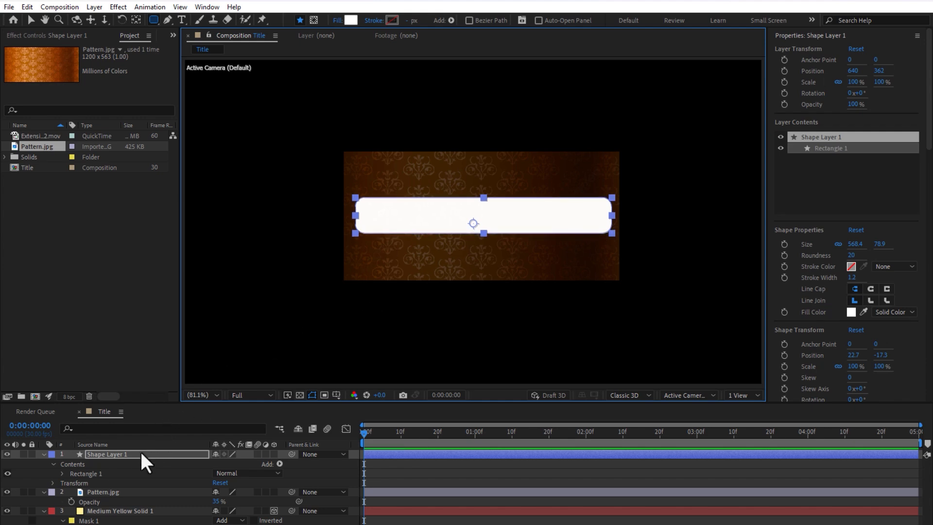
{"action": "key", "text": "Delete"}
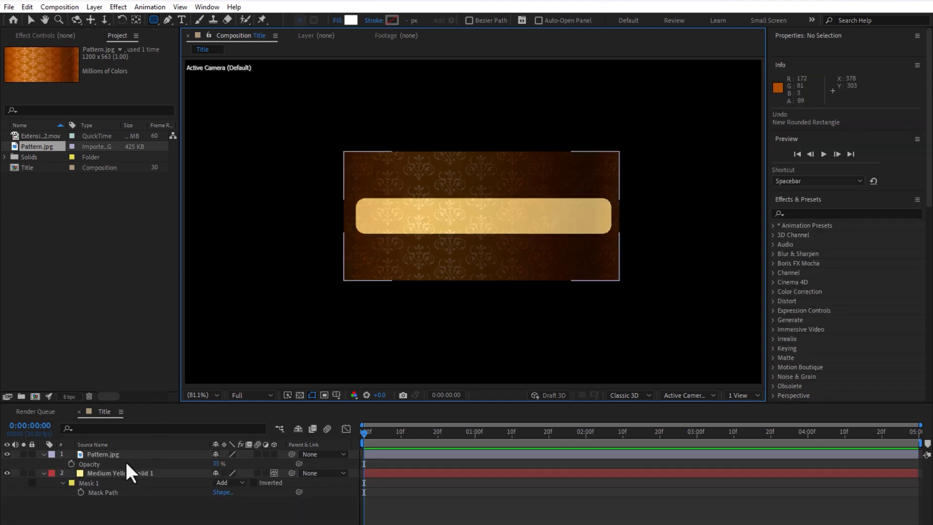
Step: Draw a rounded-rectangle mask on Pattern.jpg over the bar and restore 100% opacity
{"action": "left_click", "coordinate": [100, 455]}
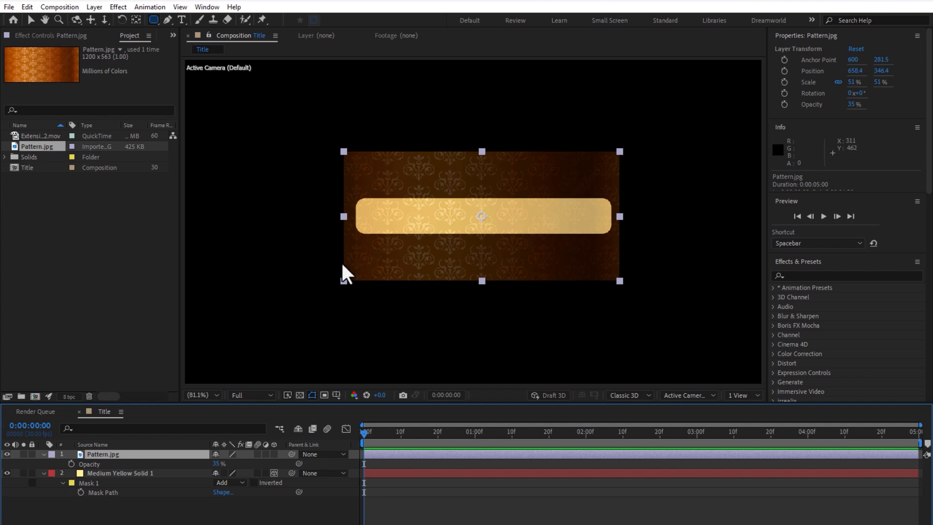
{"action": "left_click_drag", "start_coordinate": [355, 197], "coordinate": [613, 236]}
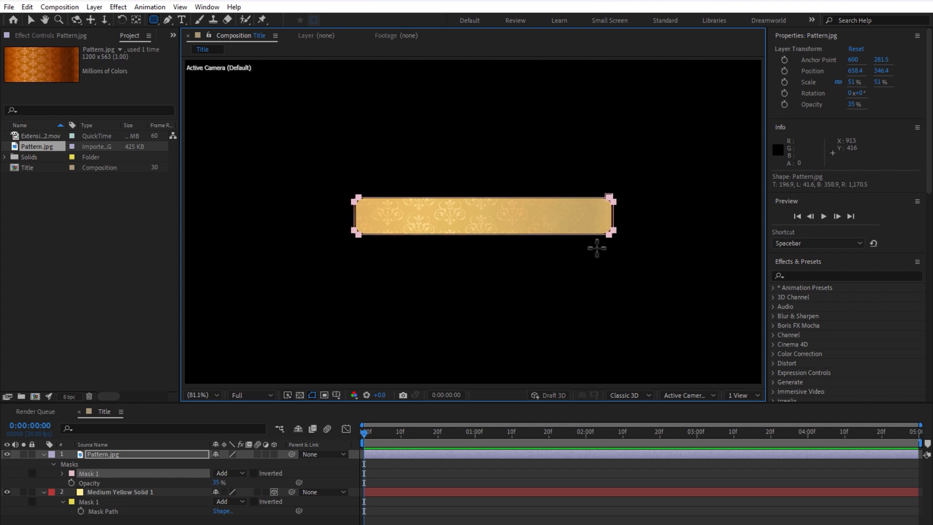
{"action": "left_click", "coordinate": [120, 454]}
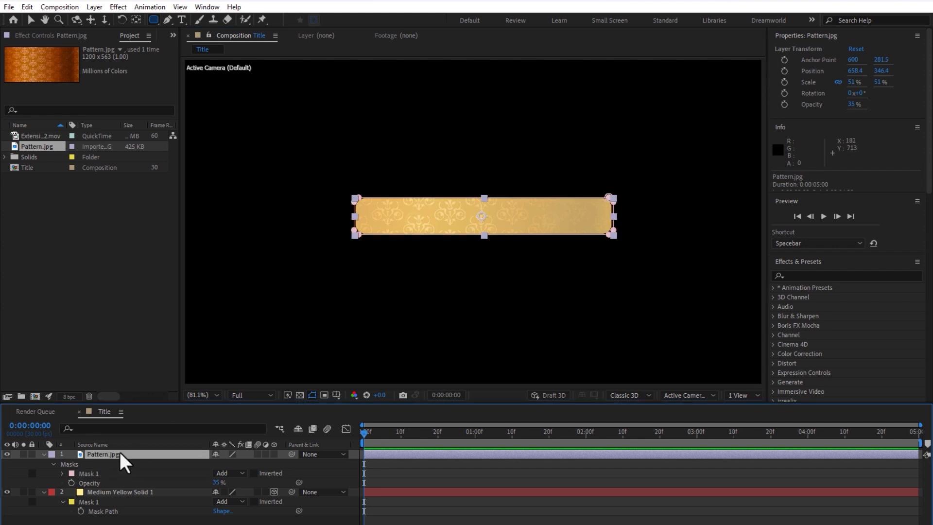
{"action": "key", "text": "u"}
{"action": "key", "text": "t"}
{"action": "left_click_drag", "start_coordinate": [220, 463], "coordinate": [299, 524]}
{"action": "left_click", "coordinate": [299, 522]}
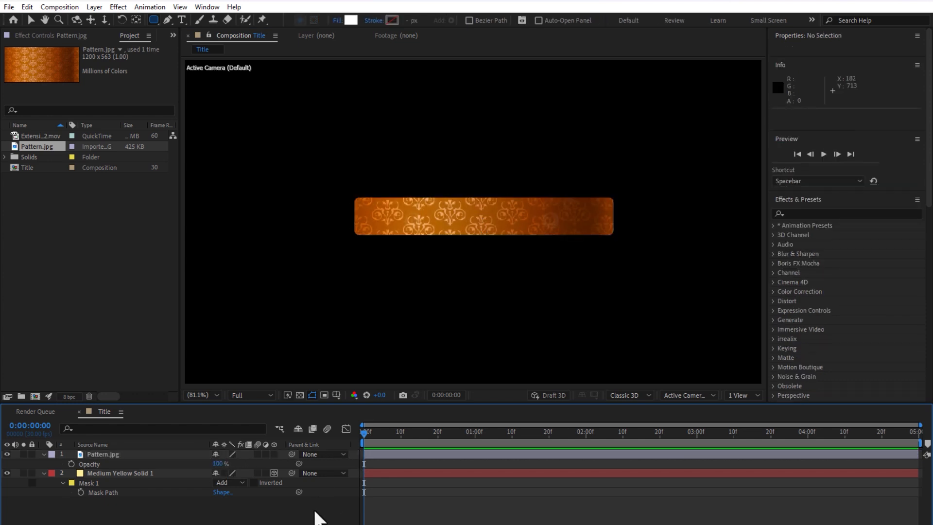
Step: Make Pattern.jpg 3D and push it to Z -5 from Top view, then return to Active Camera
{"action": "left_click", "coordinate": [274, 455]}
{"action": "left_click", "coordinate": [44, 454]}
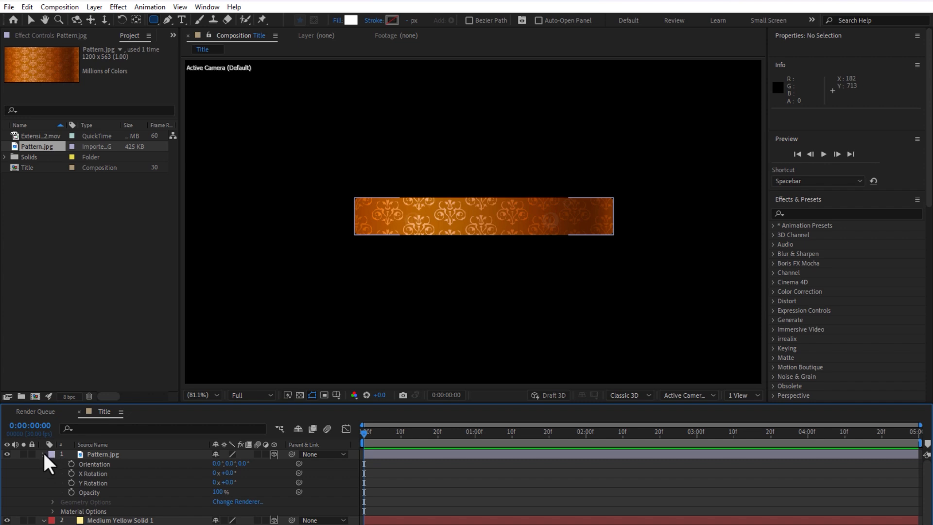
{"action": "left_click", "coordinate": [108, 454]}
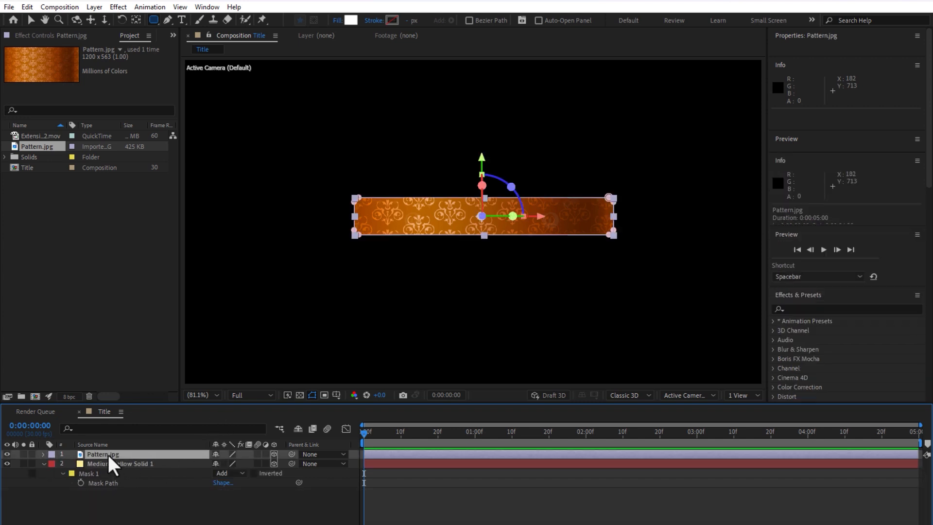
{"action": "left_click", "coordinate": [696, 395]}
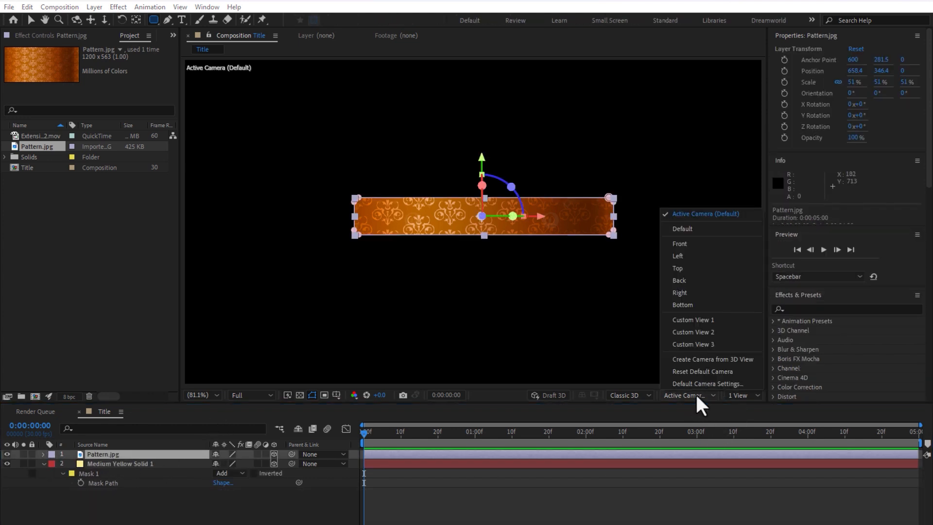
{"action": "left_click", "coordinate": [695, 269]}
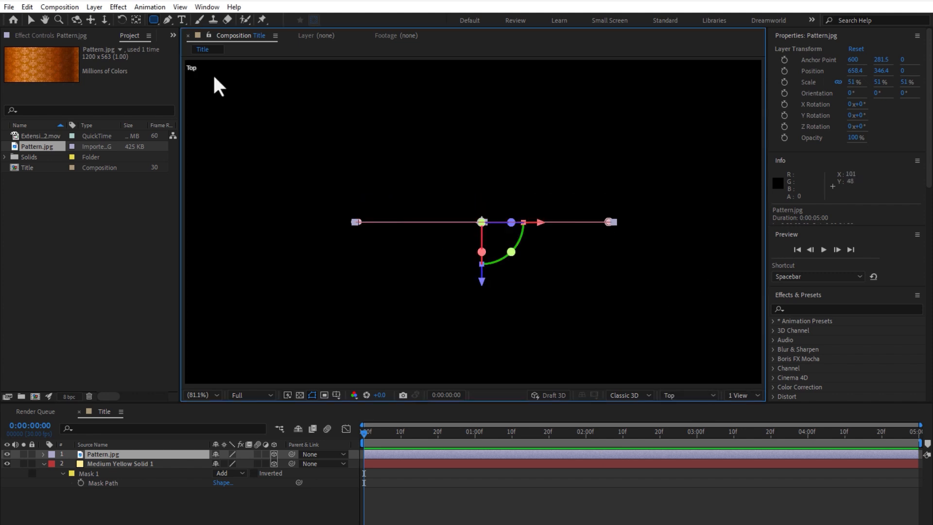
{"action": "left_click", "coordinate": [30, 21]}
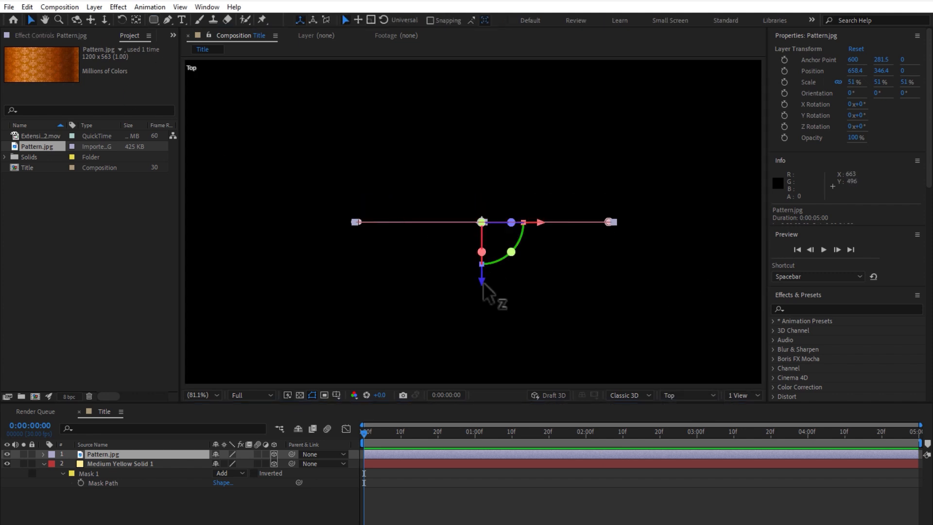
{"action": "left_click_drag", "start_coordinate": [482, 283], "coordinate": [484, 288]}
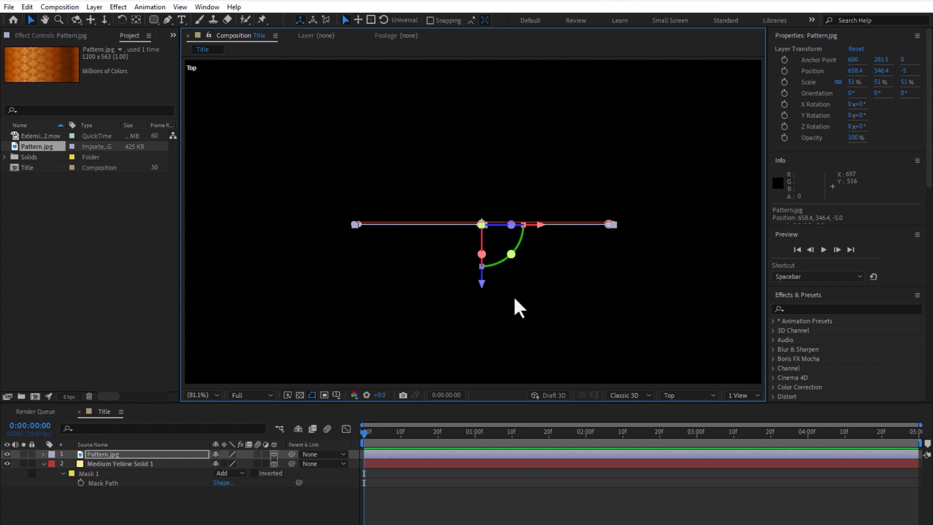
{"action": "left_click", "coordinate": [679, 392]}
{"action": "left_click", "coordinate": [692, 214]}
Step: Add a new camera layer, Camera 1, using the 24mm lens preset
{"action": "right_click", "coordinate": [297, 516]}
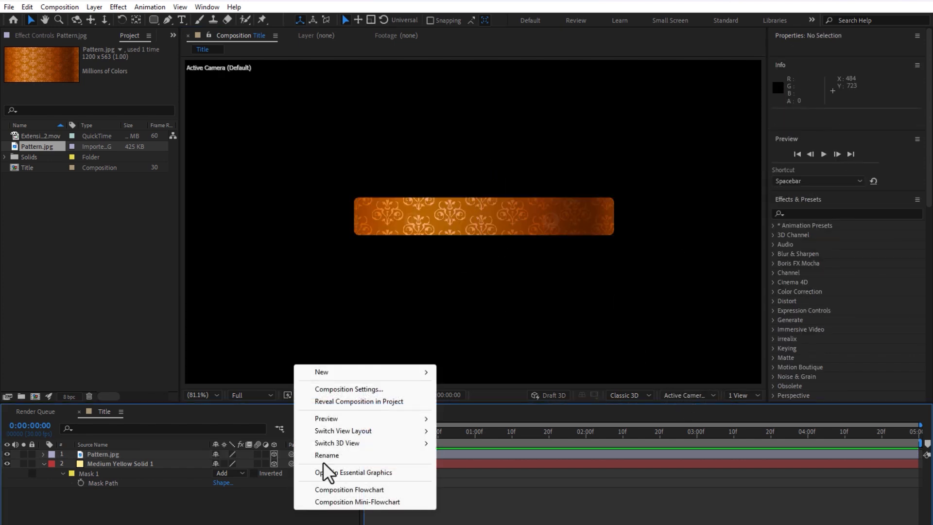
{"action": "mouse_move", "coordinate": [349, 372]}
{"action": "left_click", "coordinate": [492, 426]}
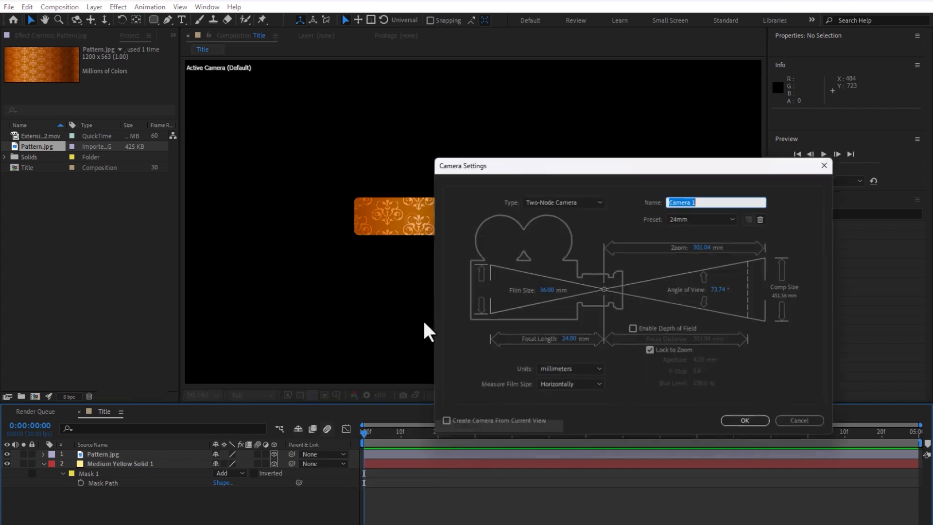
{"action": "left_click", "coordinate": [700, 218]}
{"action": "left_click", "coordinate": [698, 217]}
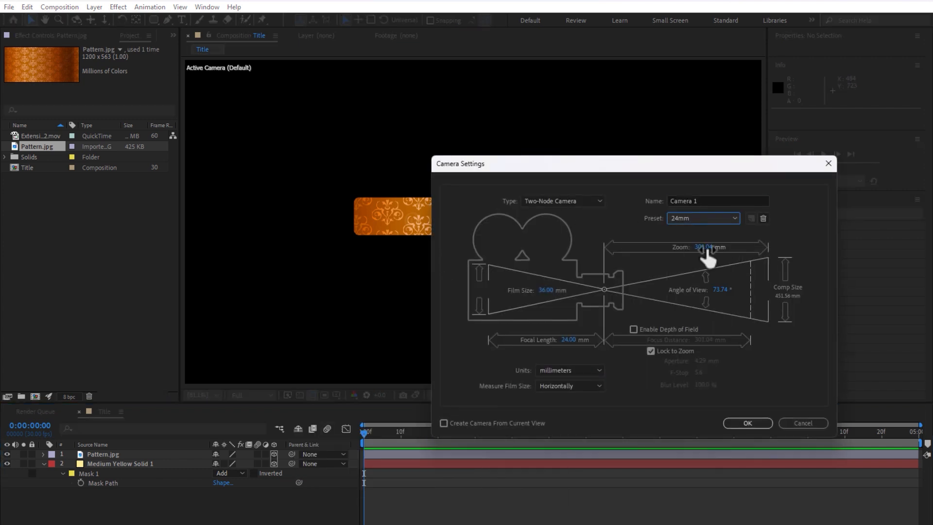
{"action": "left_click", "coordinate": [748, 423]}
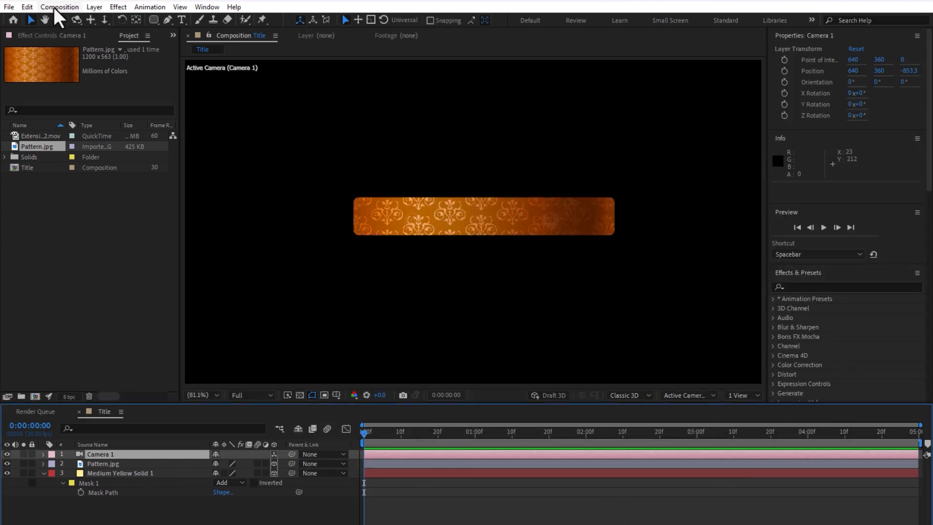
Step: Test-orbit Camera 1 around the bar, then undo the orbit
{"action": "left_click", "coordinate": [75, 19]}
{"action": "left_click_drag", "start_coordinate": [462, 211], "coordinate": [527, 190]}
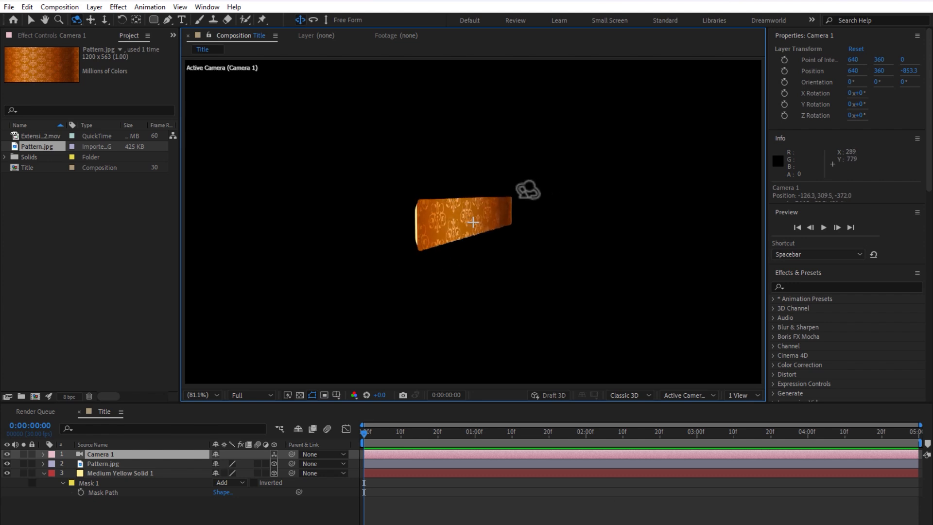
{"action": "key", "text": "ctrl+z"}
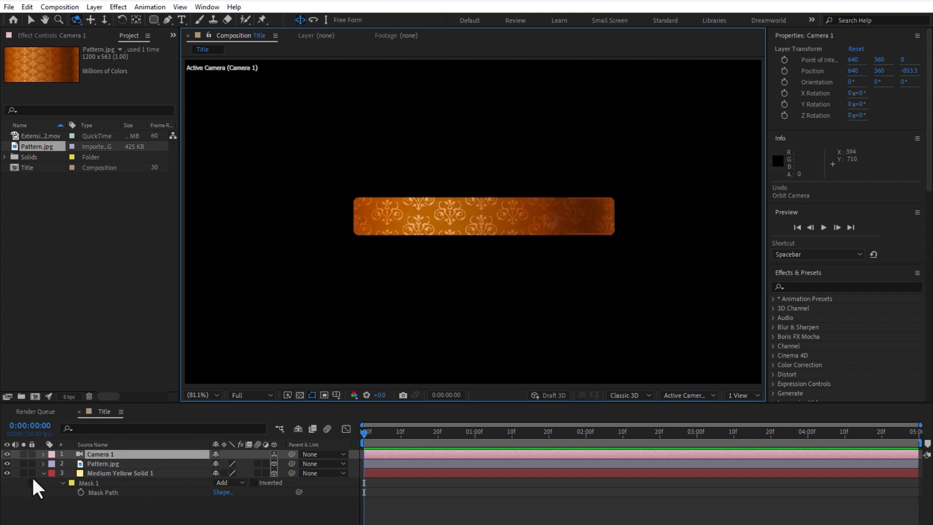
Step: Duplicate Pattern.jpg and, in Top view, push the copy back to Z position 6
{"action": "left_click", "coordinate": [122, 471]}
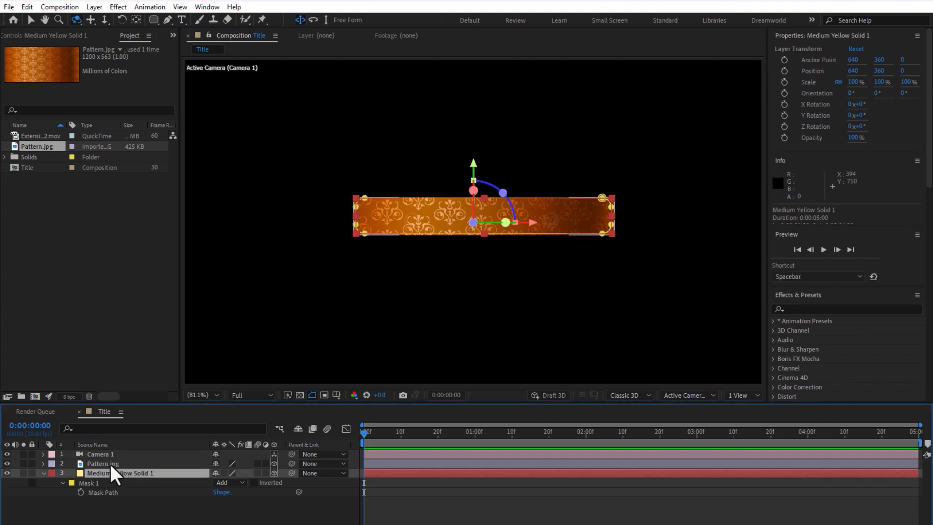
{"action": "left_click", "coordinate": [106, 464]}
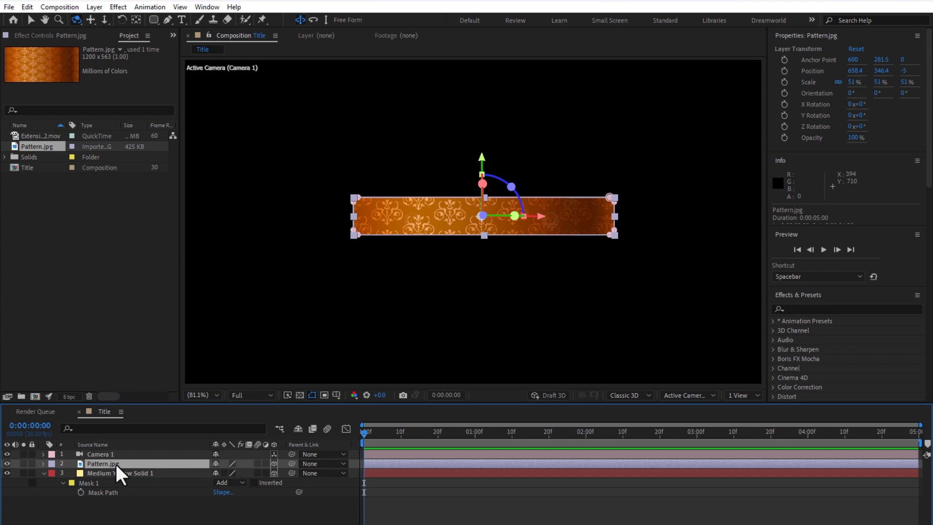
{"action": "key", "text": "ctrl+d"}
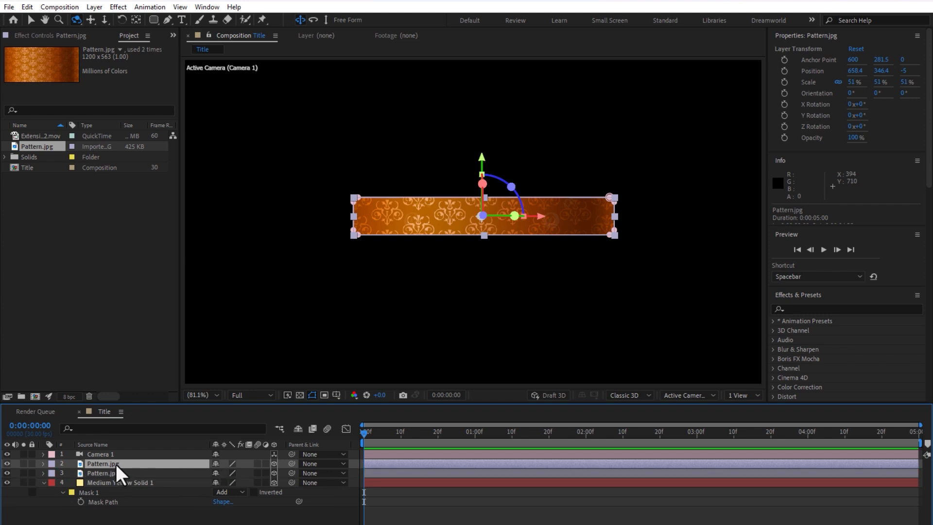
{"action": "left_click", "coordinate": [698, 394]}
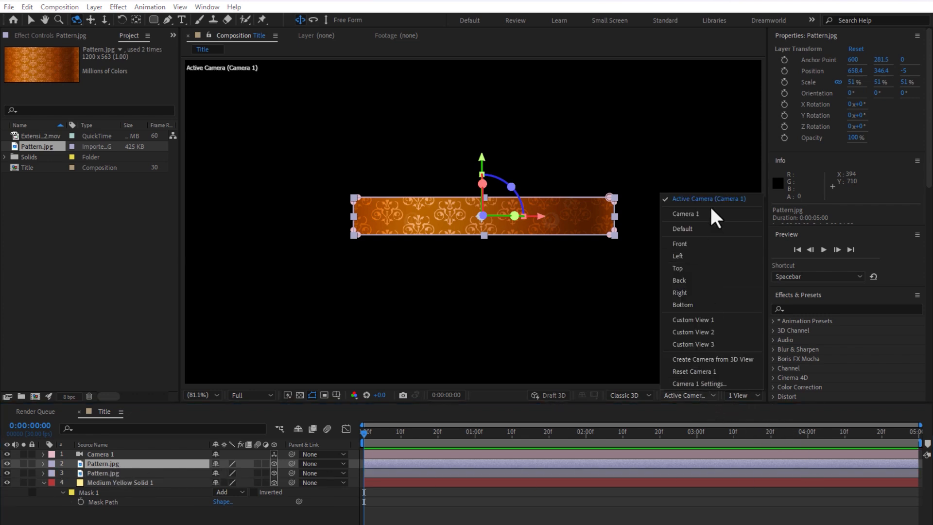
{"action": "left_click", "coordinate": [702, 268]}
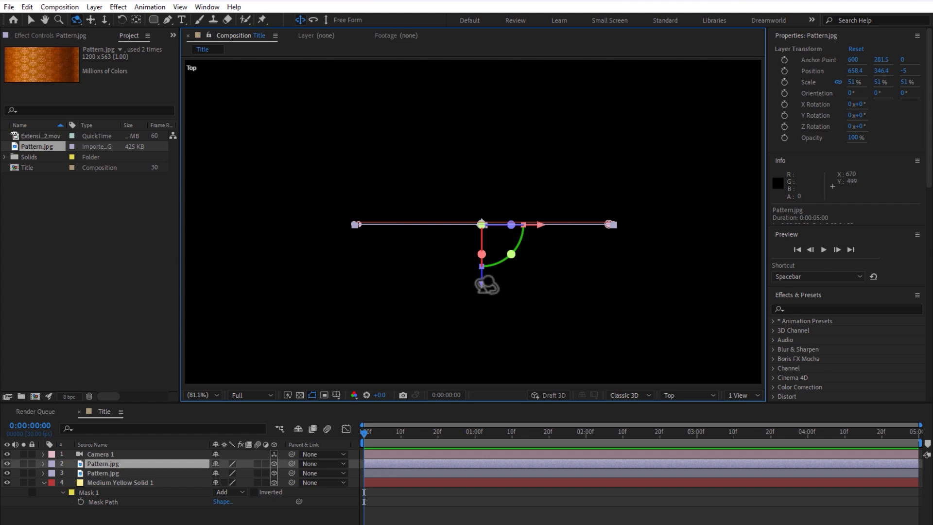
{"action": "key", "text": "v"}
{"action": "left_click_drag", "start_coordinate": [485, 287], "coordinate": [477, 274]}
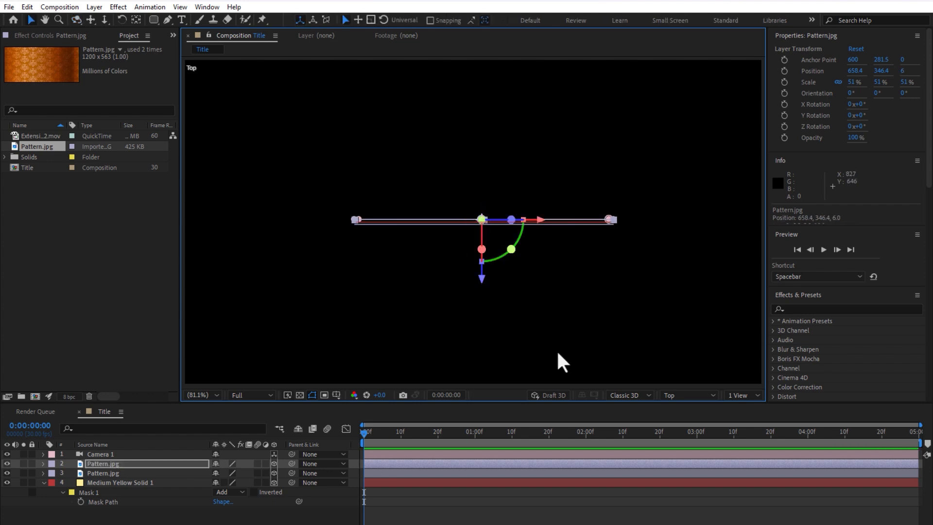
Step: Return to the Camera 1 view and orbit to check the layer depths
{"action": "left_click", "coordinate": [672, 397]}
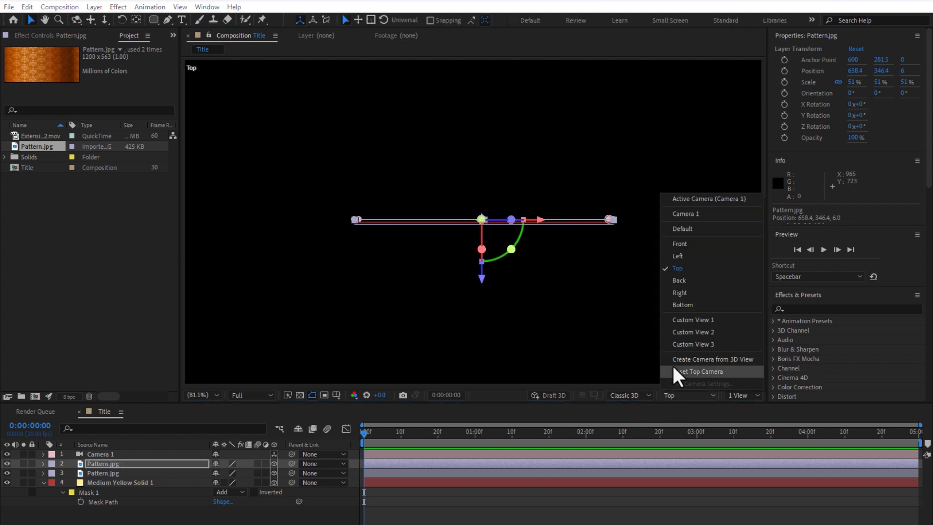
{"action": "left_click", "coordinate": [712, 199]}
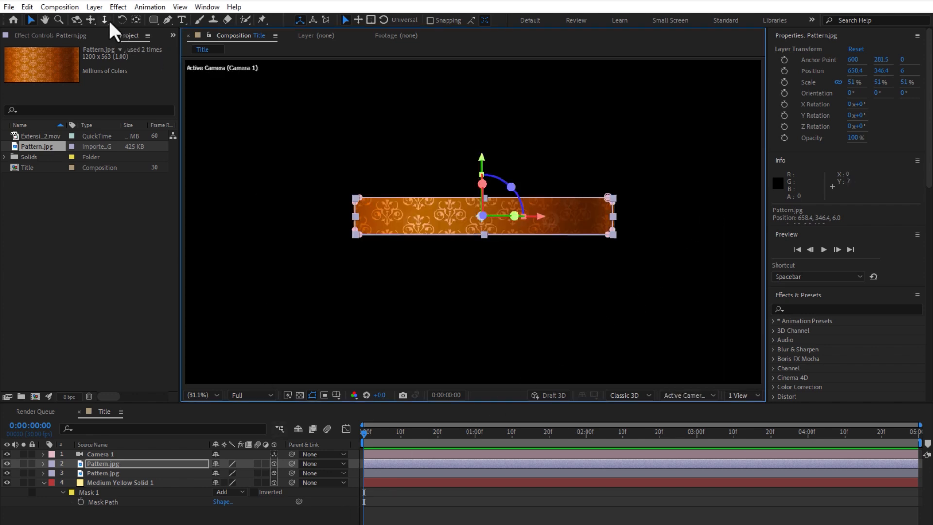
{"action": "left_click", "coordinate": [77, 19]}
{"action": "left_click_drag", "start_coordinate": [438, 202], "coordinate": [454, 169]}
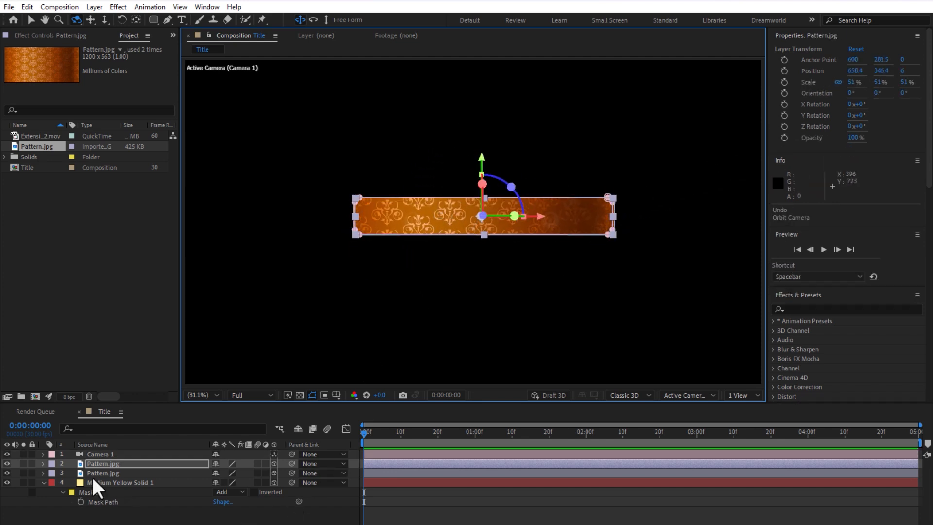
{"action": "left_click", "coordinate": [115, 481]}
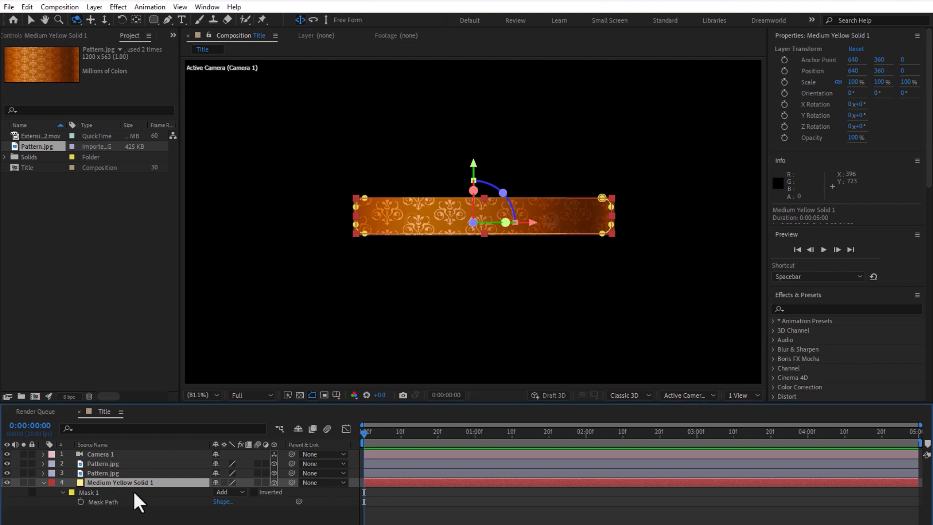
Step: Recolour the yellow solid to deep red 770000, making it Deep Red Solid 1
{"action": "key", "text": "ctrl+shift+y"}
{"action": "left_click", "coordinate": [361, 319]}
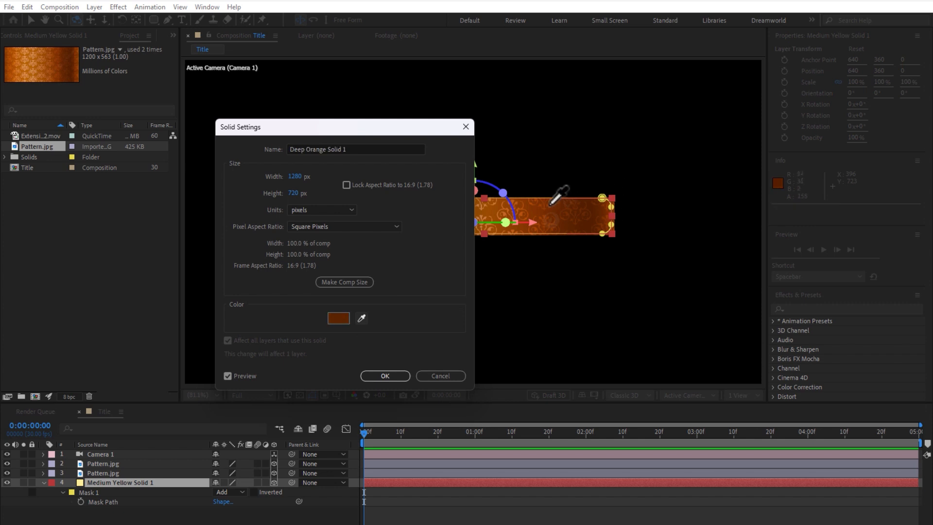
{"action": "left_click", "coordinate": [552, 202]}
{"action": "left_click", "coordinate": [343, 317]}
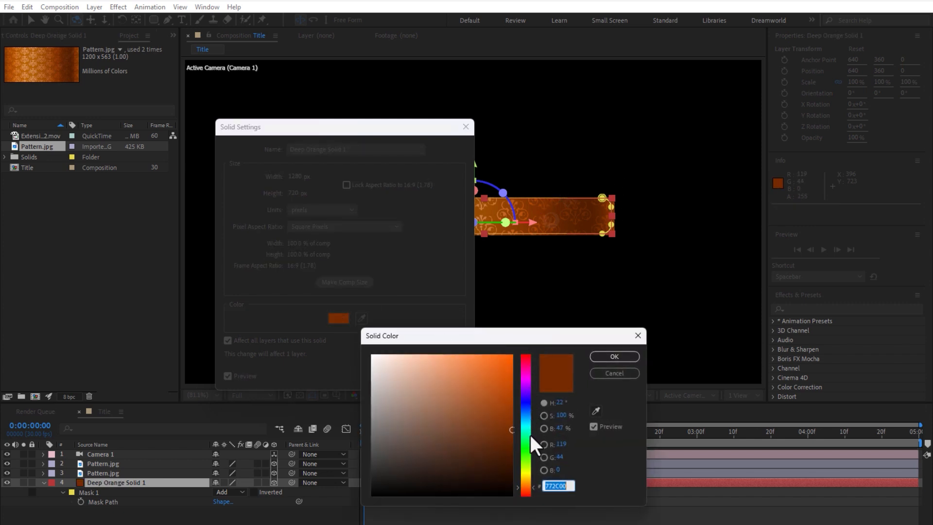
{"action": "left_click_drag", "start_coordinate": [530, 435], "coordinate": [527, 353]}
{"action": "left_click", "coordinate": [508, 422]}
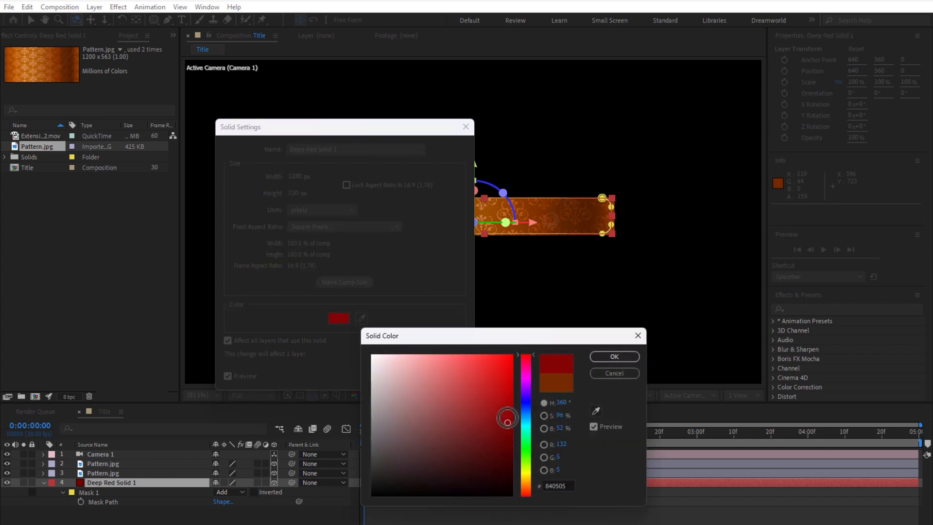
{"action": "left_click_drag", "start_coordinate": [507, 422], "coordinate": [512, 409]}
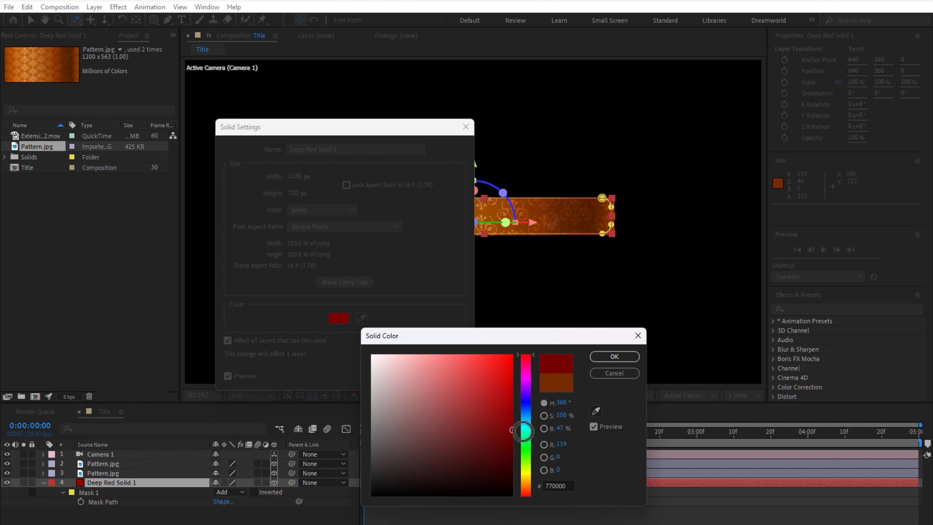
{"action": "left_click", "coordinate": [598, 357]}
Step: Set Deep Red Solid 1's Mask Feather to 151 pixels for a soft red glow
{"action": "left_click", "coordinate": [396, 373]}
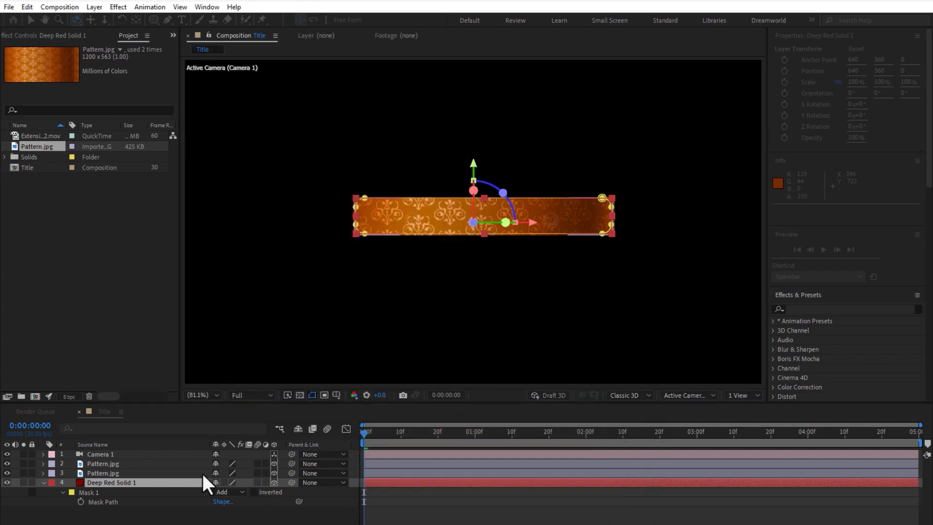
{"action": "key", "text": "m"}
{"action": "key", "text": "m"}
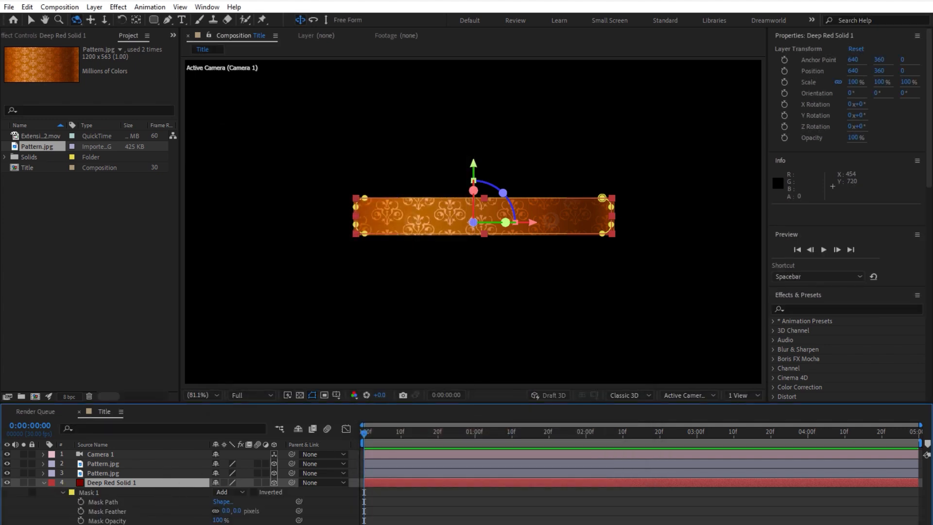
{"action": "left_click_drag", "start_coordinate": [228, 511], "coordinate": [312, 498]}
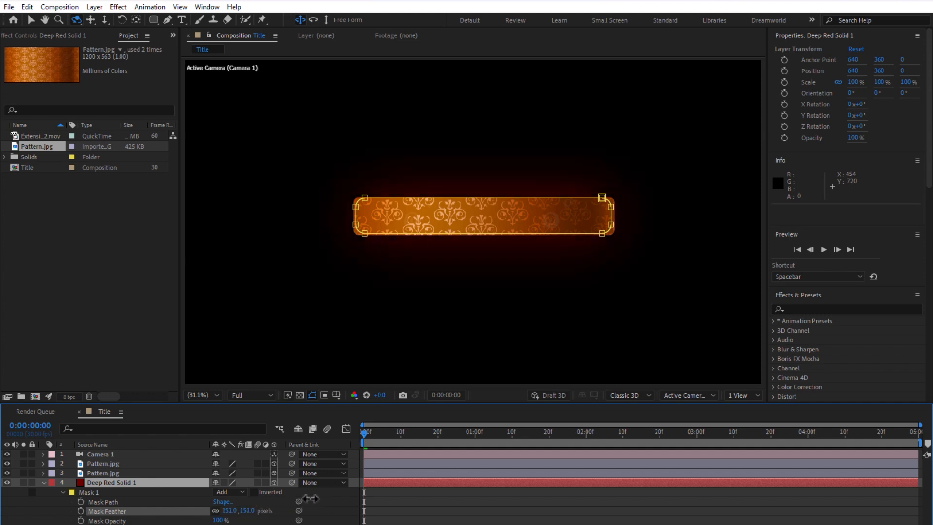
{"action": "left_click", "coordinate": [331, 510]}
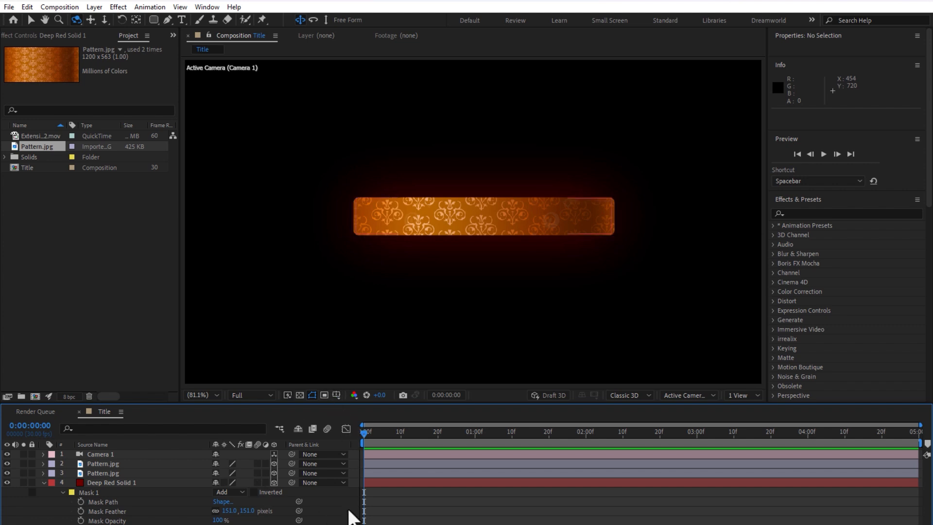
{"action": "key", "text": "ctrl+y"}
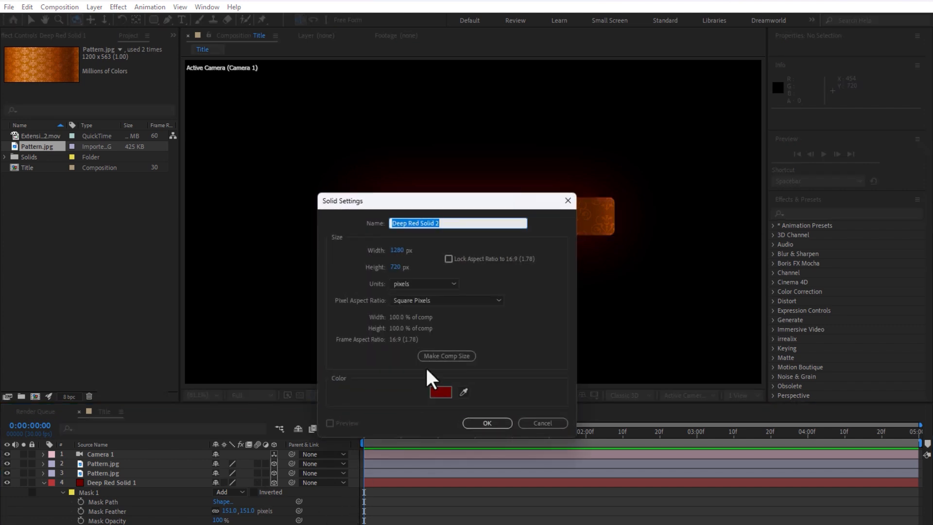
Step: Create a solid named Particles and search Effects & Presets for 'parti'
{"action": "type", "text": "Particles"}
{"action": "key", "text": "Return"}
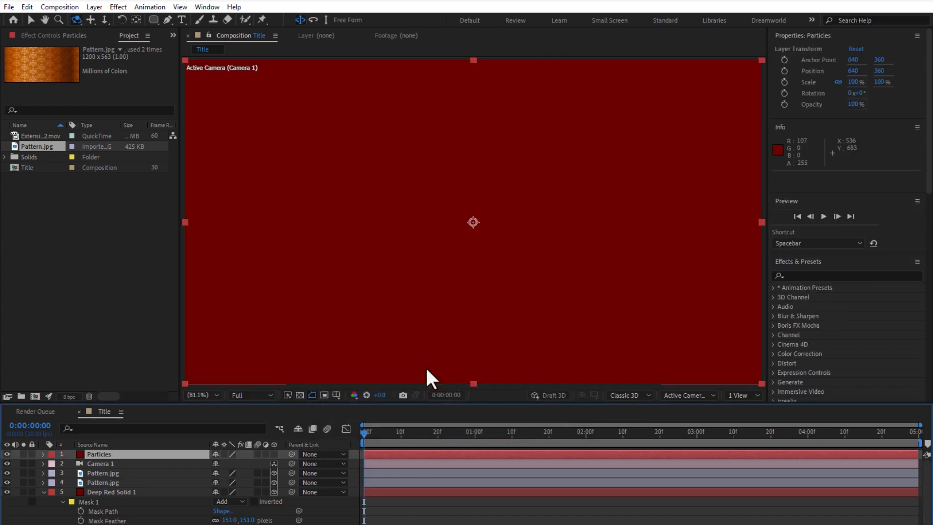
{"action": "left_click", "coordinate": [825, 273]}
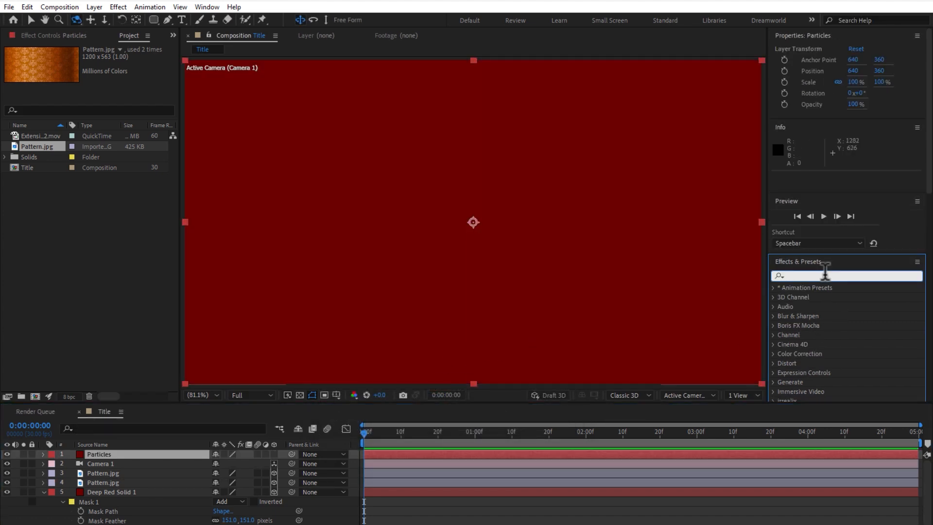
{"action": "type", "text": "parti"}
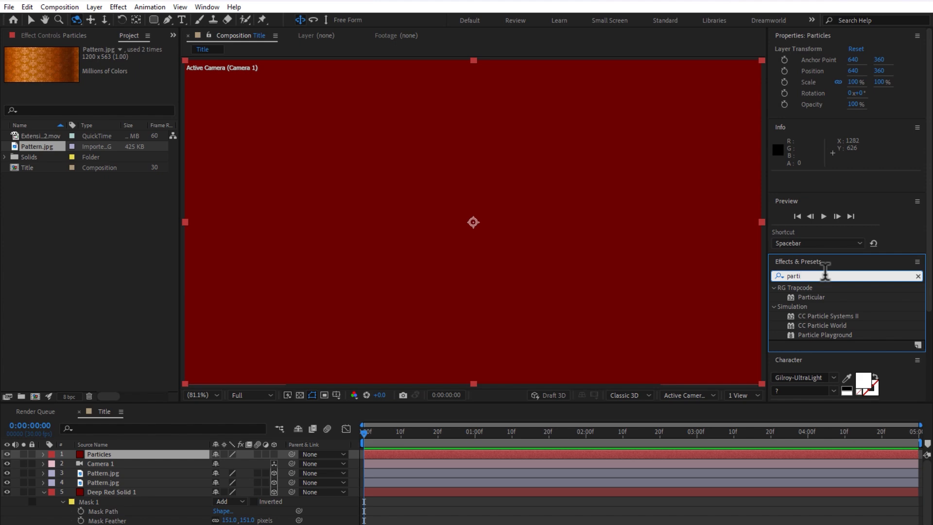
Step: Apply CC Particle World to Particles and set its Grid Position to World
{"action": "double_click", "coordinate": [833, 326]}
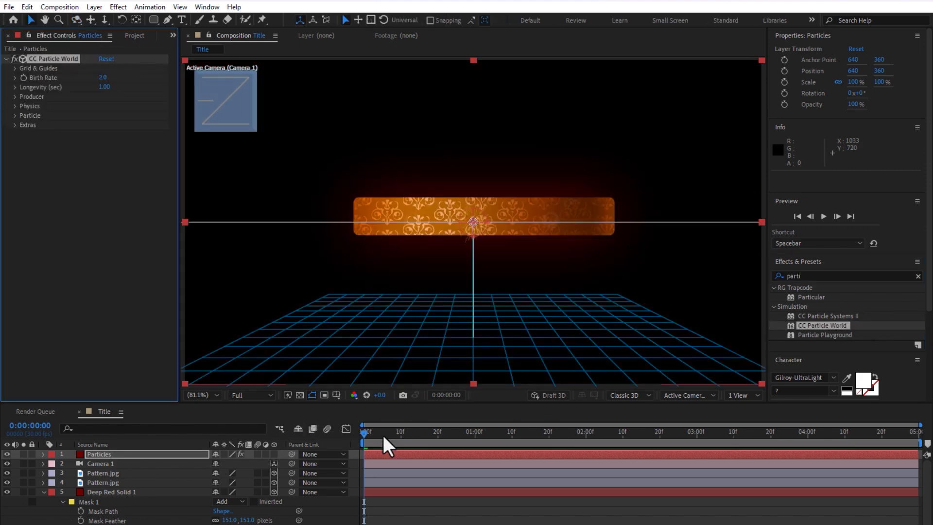
{"action": "left_click_drag", "start_coordinate": [383, 437], "coordinate": [419, 438]}
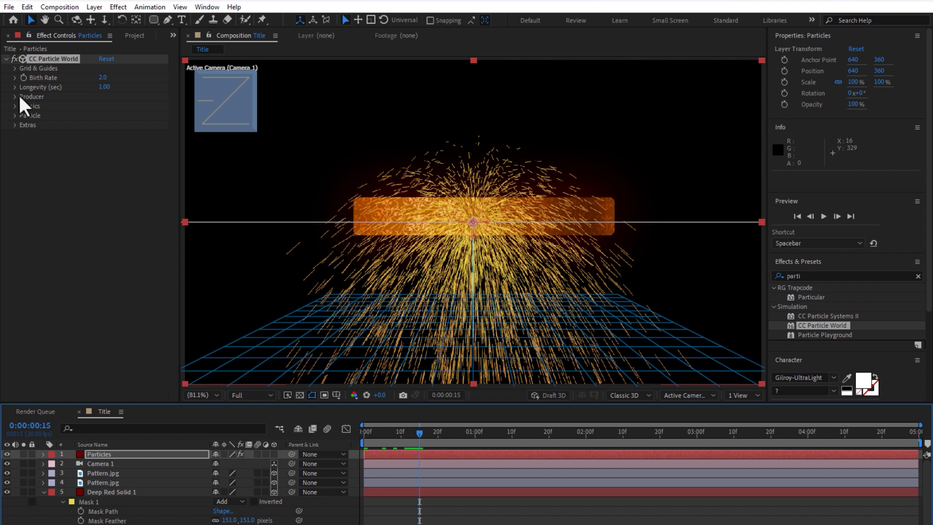
{"action": "left_click", "coordinate": [15, 68]}
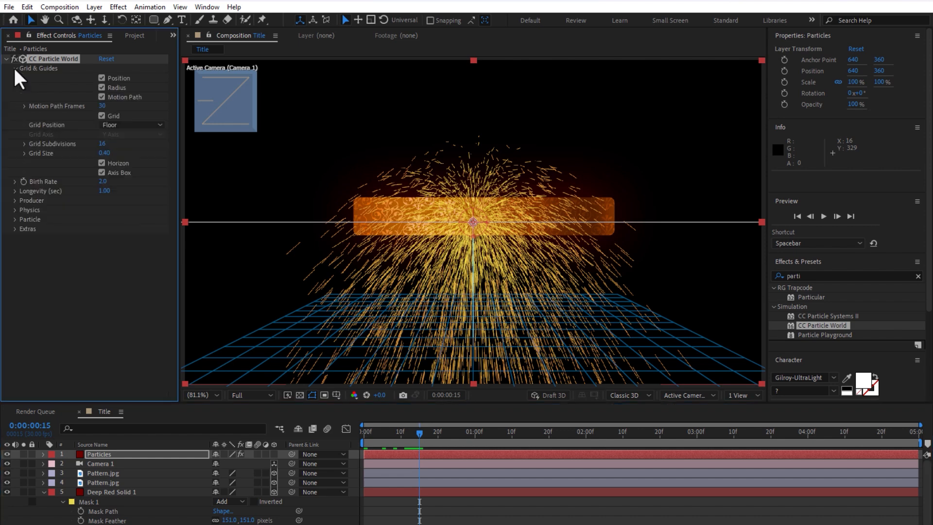
{"action": "left_click", "coordinate": [124, 124]}
{"action": "left_click", "coordinate": [134, 161]}
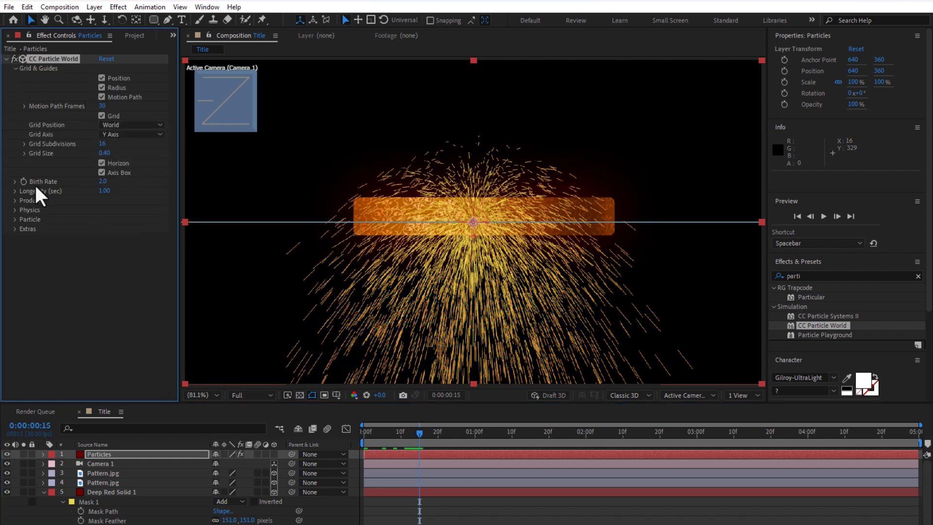
Step: Set the particle Gravity to 0 and move Particles below Pattern.jpg
{"action": "left_click", "coordinate": [14, 201]}
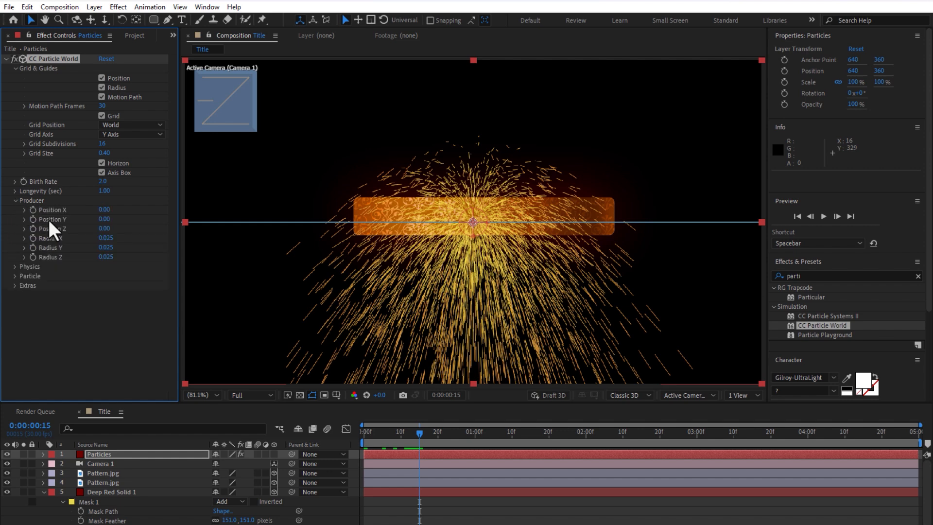
{"action": "left_click", "coordinate": [15, 266]}
{"action": "left_click", "coordinate": [104, 304]}
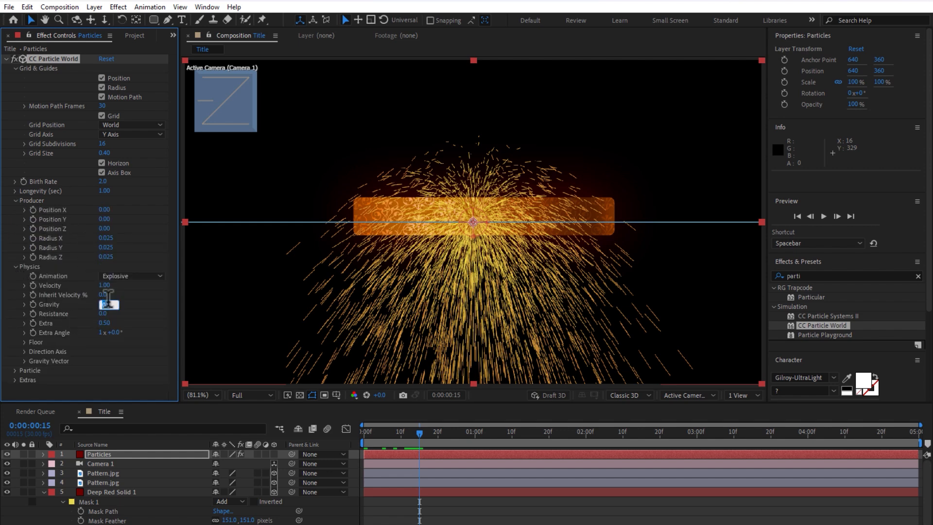
{"action": "type", "text": "0"}
{"action": "key", "text": "Return"}
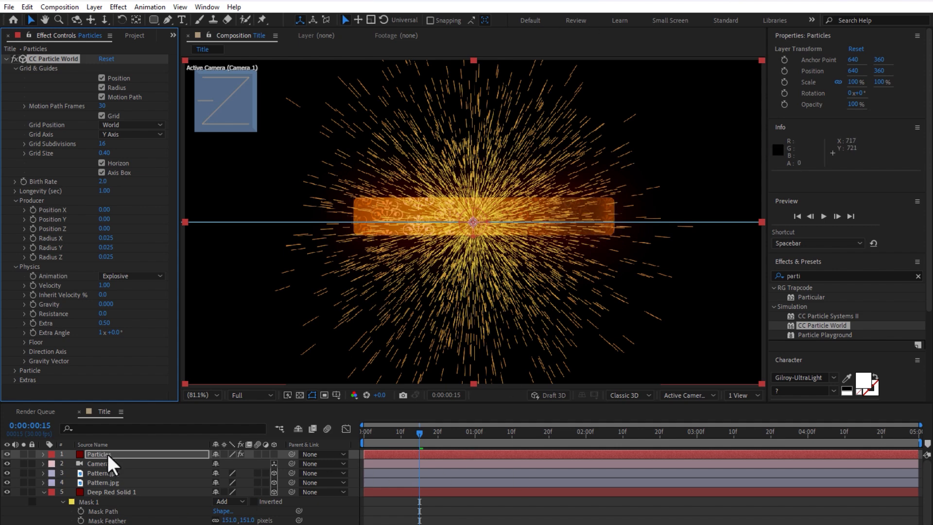
{"action": "left_click_drag", "start_coordinate": [107, 454], "coordinate": [115, 477]}
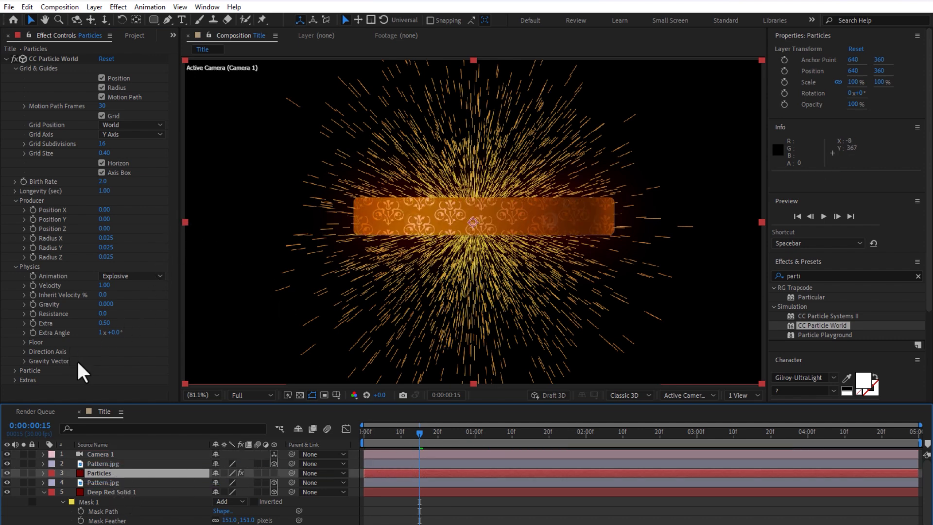
{"action": "left_click", "coordinate": [14, 371]}
{"action": "scroll", "coordinate": [170, 361], "scroll_direction": "down", "scroll_amount": 3}
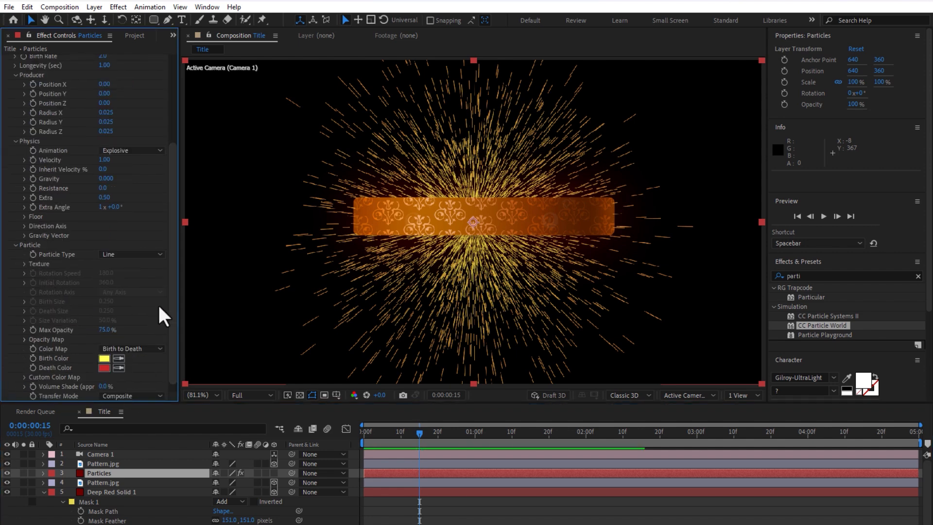
{"action": "scroll", "coordinate": [158, 297], "scroll_direction": "down", "scroll_amount": 1}
{"action": "scroll", "coordinate": [158, 289], "scroll_direction": "up", "scroll_amount": 5}
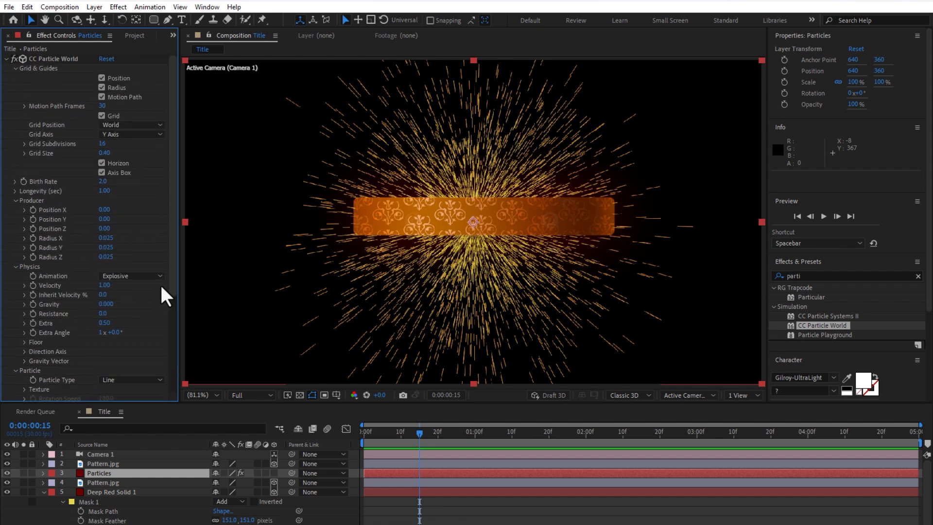
{"action": "scroll", "coordinate": [160, 305], "scroll_direction": "down", "scroll_amount": 4}
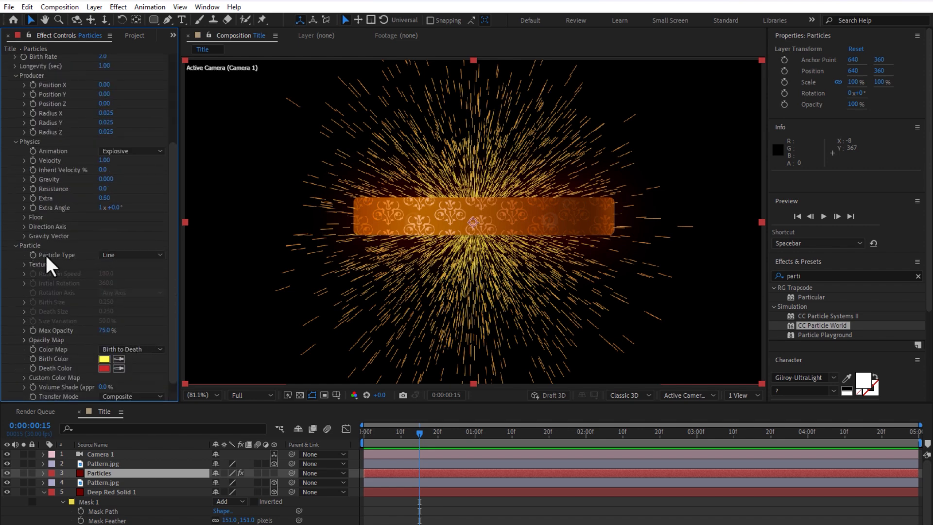
{"action": "left_click", "coordinate": [137, 257]}
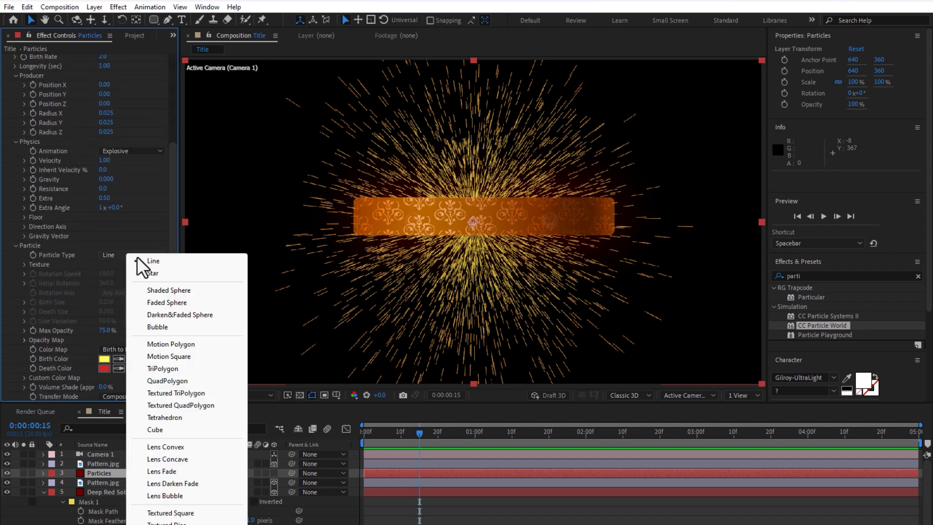
{"action": "left_click", "coordinate": [179, 304]}
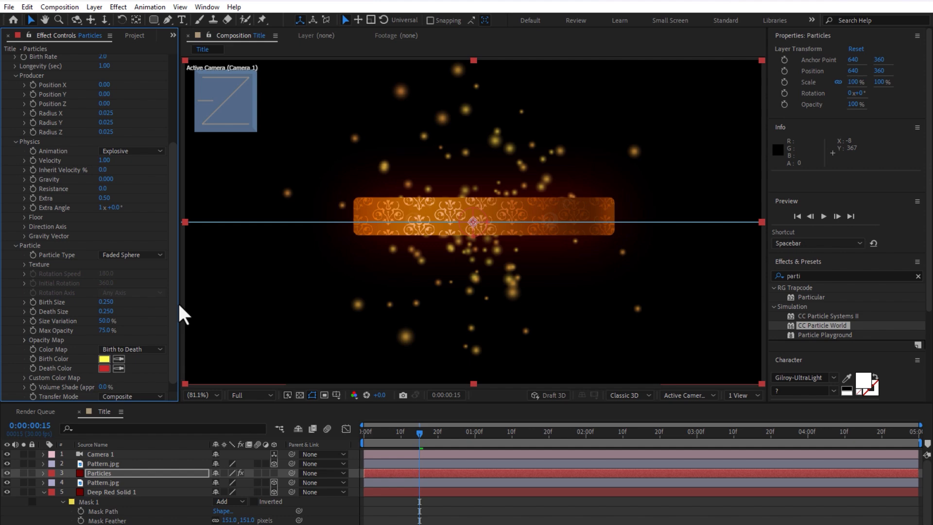
{"action": "left_click", "coordinate": [151, 254]}
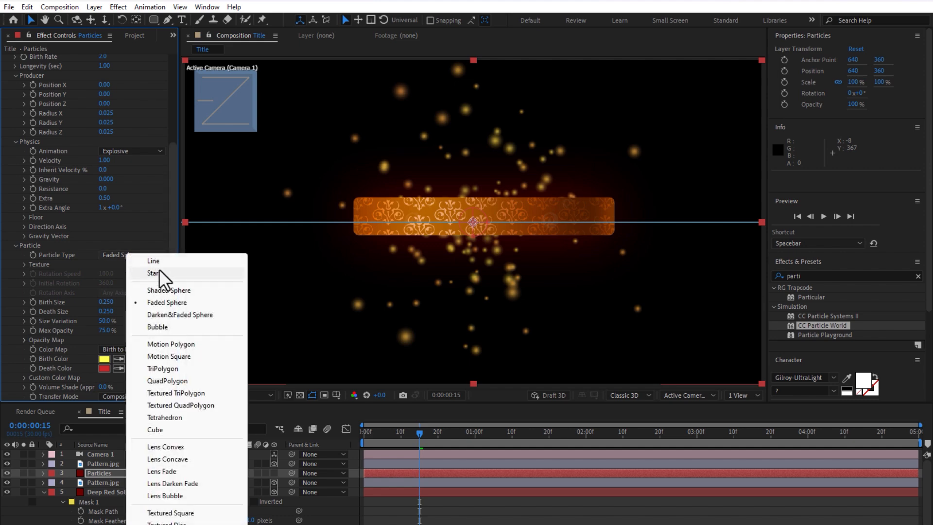
{"action": "left_click", "coordinate": [163, 272]}
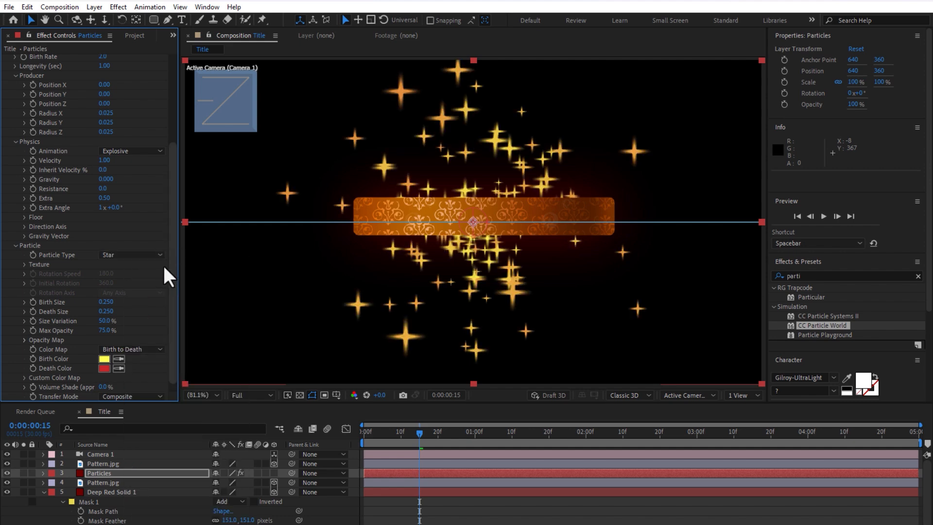
{"action": "left_click", "coordinate": [138, 255]}
{"action": "left_click", "coordinate": [151, 262]}
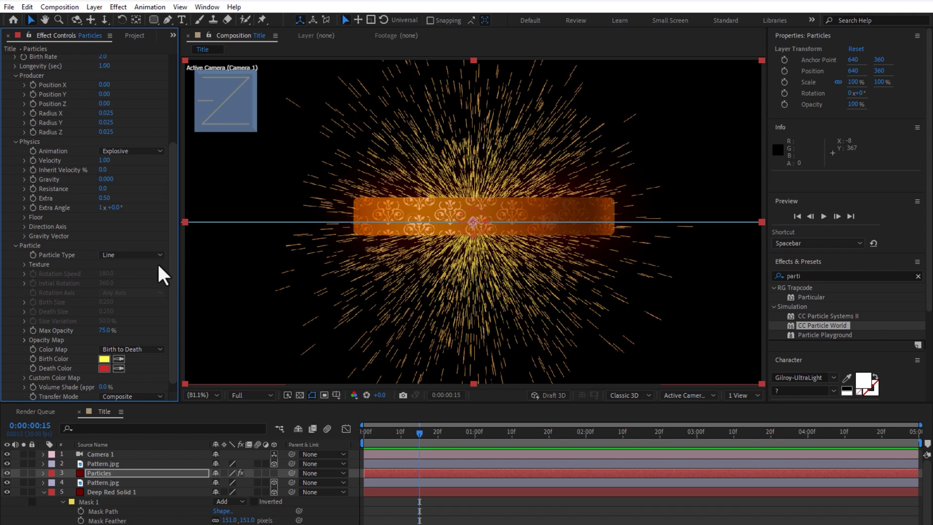
{"action": "scroll", "coordinate": [174, 165], "scroll_direction": "up", "scroll_amount": 3}
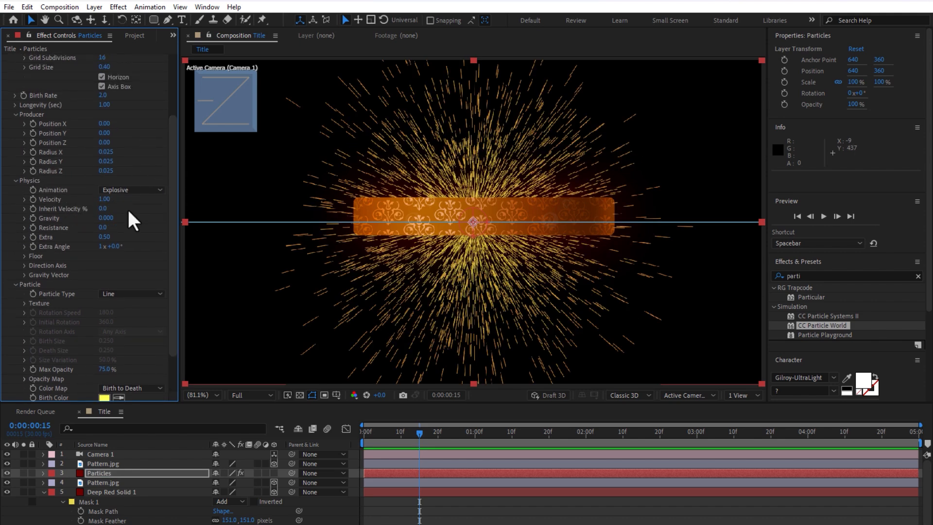
Step: Lower the CC Particle World Birth Rate to 0.1
{"action": "left_click", "coordinate": [15, 96]}
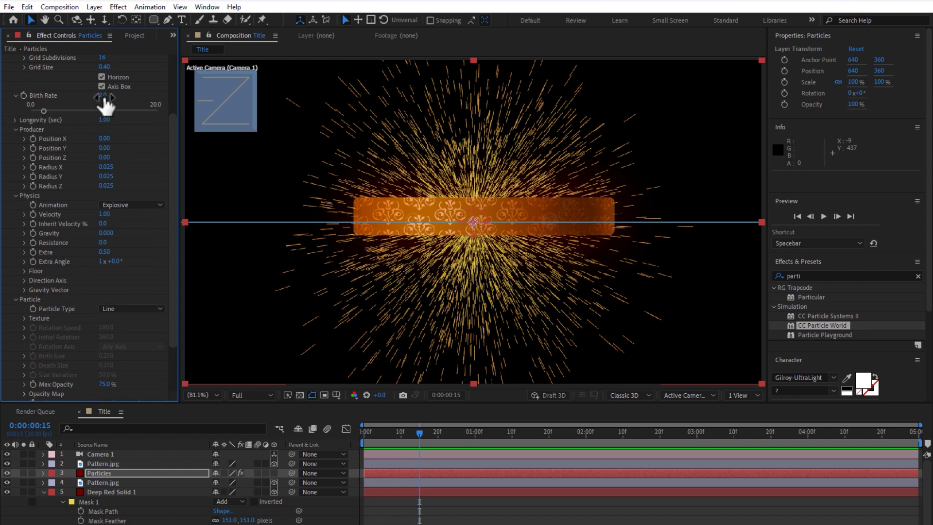
{"action": "left_click_drag", "start_coordinate": [103, 97], "coordinate": [136, 261]}
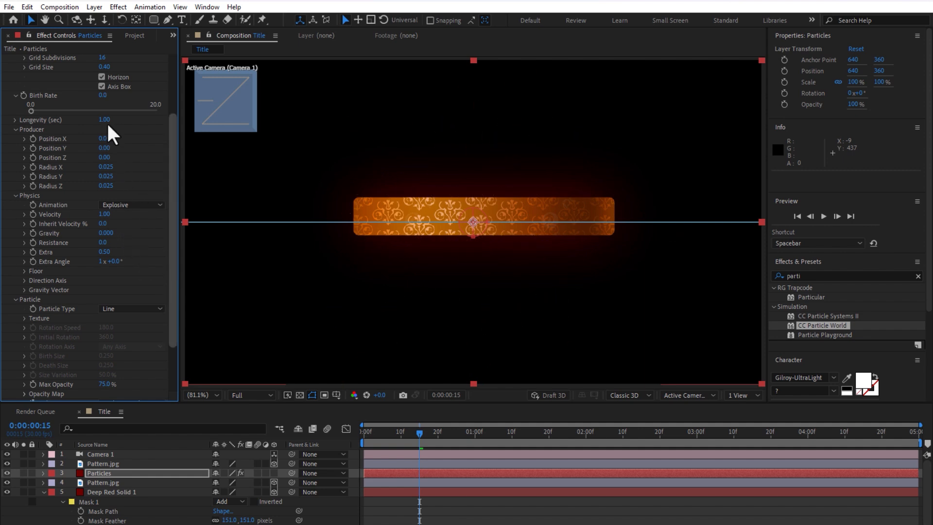
{"action": "left_click", "coordinate": [103, 95]}
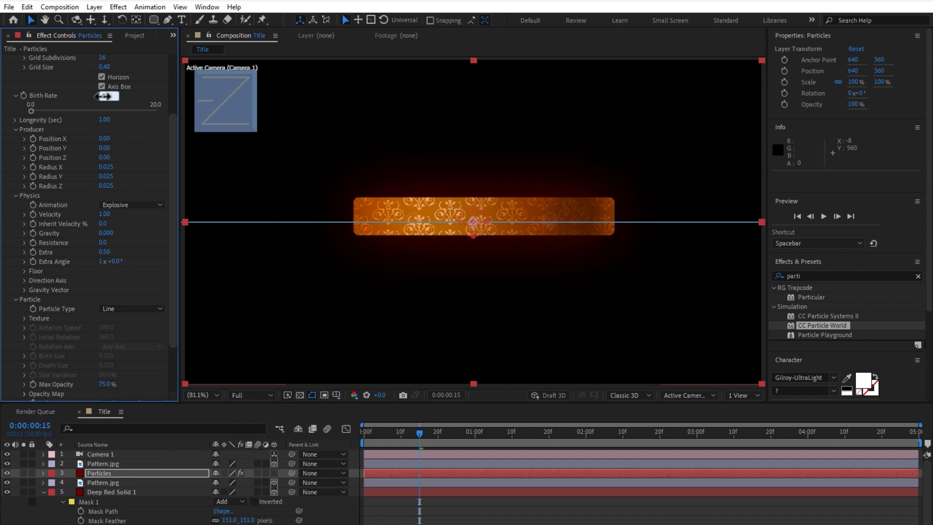
{"action": "type", "text": "0.5"}
{"action": "key", "text": "Return"}
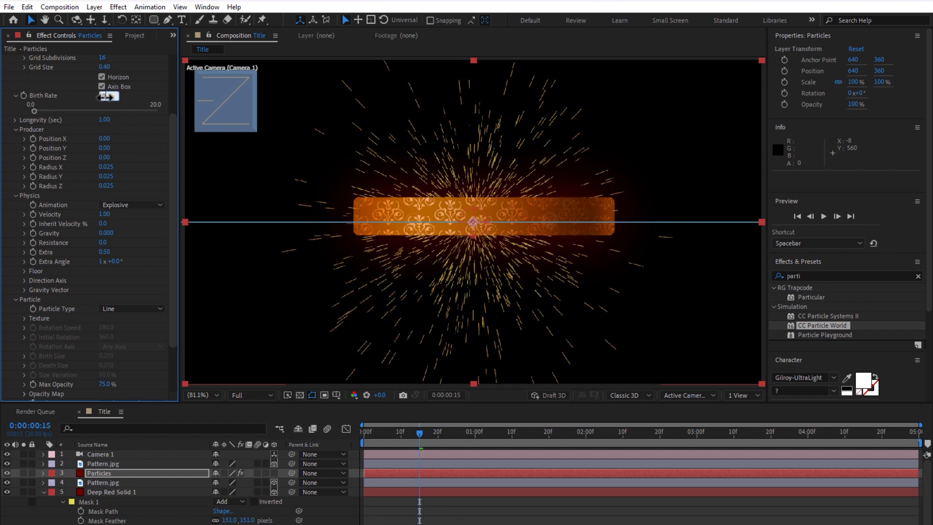
{"action": "type", "text": "0.1"}
{"action": "key", "text": "Return"}
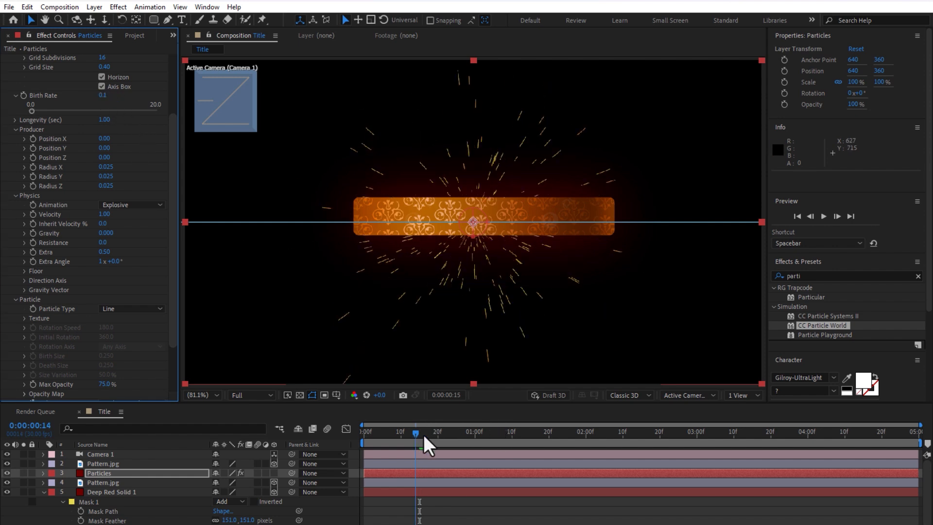
{"action": "left_click_drag", "start_coordinate": [421, 434], "coordinate": [479, 445]}
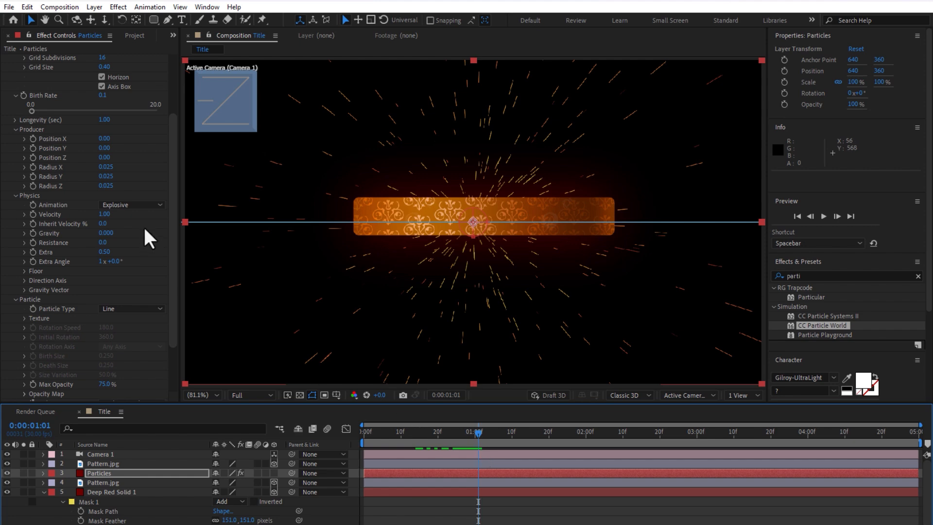
Step: Set particle Longevity to 0.88 and Velocity to 0.39, previewing the burst
{"action": "left_click", "coordinate": [14, 119]}
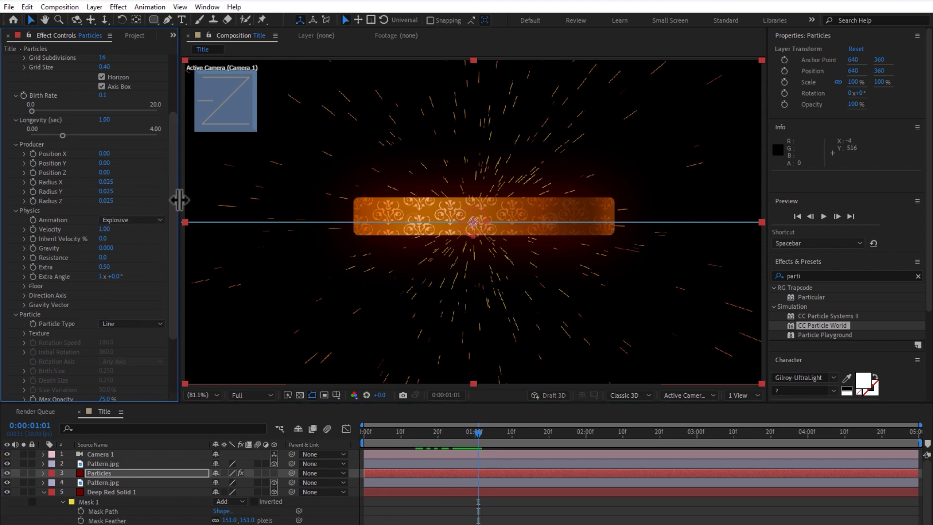
{"action": "left_click_drag", "start_coordinate": [59, 137], "coordinate": [45, 135]}
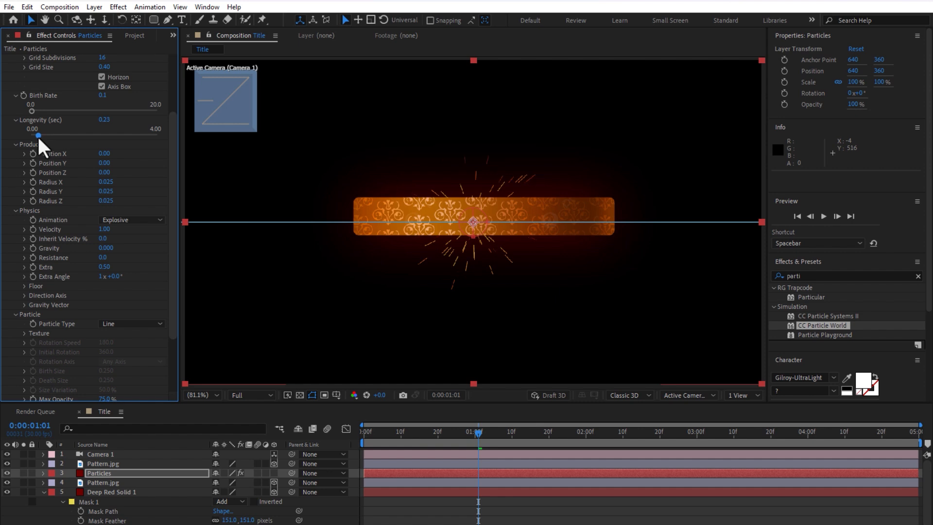
{"action": "left_click_drag", "start_coordinate": [42, 136], "coordinate": [46, 135]}
{"action": "left_click_drag", "start_coordinate": [104, 229], "coordinate": [90, 238]}
{"action": "left_click_drag", "start_coordinate": [66, 350], "coordinate": [64, 508]}
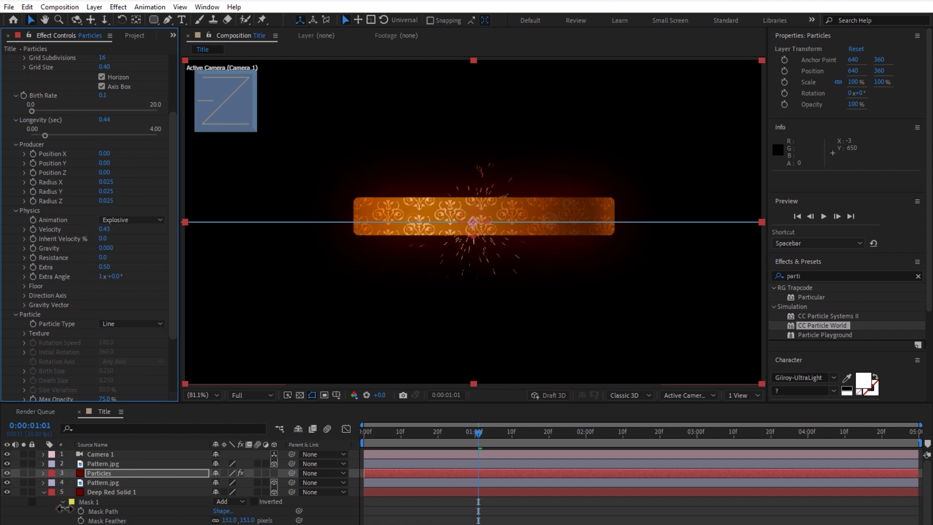
{"action": "left_click_drag", "start_coordinate": [116, 221], "coordinate": [122, 118]}
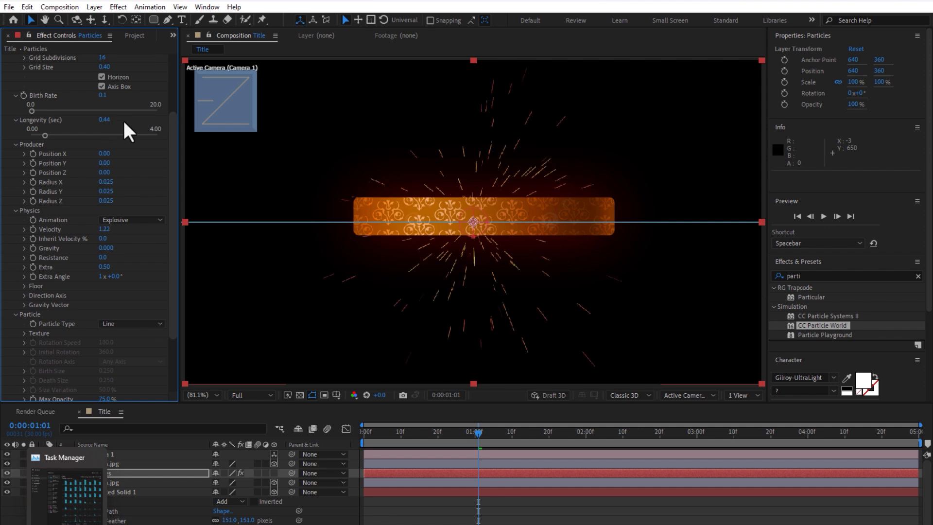
{"action": "left_click_drag", "start_coordinate": [409, 433], "coordinate": [464, 442]}
{"action": "left_click_drag", "start_coordinate": [109, 230], "coordinate": [99, 231]}
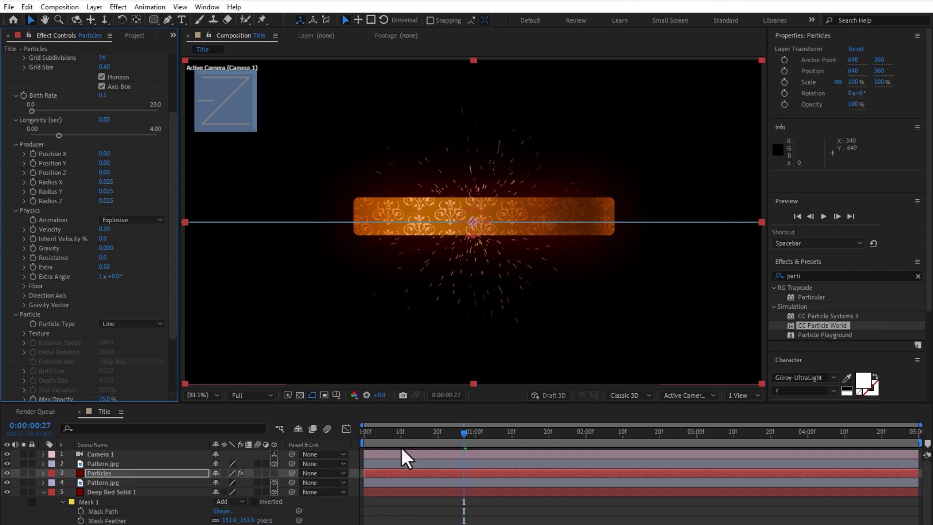
{"action": "left_click_drag", "start_coordinate": [408, 434], "coordinate": [547, 421]}
Step: Add Extension_12.mov to the composition as a 3D layer below Particles
{"action": "left_click", "coordinate": [323, 150]}
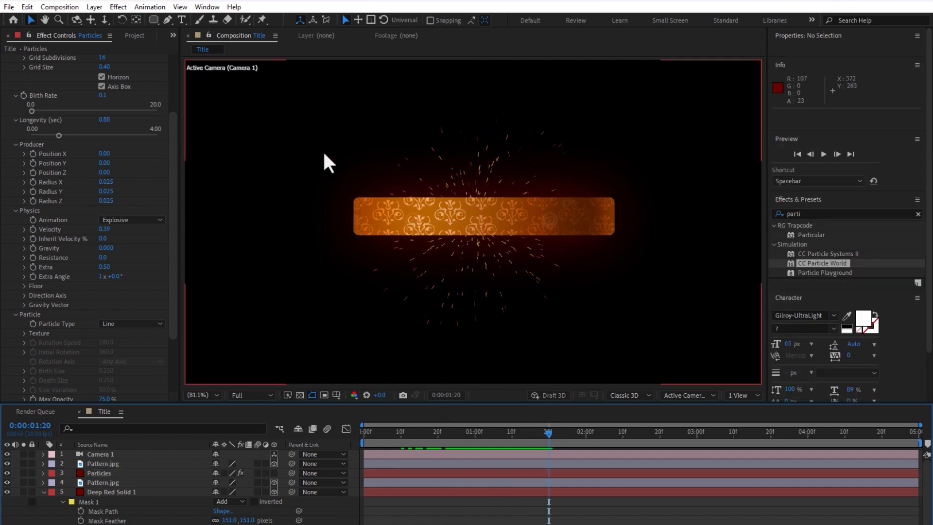
{"action": "left_click", "coordinate": [129, 35]}
{"action": "left_click", "coordinate": [93, 216]}
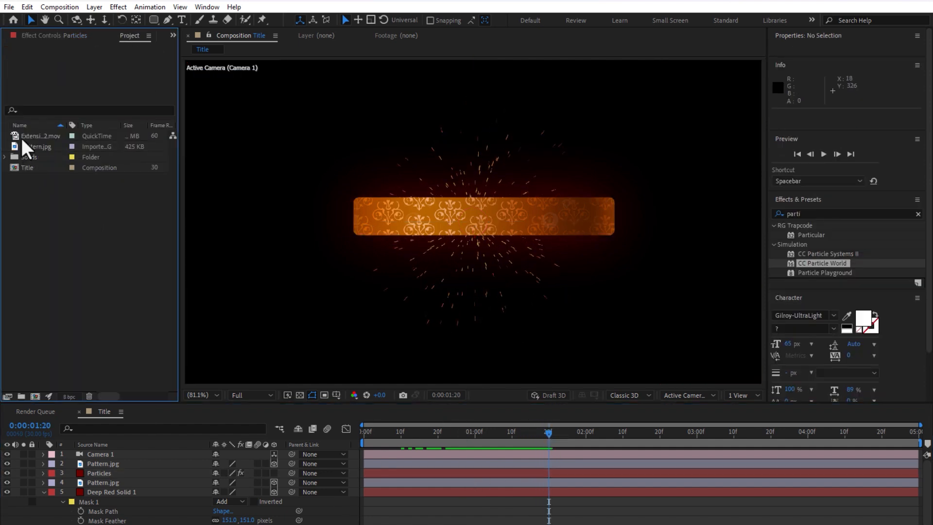
{"action": "left_click_drag", "start_coordinate": [39, 132], "coordinate": [474, 216]}
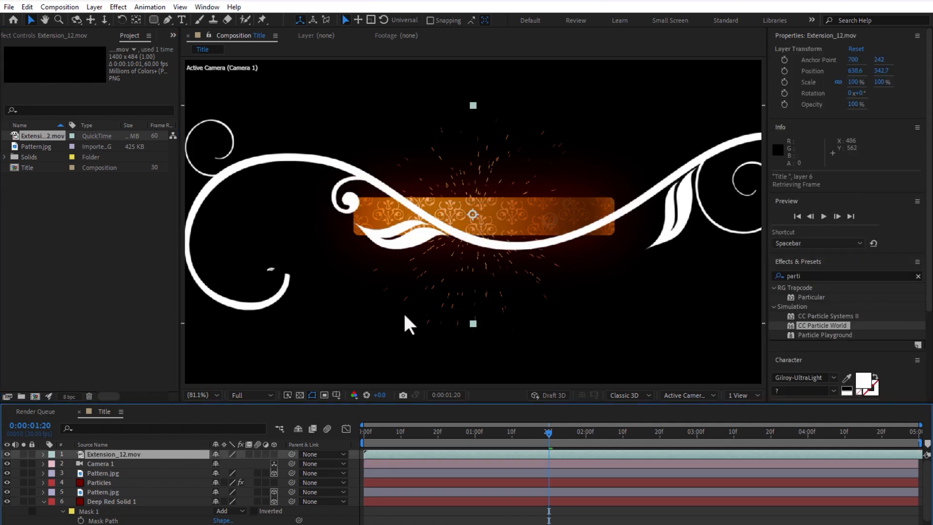
{"action": "key", "text": "s"}
{"action": "left_click_drag", "start_coordinate": [250, 463], "coordinate": [233, 467]}
{"action": "left_click", "coordinate": [273, 453]}
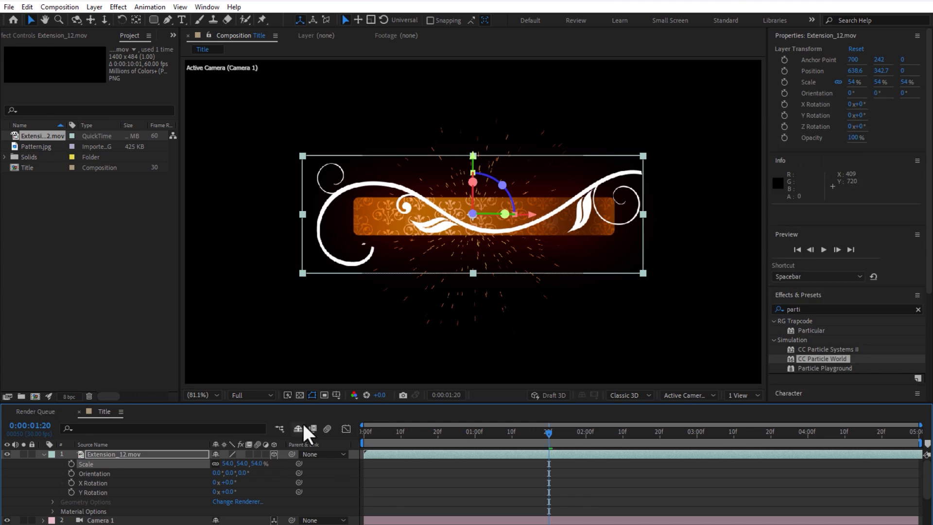
{"action": "left_click", "coordinate": [43, 454]}
{"action": "left_click_drag", "start_coordinate": [109, 456], "coordinate": [117, 486]}
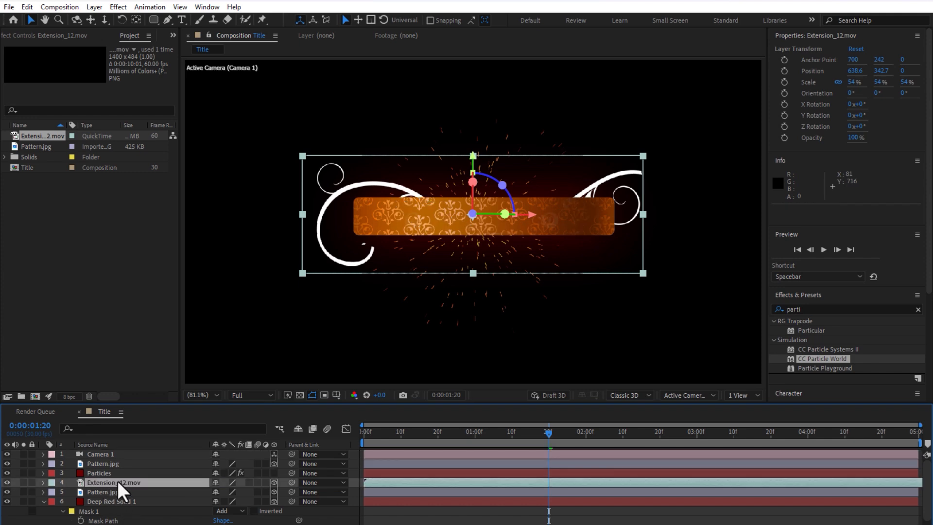
Step: Scale the ornament to 30% and settle it at the orange bar's left end
{"action": "left_click_drag", "start_coordinate": [609, 184], "coordinate": [585, 208]}
{"action": "key", "text": "s"}
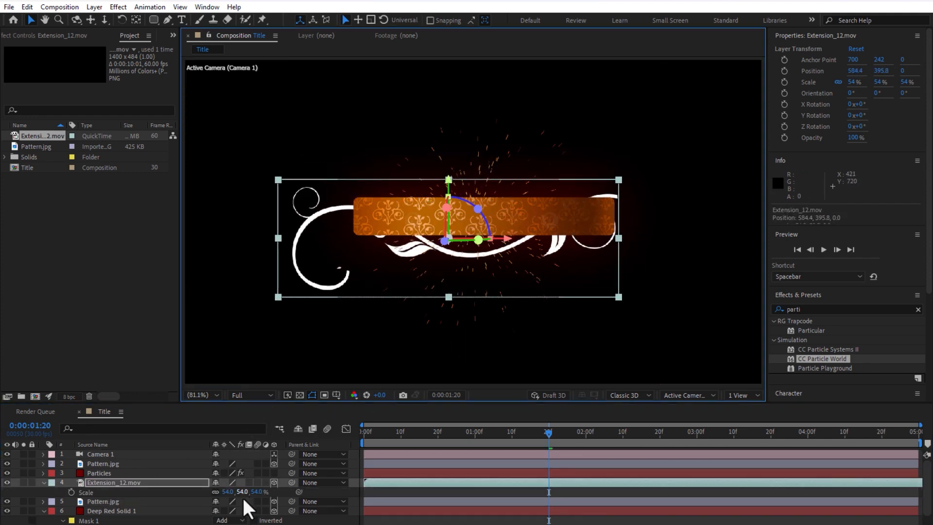
{"action": "left_click_drag", "start_coordinate": [253, 492], "coordinate": [246, 493]}
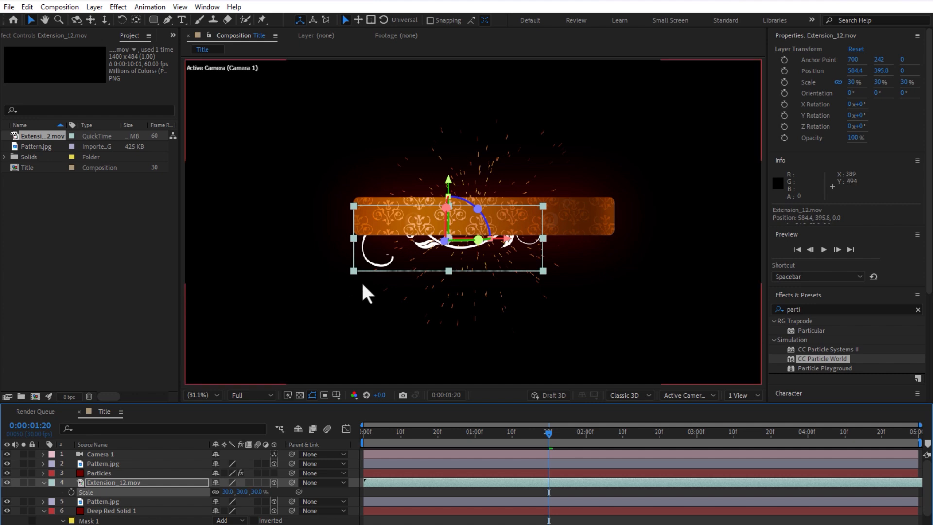
{"action": "left_click_drag", "start_coordinate": [381, 263], "coordinate": [340, 248]}
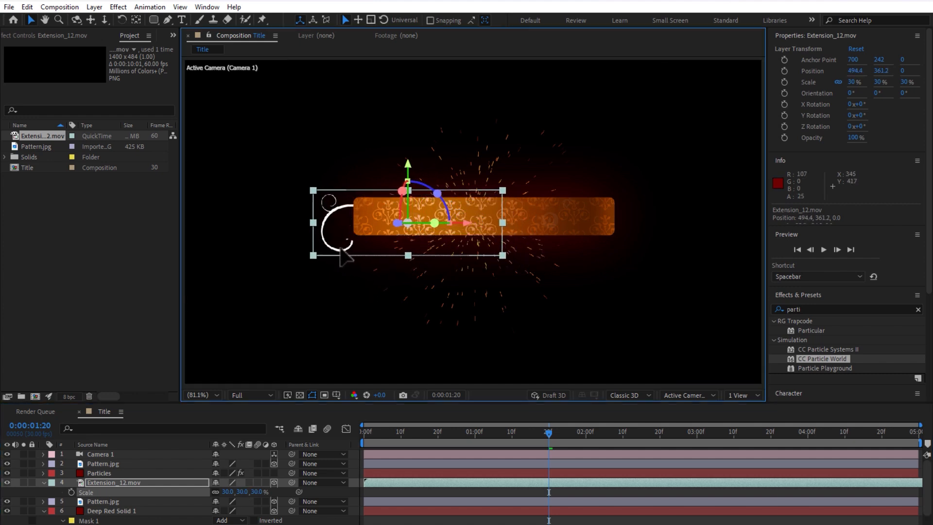
{"action": "left_click", "coordinate": [571, 434]}
{"action": "left_click", "coordinate": [605, 437]}
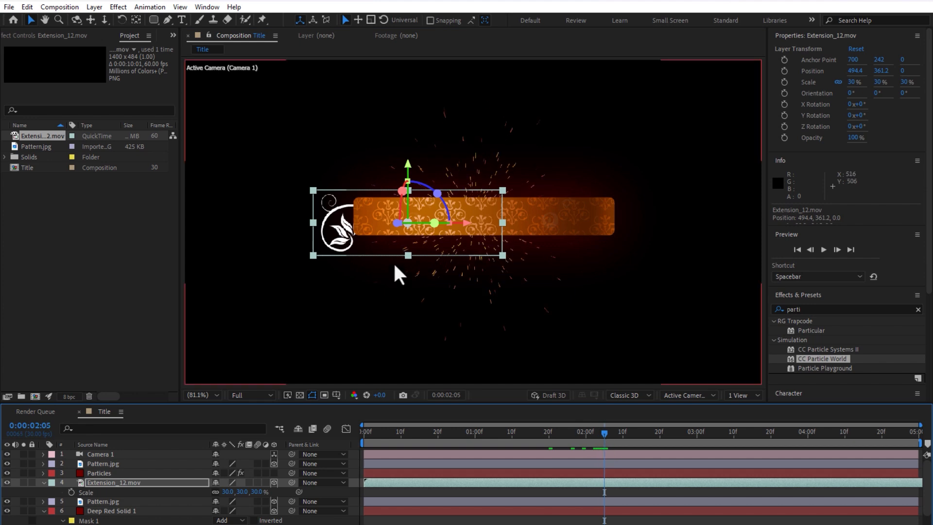
{"action": "left_click_drag", "start_coordinate": [341, 250], "coordinate": [321, 262]}
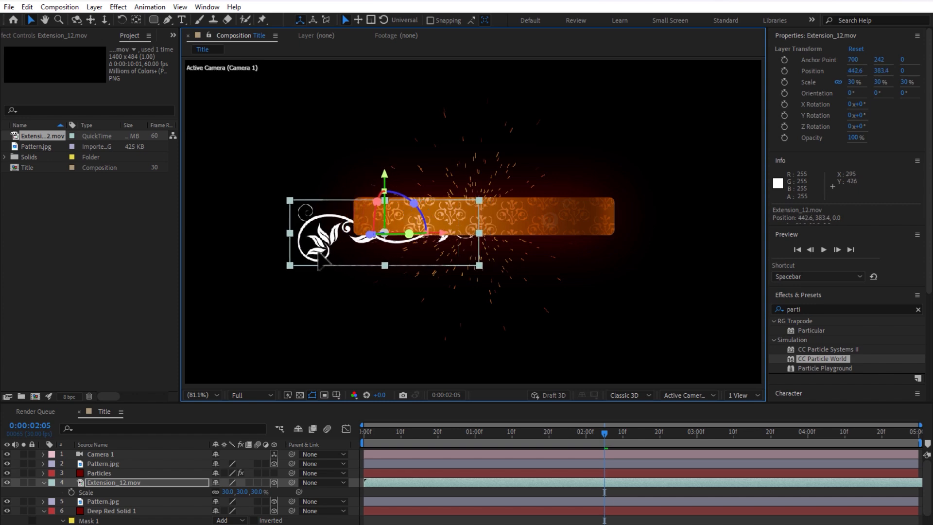
{"action": "left_click", "coordinate": [148, 483]}
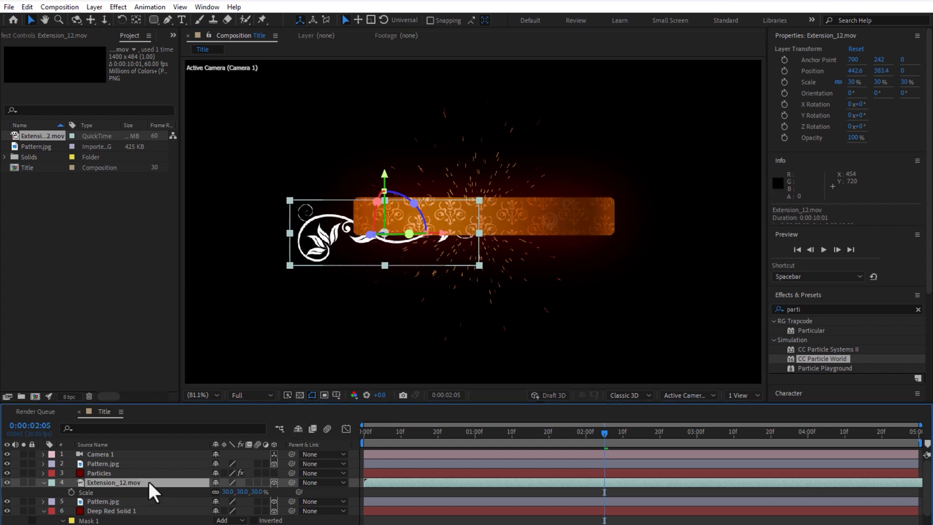
{"action": "left_click", "coordinate": [815, 310]}
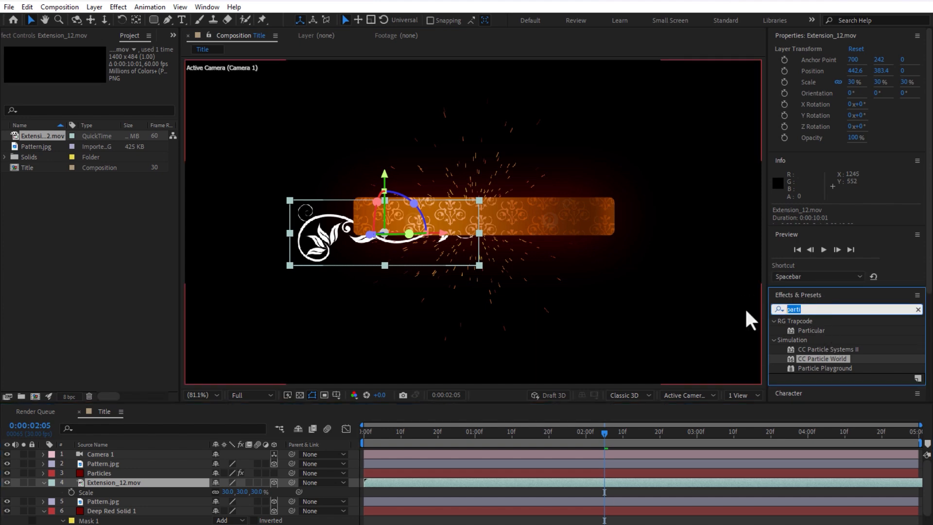
Step: Apply a Fill effect colouring the Extension_12.mov ornament gold FFC600
{"action": "key", "text": "BackSpace"}
{"action": "type", "text": "fi"}
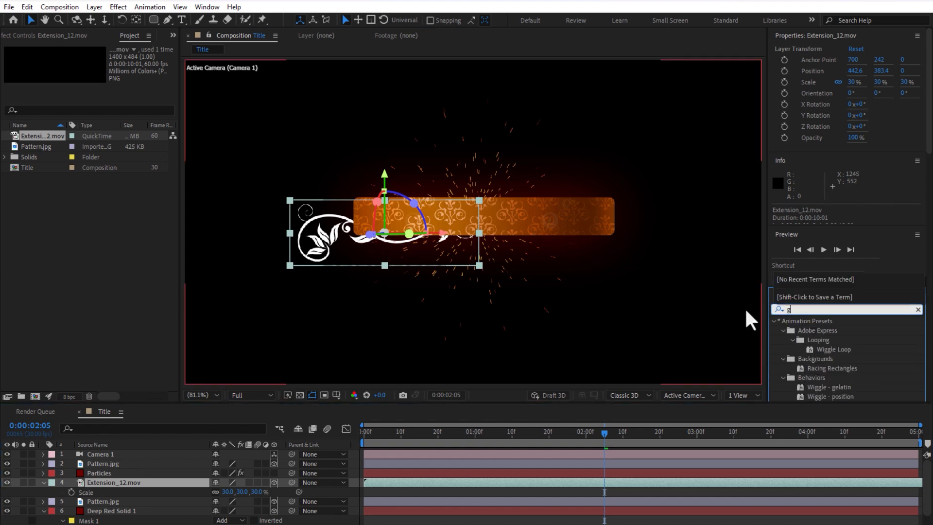
{"action": "type", "text": "ll"}
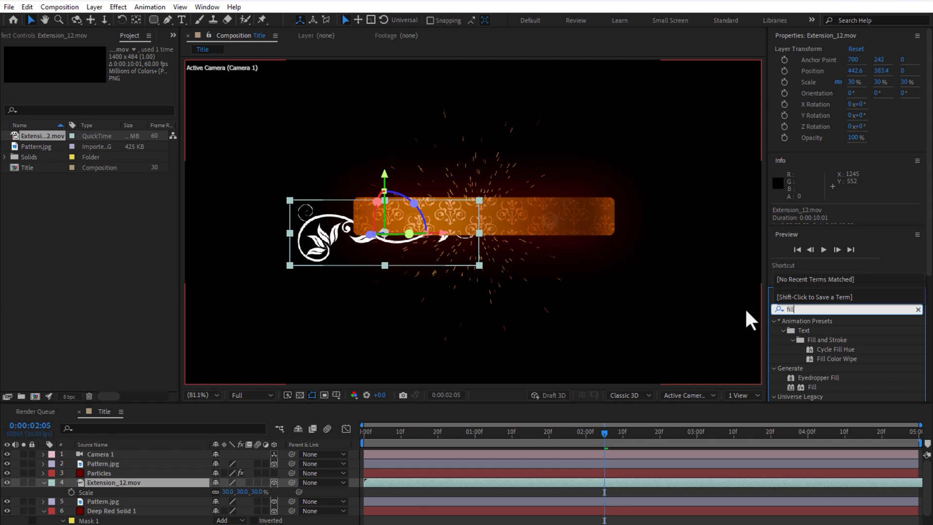
{"action": "double_click", "coordinate": [809, 386]}
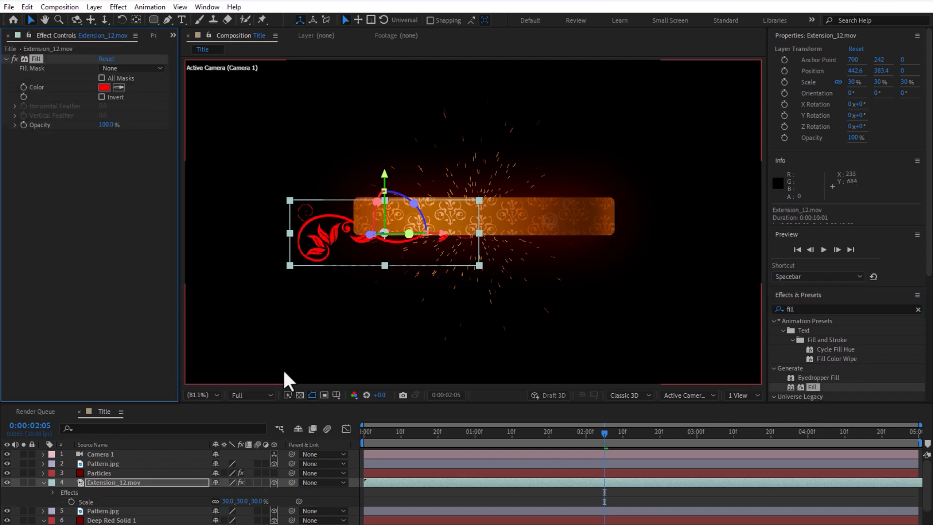
{"action": "left_click", "coordinate": [103, 87]}
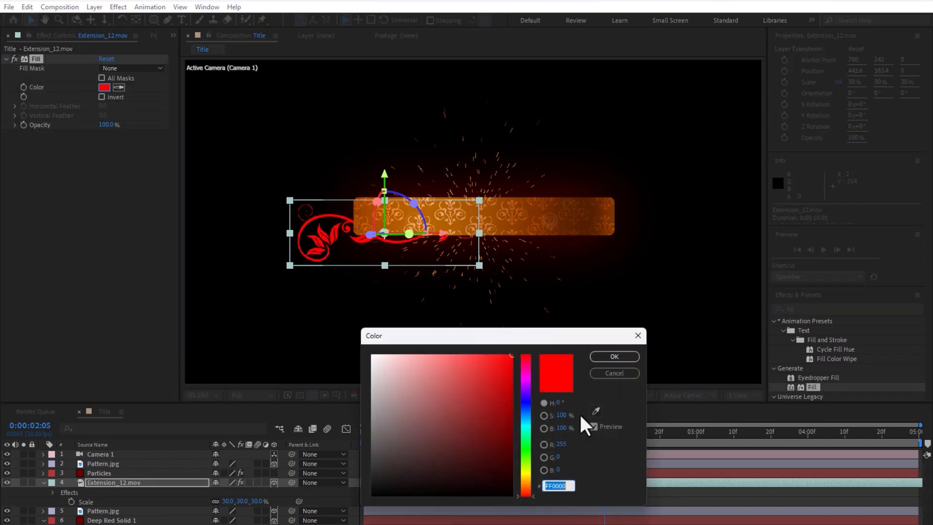
{"action": "left_click", "coordinate": [527, 478]}
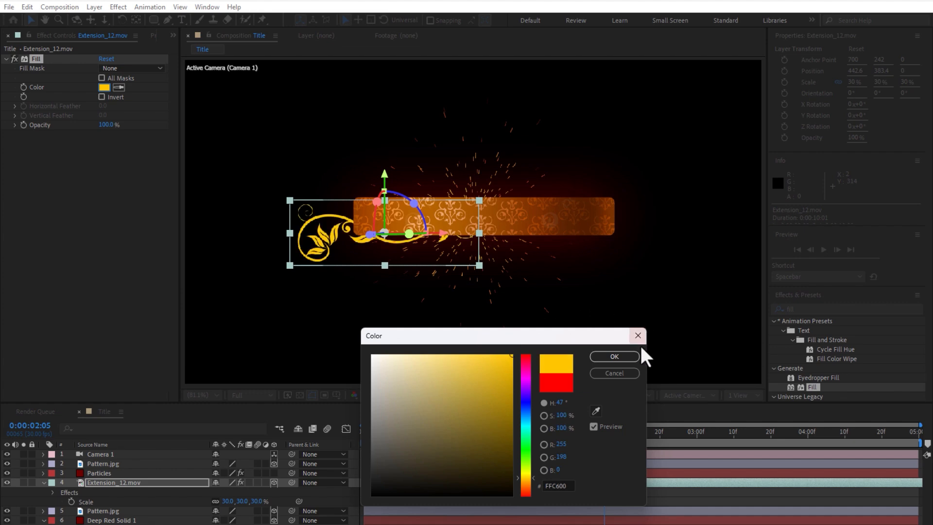
{"action": "left_click", "coordinate": [615, 357]}
{"action": "left_click", "coordinate": [830, 309]}
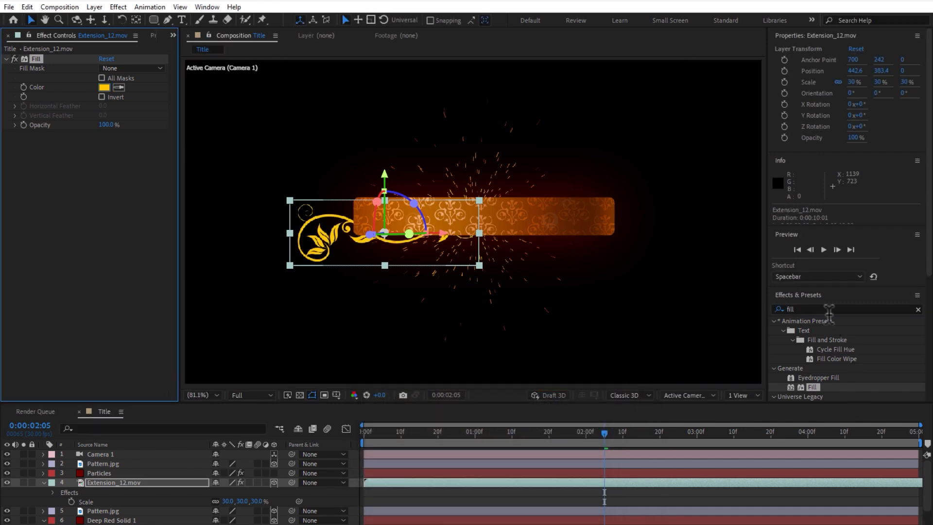
{"action": "type", "text": "glow"}
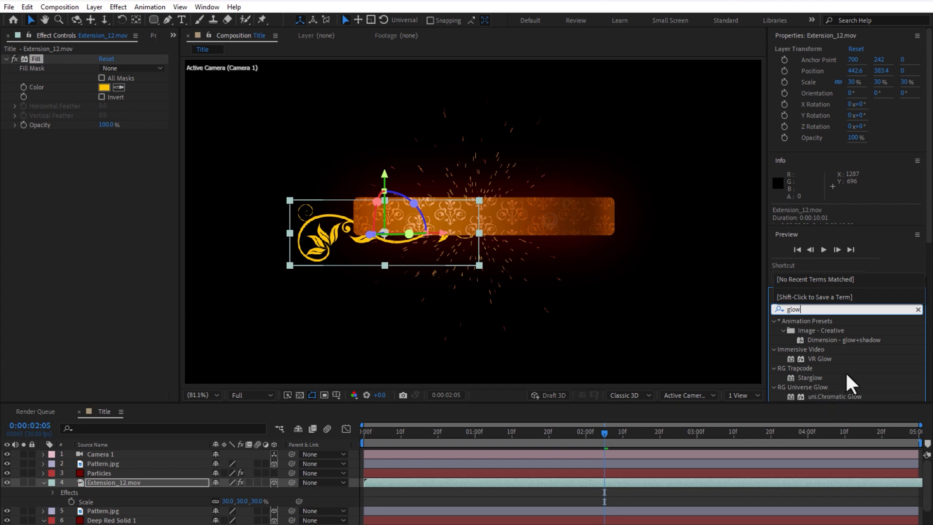
Step: Apply Glow to the gold ornament with 82.4% threshold and radius 83
{"action": "scroll", "coordinate": [847, 372], "scroll_direction": "down", "scroll_amount": 2}
{"action": "double_click", "coordinate": [817, 361]}
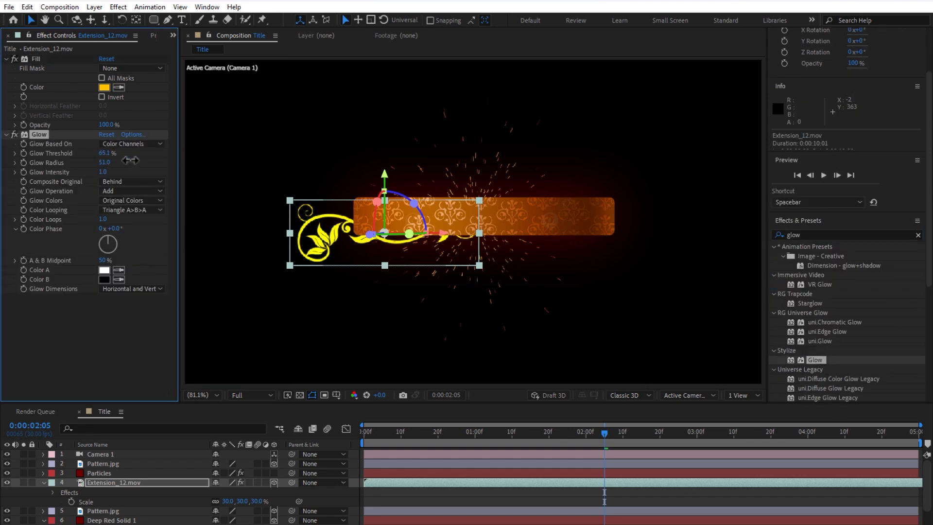
{"action": "left_click_drag", "start_coordinate": [130, 161], "coordinate": [150, 154]}
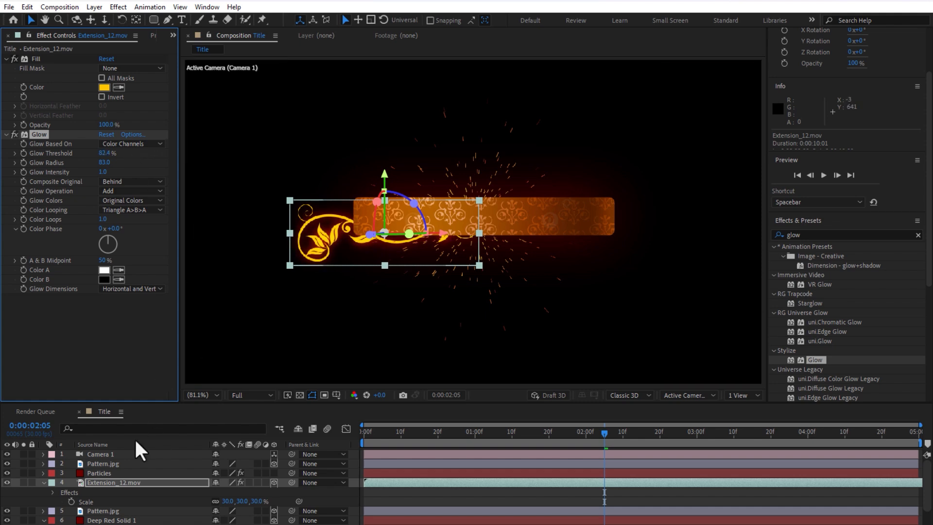
{"action": "left_click", "coordinate": [112, 483]}
{"action": "key", "text": "super"}
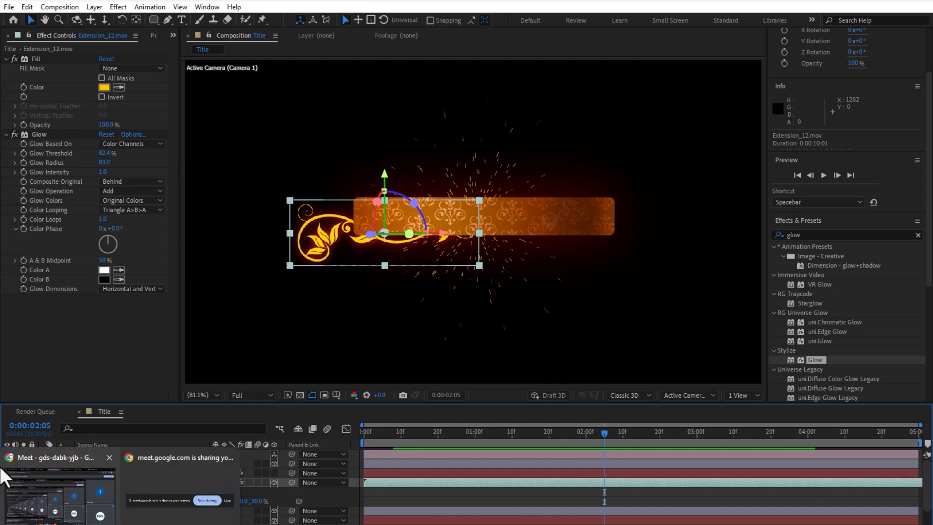
{"action": "left_click", "coordinate": [329, 236]}
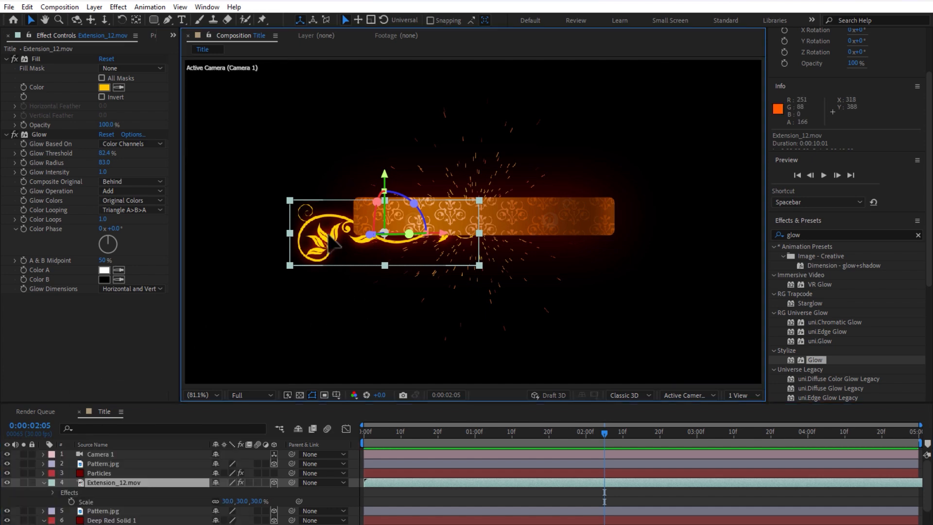
Step: Duplicate the ornament, flip the copy horizontally, and move it to the bar's right end
{"action": "key", "text": "ctrl+d"}
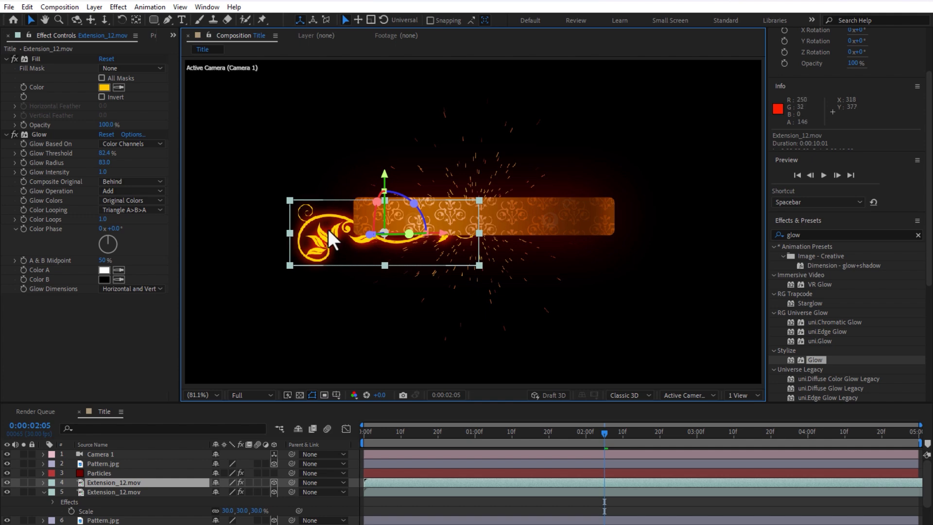
{"action": "right_click", "coordinate": [328, 229]}
{"action": "mouse_move", "coordinate": [352, 247]}
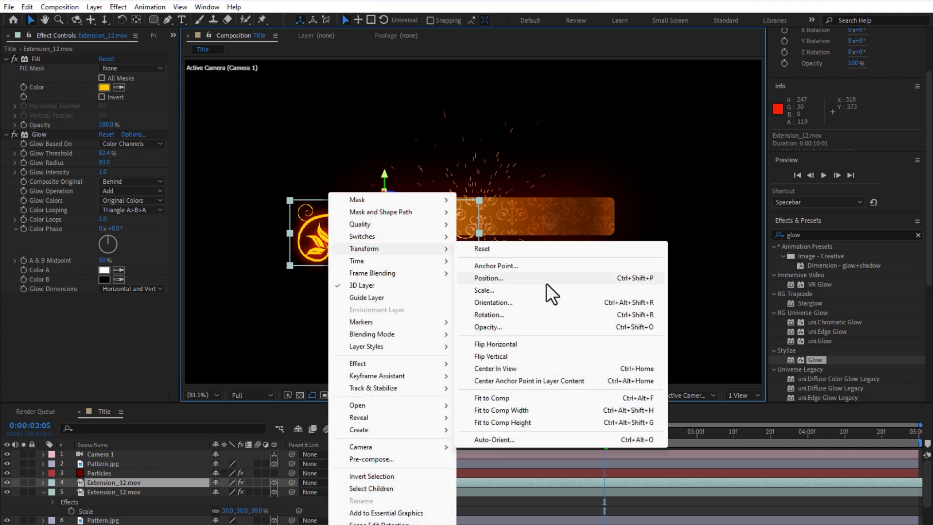
{"action": "left_click", "coordinate": [517, 346]}
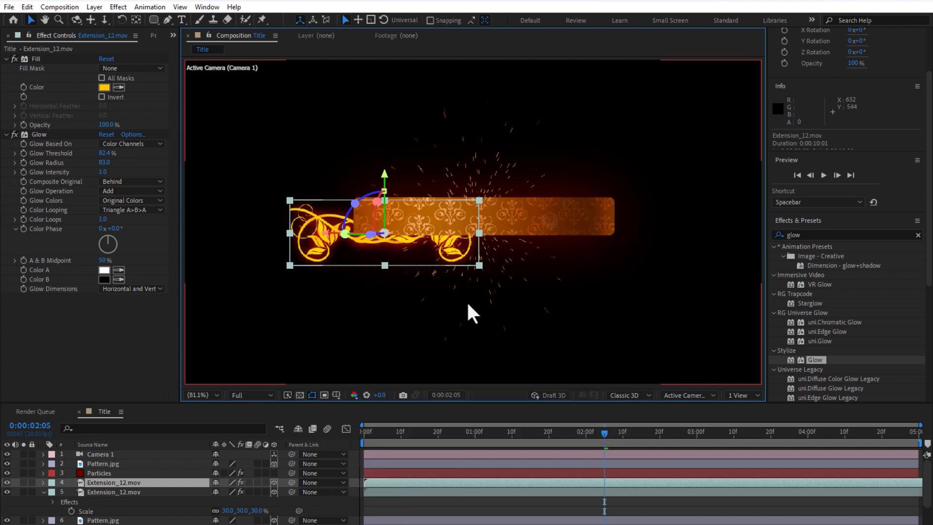
{"action": "left_click_drag", "start_coordinate": [453, 260], "coordinate": [634, 259]}
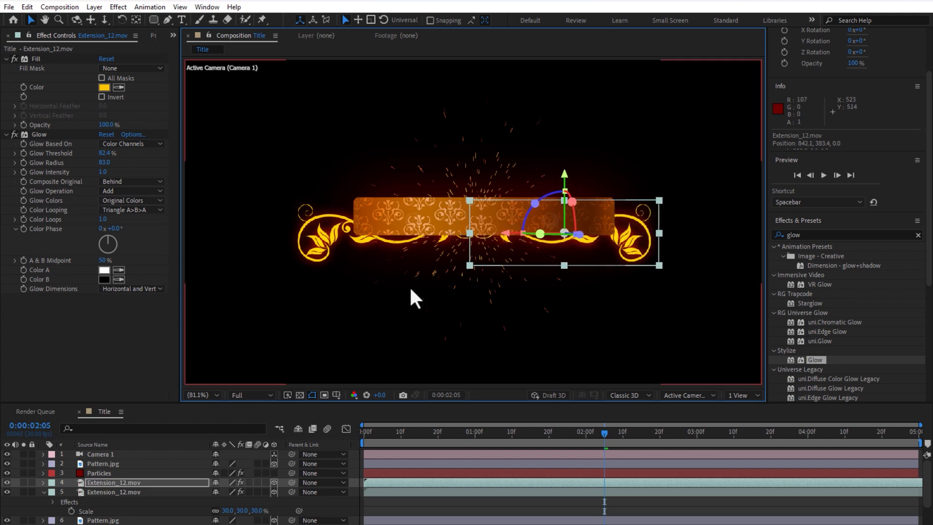
{"action": "left_click", "coordinate": [312, 235], "text": "shift"}
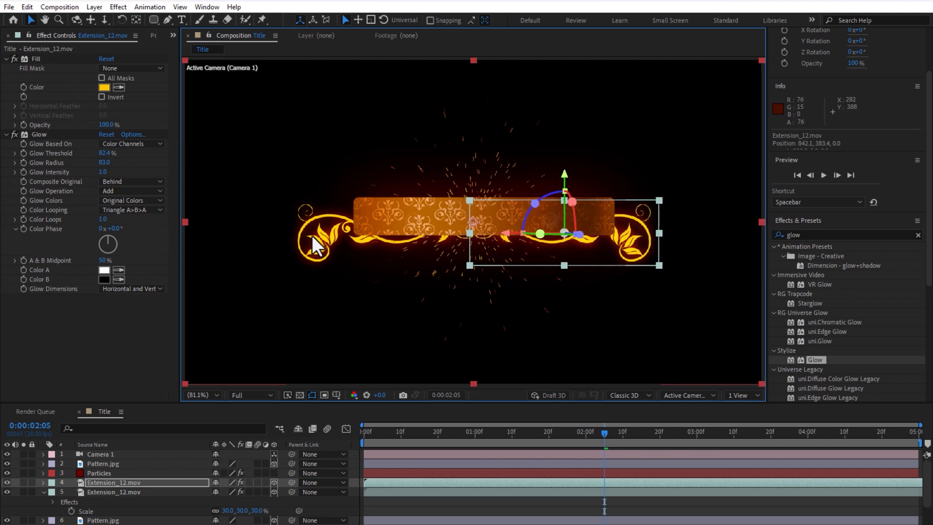
{"action": "left_click", "coordinate": [104, 492]}
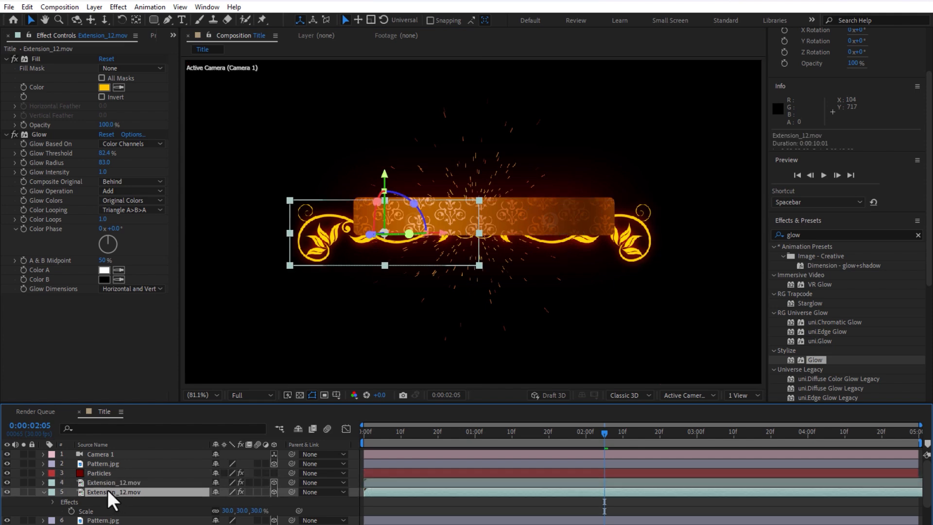
{"action": "left_click", "coordinate": [106, 480], "text": "shift"}
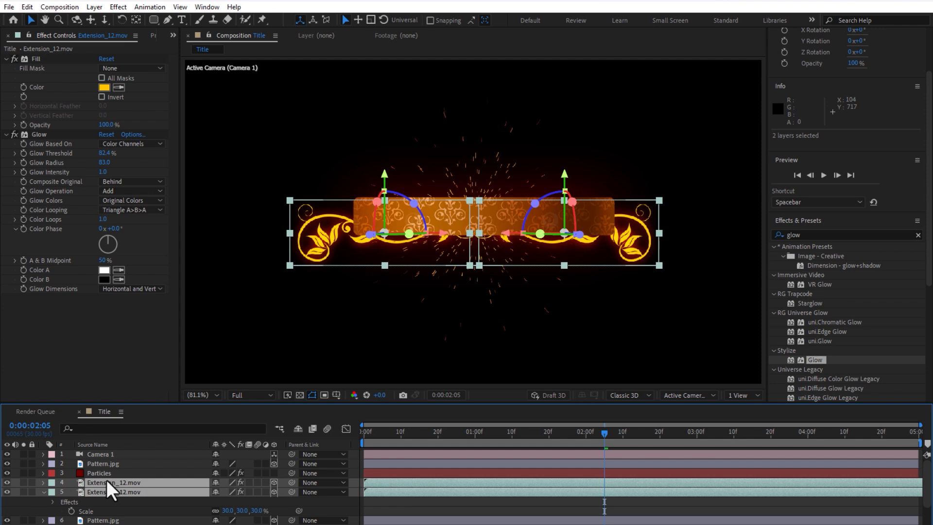
Step: Duplicate both ornaments, flip the copies vertically, and move them up to frame the bar
{"action": "key", "text": "ctrl+d"}
{"action": "right_click", "coordinate": [640, 232]}
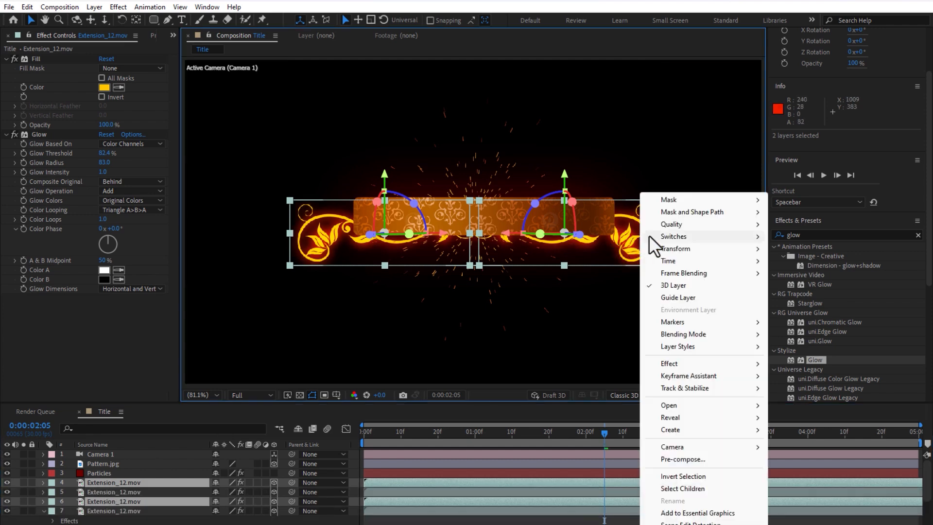
{"action": "mouse_move", "coordinate": [666, 250]}
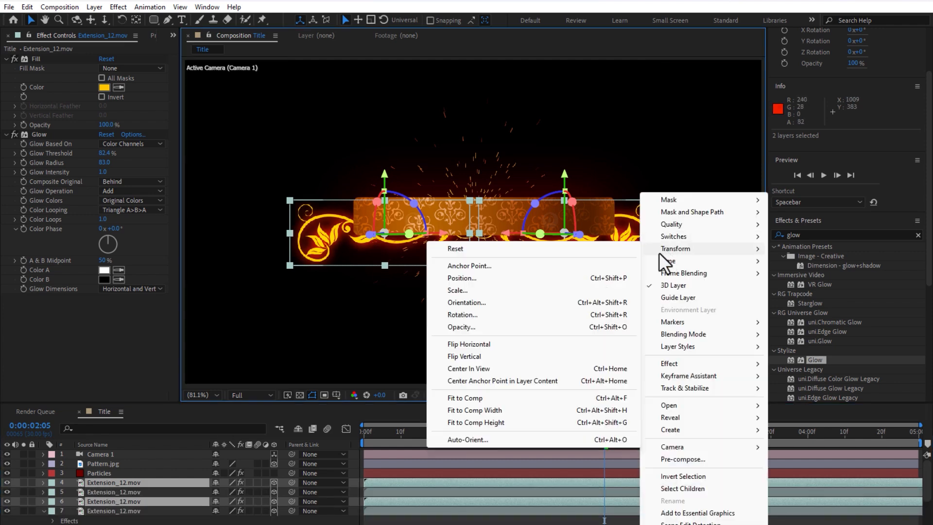
{"action": "left_click", "coordinate": [478, 357]}
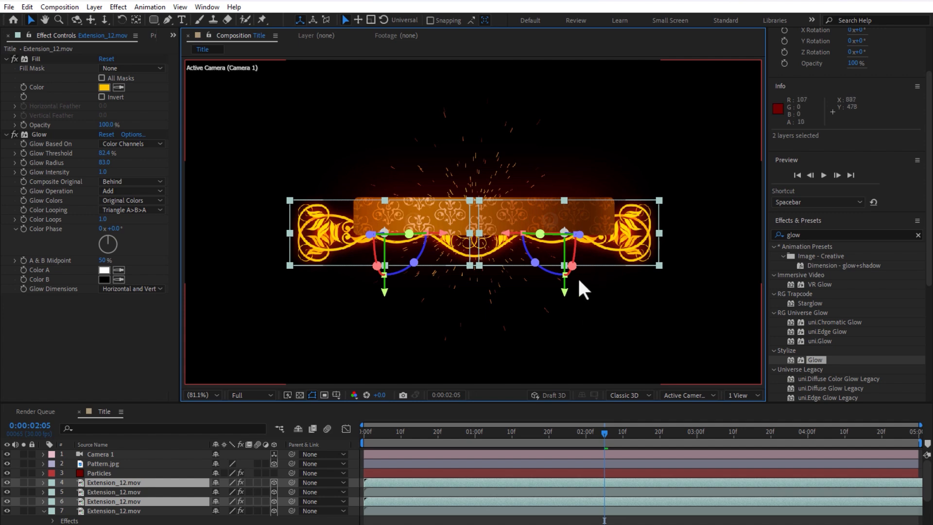
{"action": "left_click_drag", "start_coordinate": [565, 292], "coordinate": [565, 256]}
Step: Deselect the ornament layers and switch to the Type tool
{"action": "left_click", "coordinate": [355, 477]}
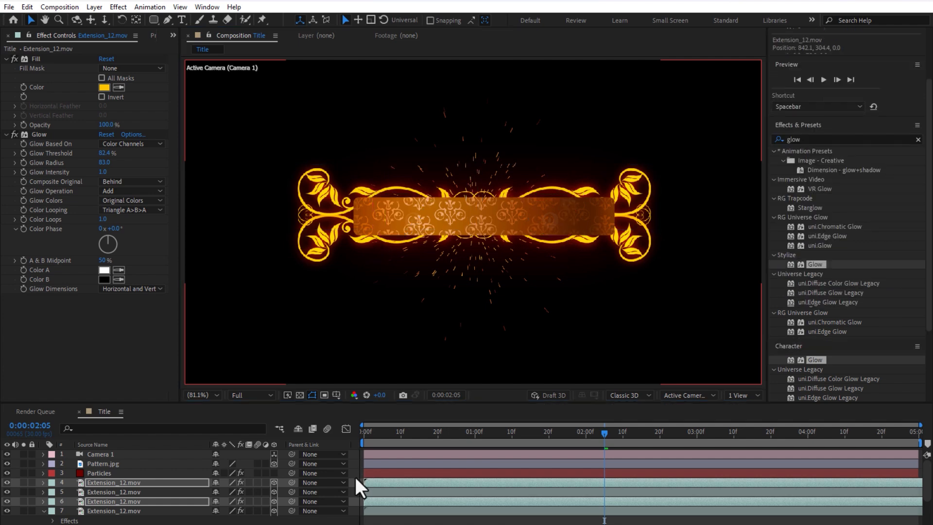
{"action": "key", "text": "ctrl+t"}
{"action": "left_click", "coordinate": [181, 22]}
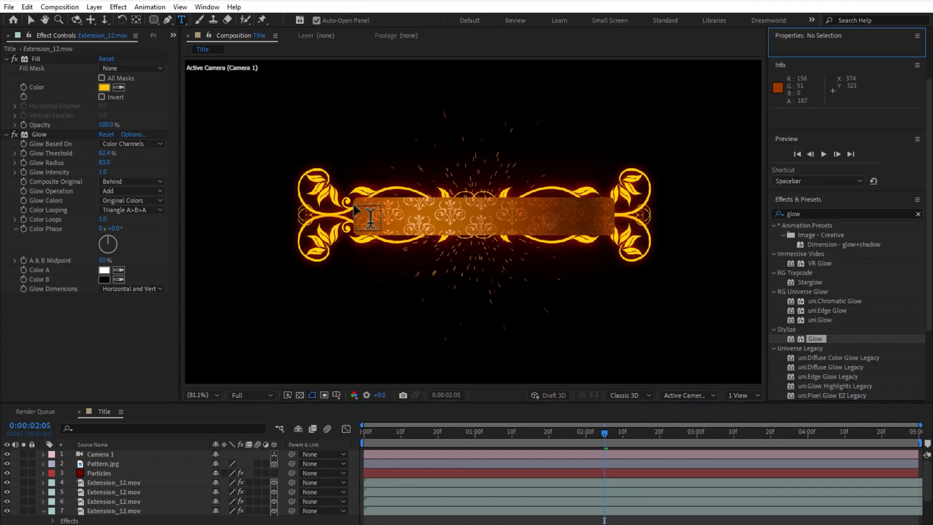
Step: Type the presenter's name in a text box over the orange bar and shift it right to centre it
{"action": "left_click_drag", "start_coordinate": [355, 200], "coordinate": [611, 234]}
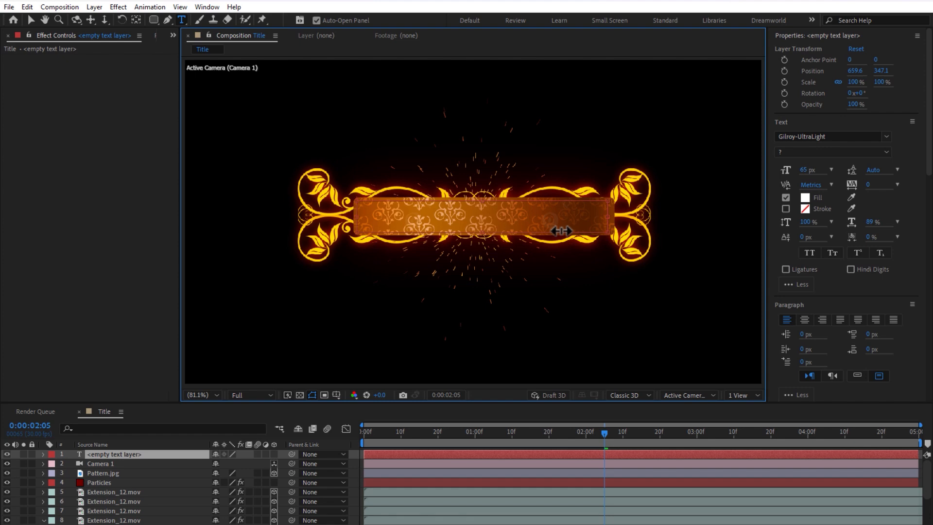
{"action": "type", "text": "KHALIL"}
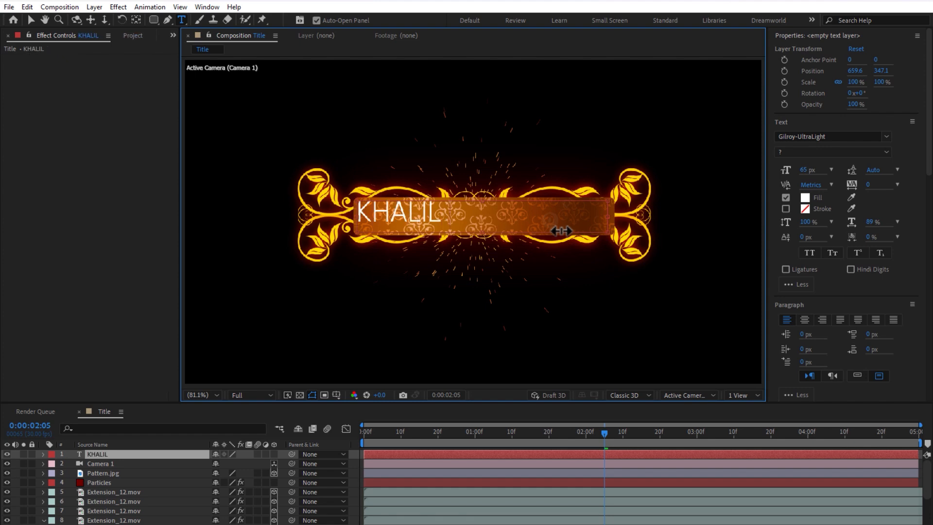
{"action": "type", "text": " SEDIQI"}
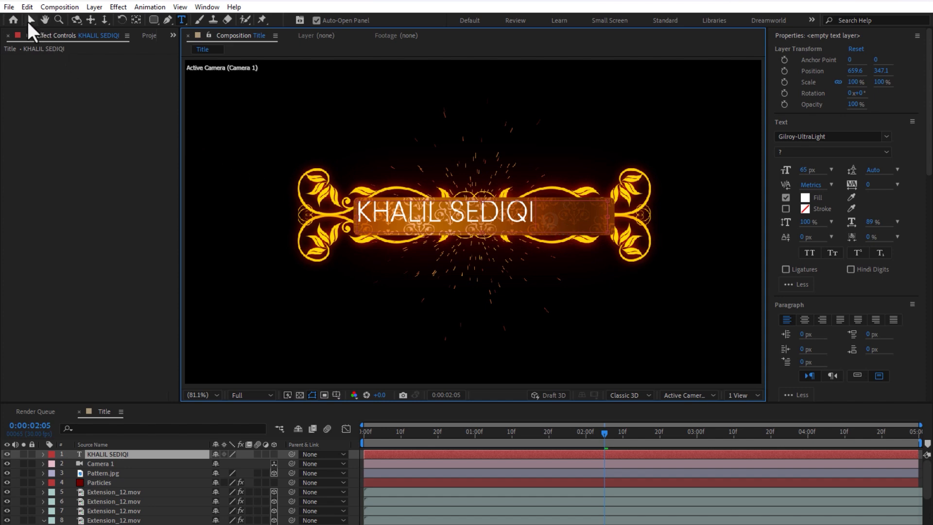
{"action": "left_click", "coordinate": [29, 21]}
{"action": "left_click_drag", "start_coordinate": [475, 211], "coordinate": [506, 220]}
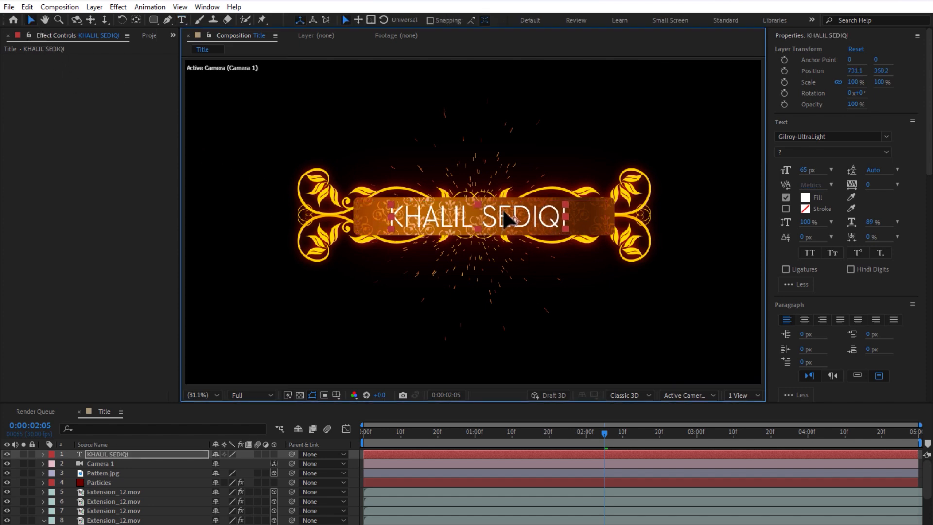
Step: Select the Extension_12.mov ornament's Fill and Glow effects for copying
{"action": "left_click", "coordinate": [133, 491]}
{"action": "left_click", "coordinate": [39, 59]}
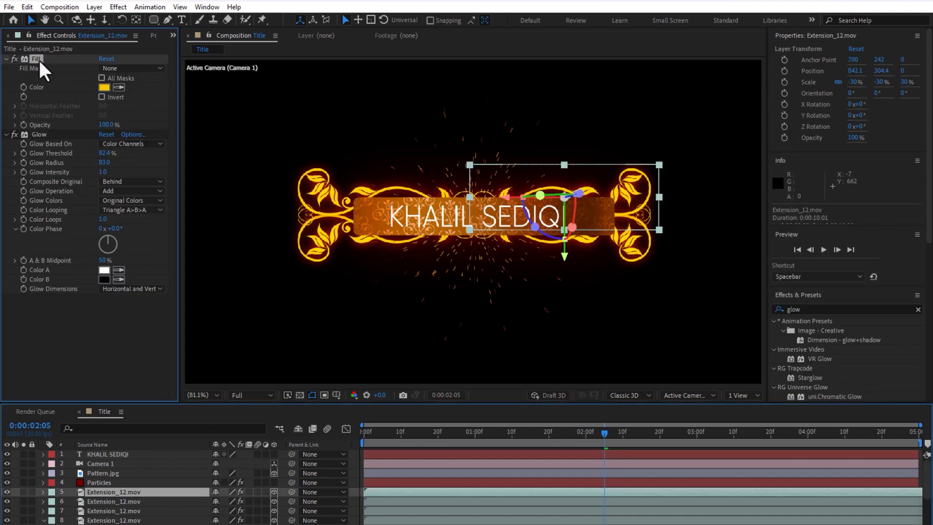
{"action": "left_click", "coordinate": [40, 134]}
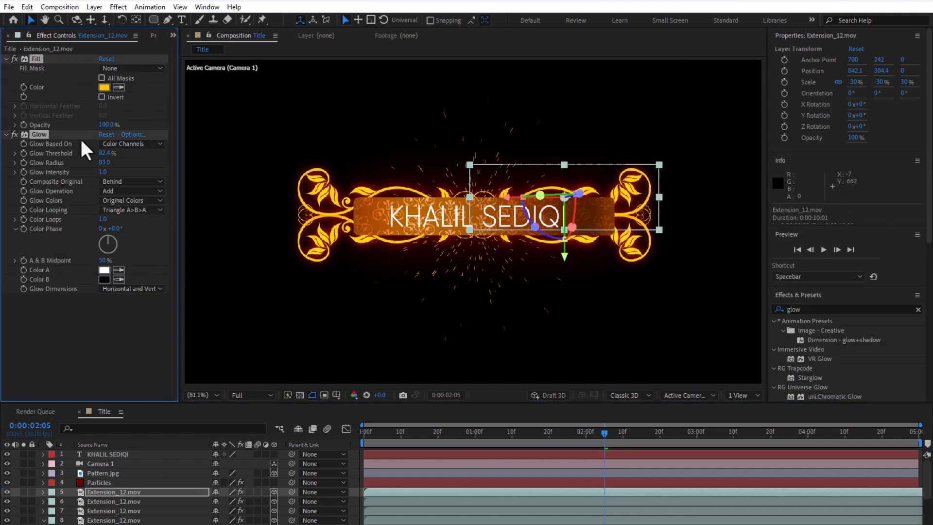
Step: Paste the Fill and Glow effects onto the title text and set its fill colour to white
{"action": "left_click", "coordinate": [117, 453]}
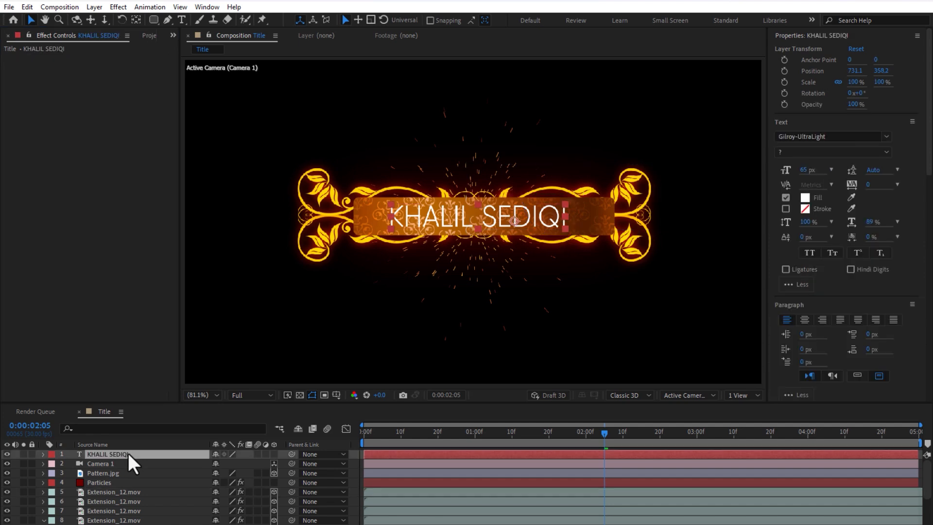
{"action": "key", "text": "ctrl+v"}
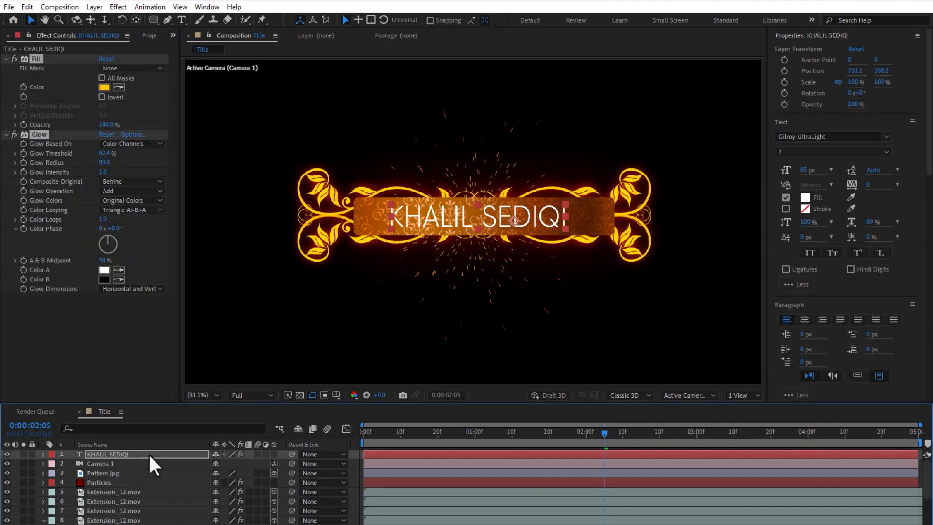
{"action": "left_click", "coordinate": [136, 330]}
{"action": "left_click", "coordinate": [104, 88]}
{"action": "left_click_drag", "start_coordinate": [424, 389], "coordinate": [362, 321]}
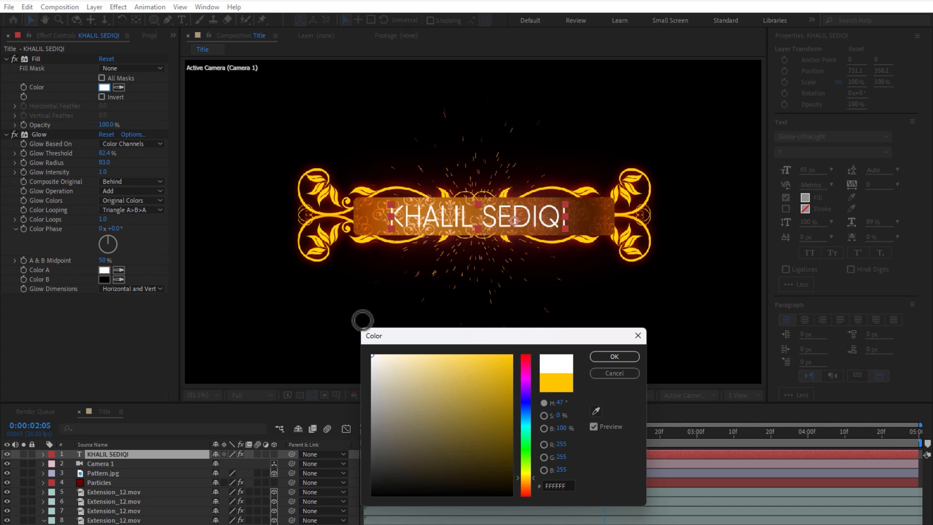
{"action": "left_click", "coordinate": [631, 357]}
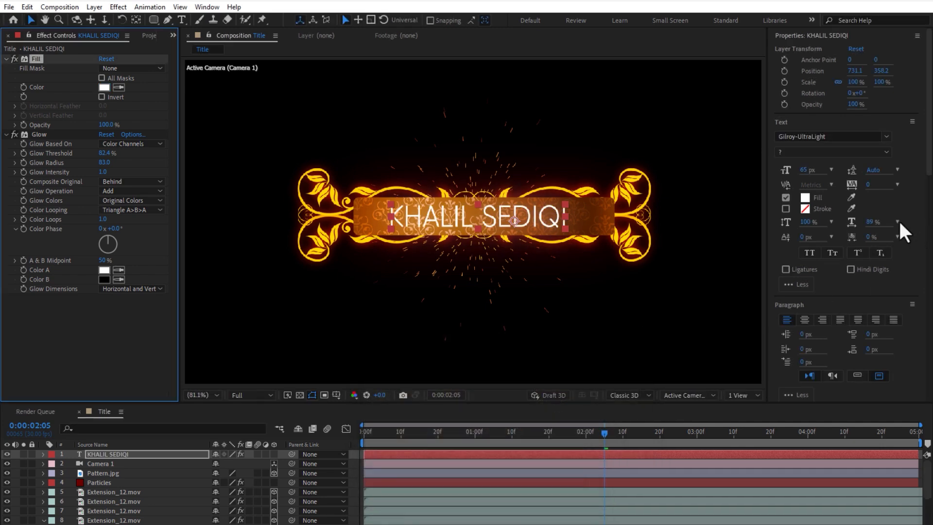
Step: Try title fonts: Humnst777 BlkCn BT, then Bodoni Bd BT in Bold Italic
{"action": "left_click", "coordinate": [888, 138]}
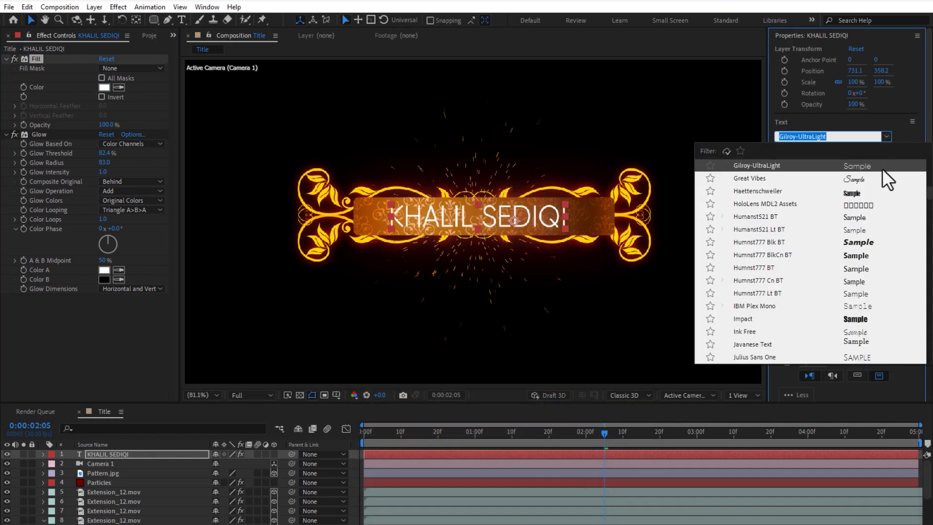
{"action": "left_click", "coordinate": [861, 256]}
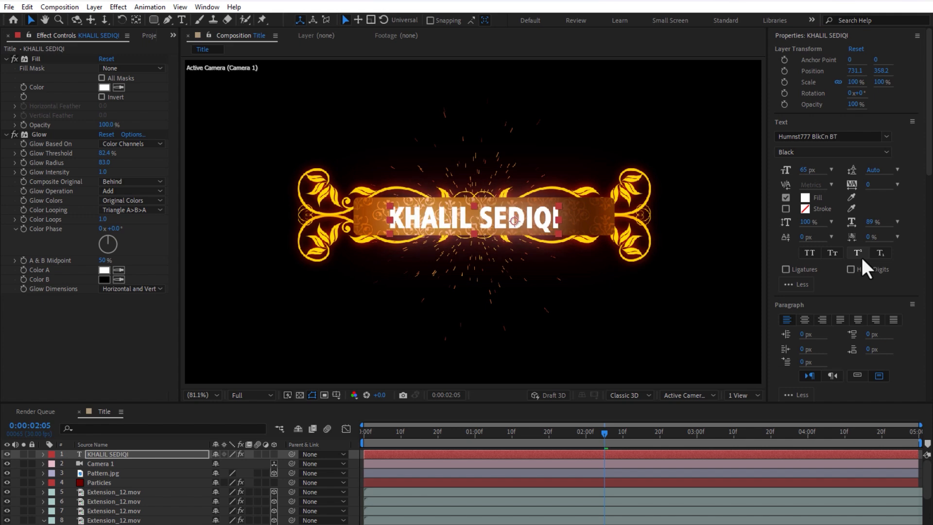
{"action": "left_click", "coordinate": [886, 136]}
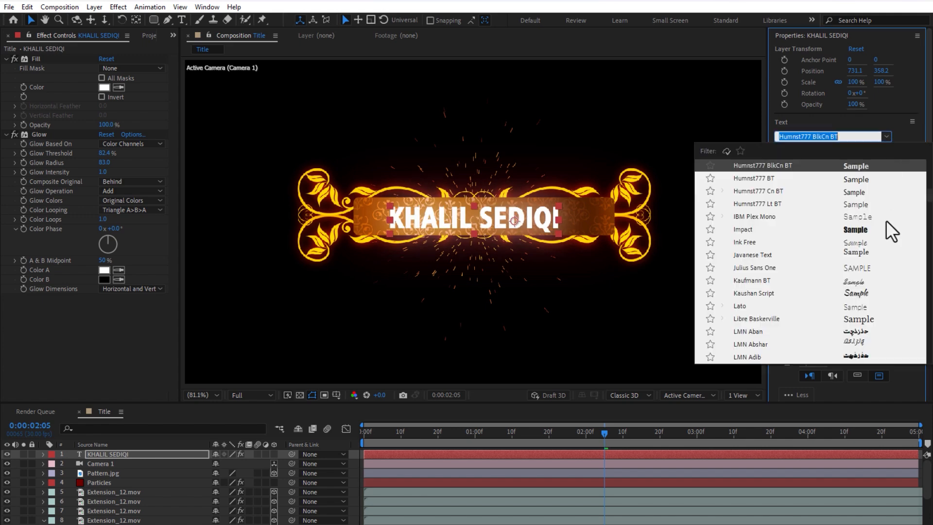
{"action": "scroll", "coordinate": [878, 252], "scroll_direction": "down", "scroll_amount": 6}
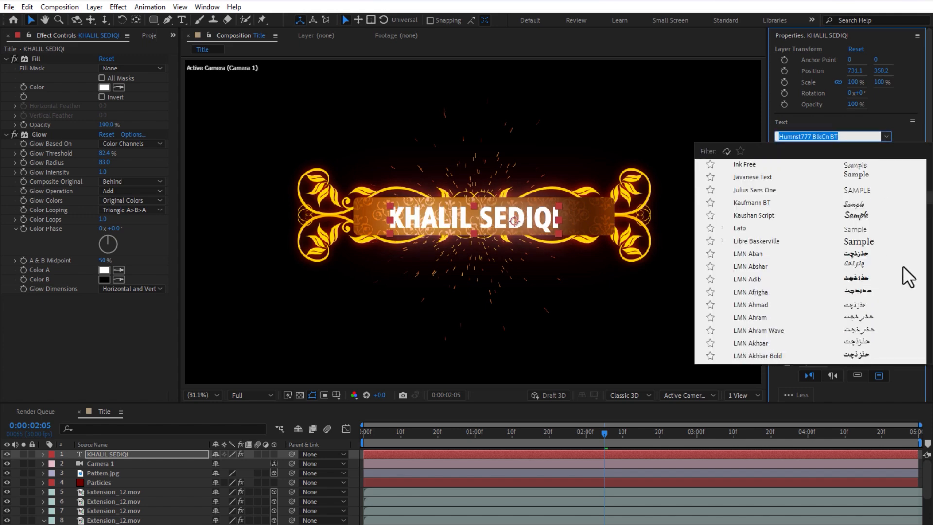
{"action": "left_click_drag", "start_coordinate": [930, 208], "coordinate": [931, 179]}
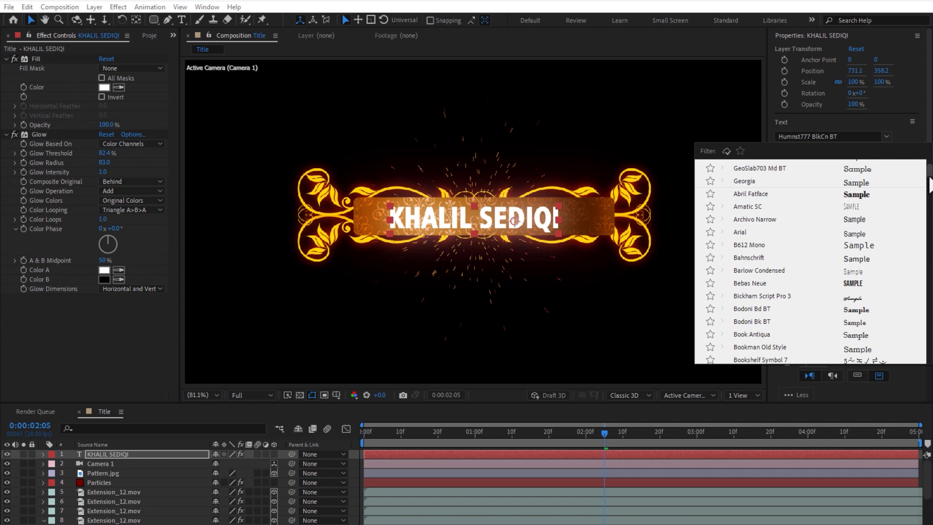
{"action": "left_click", "coordinate": [859, 310]}
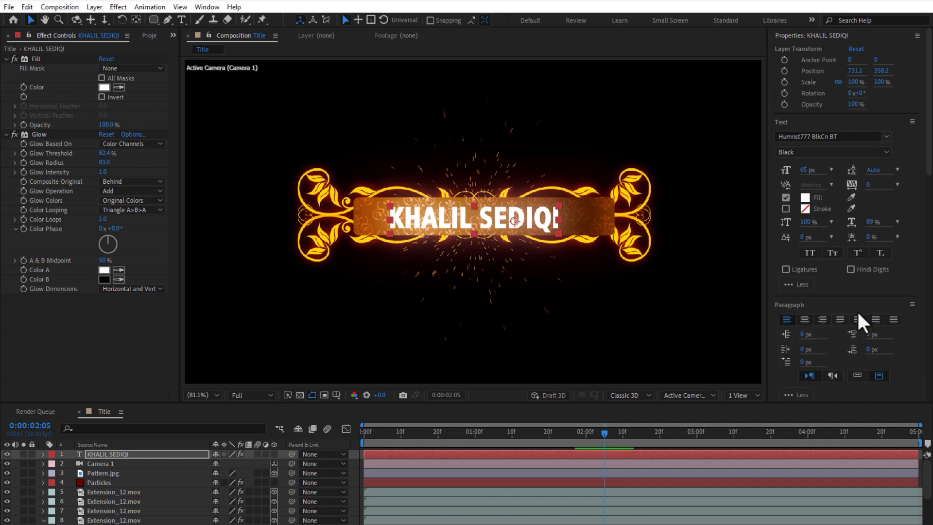
{"action": "left_click", "coordinate": [886, 136]}
{"action": "left_click", "coordinate": [859, 193]}
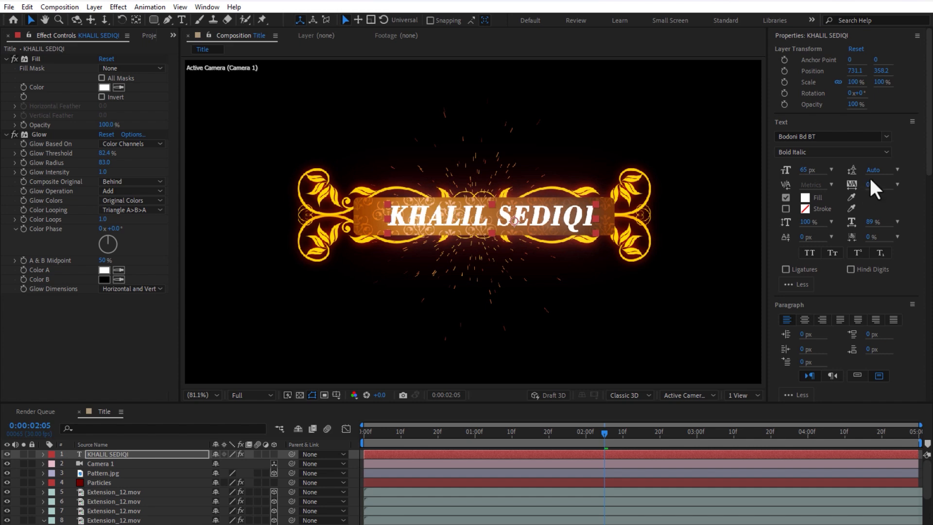
{"action": "left_click", "coordinate": [886, 136]}
Step: Set the title in Bookman Old Style, nudge it left, colour it pale cream FFF1B5, and make it 3D
{"action": "left_click", "coordinate": [856, 205]}
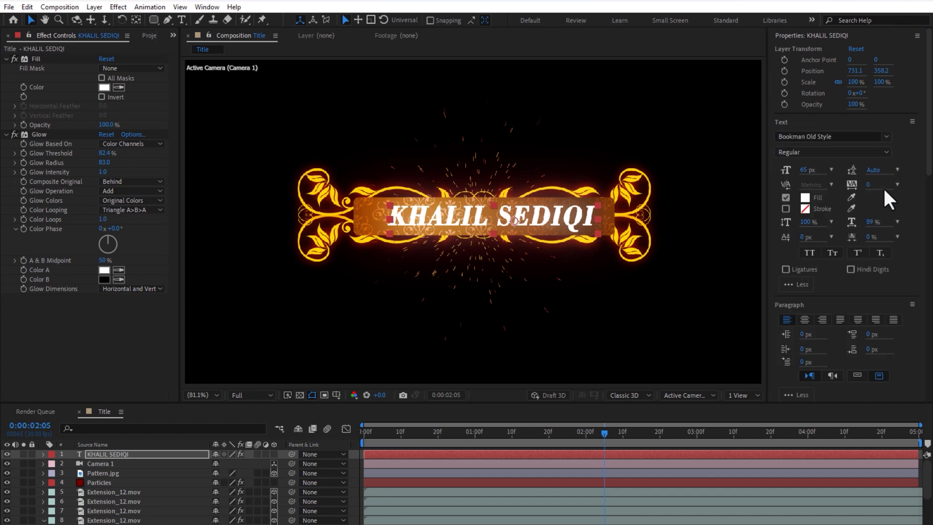
{"action": "left_click_drag", "start_coordinate": [551, 227], "coordinate": [544, 225]}
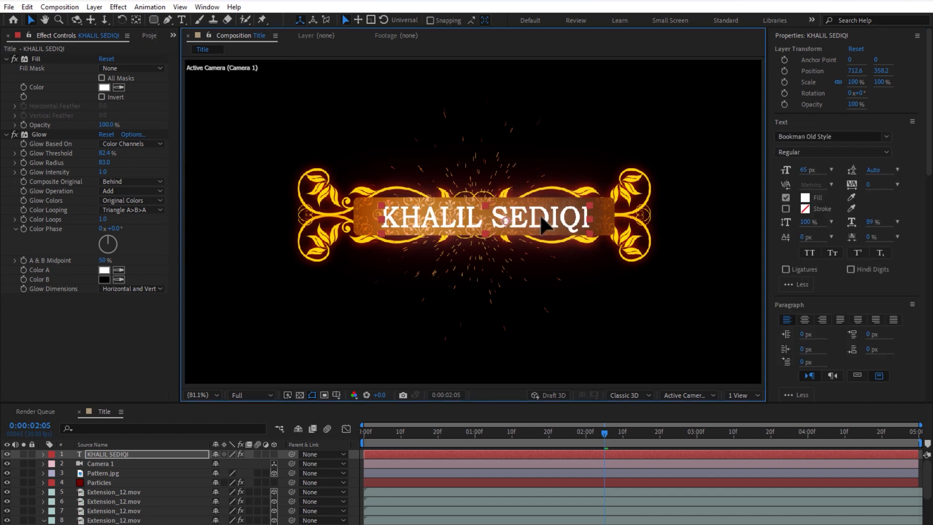
{"action": "left_click", "coordinate": [119, 87]}
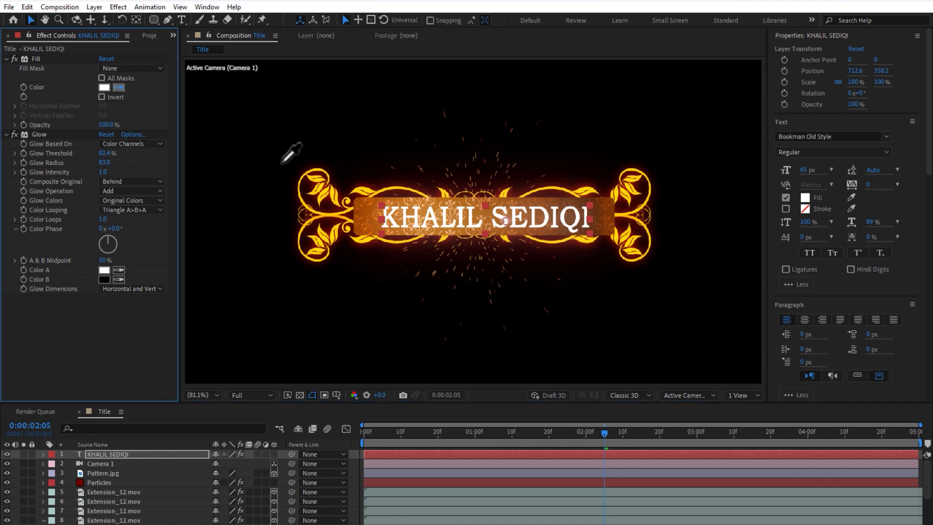
{"action": "left_click", "coordinate": [308, 177]}
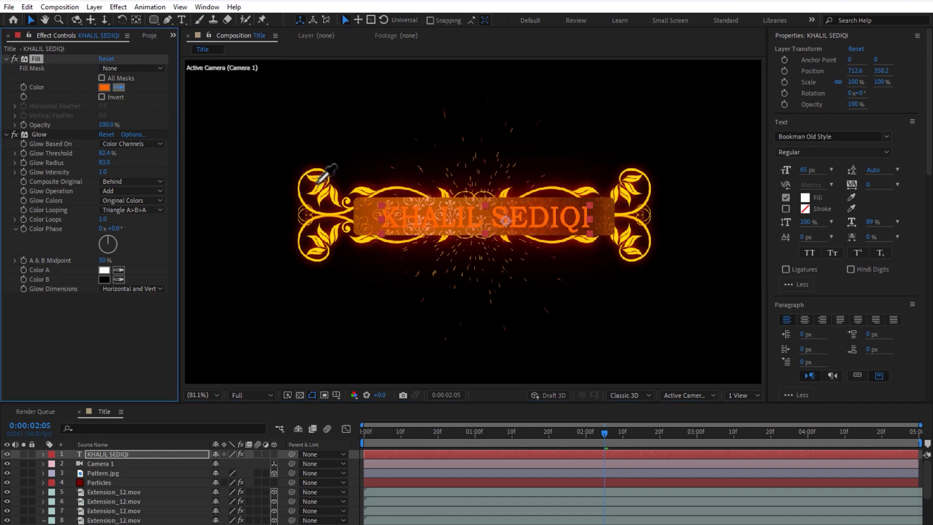
{"action": "left_click", "coordinate": [313, 175]}
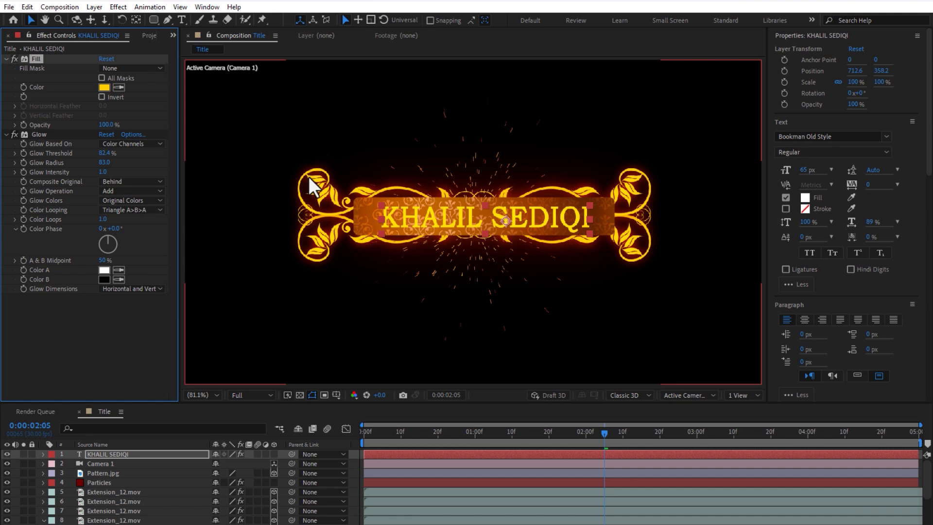
{"action": "left_click", "coordinate": [104, 88]}
{"action": "left_click_drag", "start_coordinate": [496, 387], "coordinate": [413, 331]}
{"action": "left_click", "coordinate": [606, 356]}
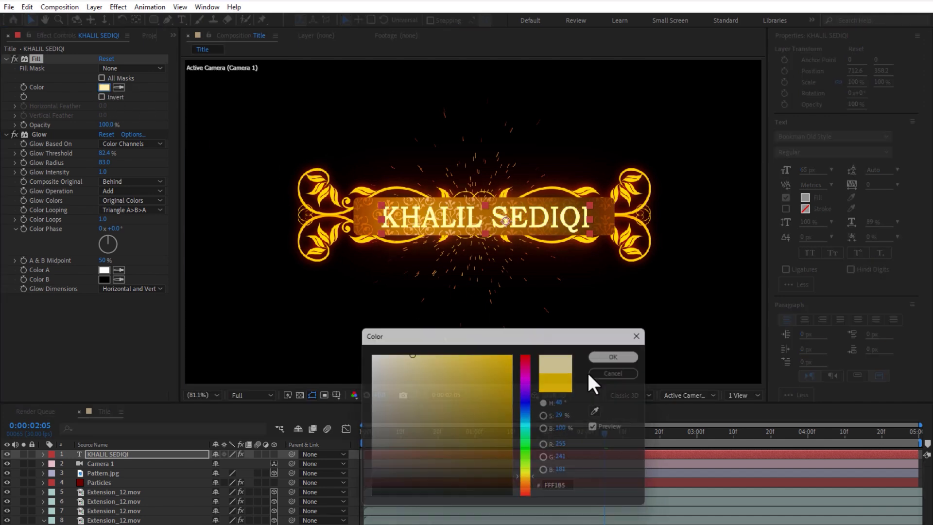
{"action": "left_click", "coordinate": [274, 454]}
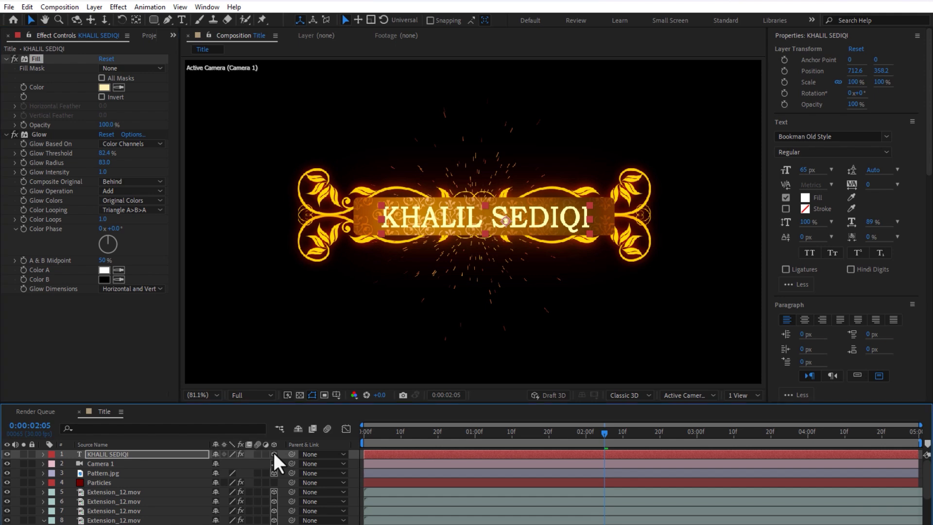
Step: Add a Null 1 layer and parent Camera 1 to it
{"action": "right_click", "coordinate": [350, 471]}
{"action": "mouse_move", "coordinate": [380, 330]}
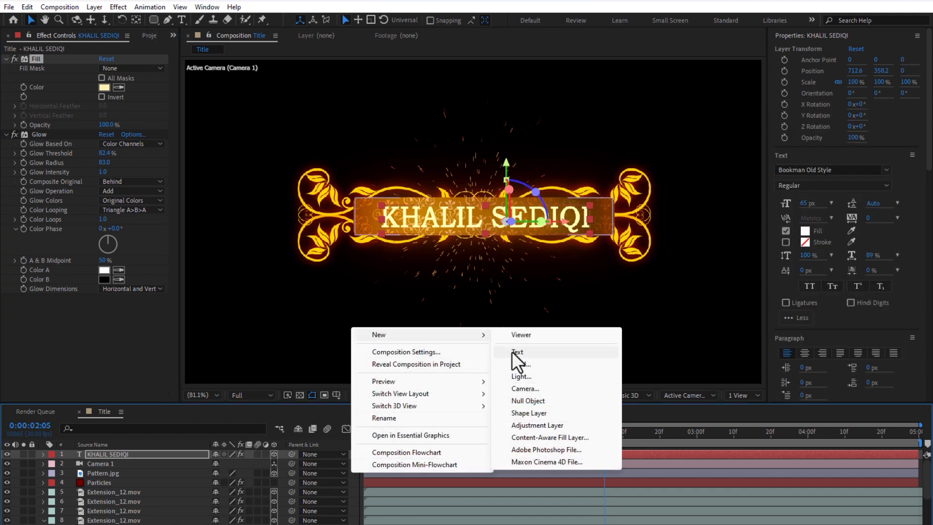
{"action": "left_click", "coordinate": [270, 460]}
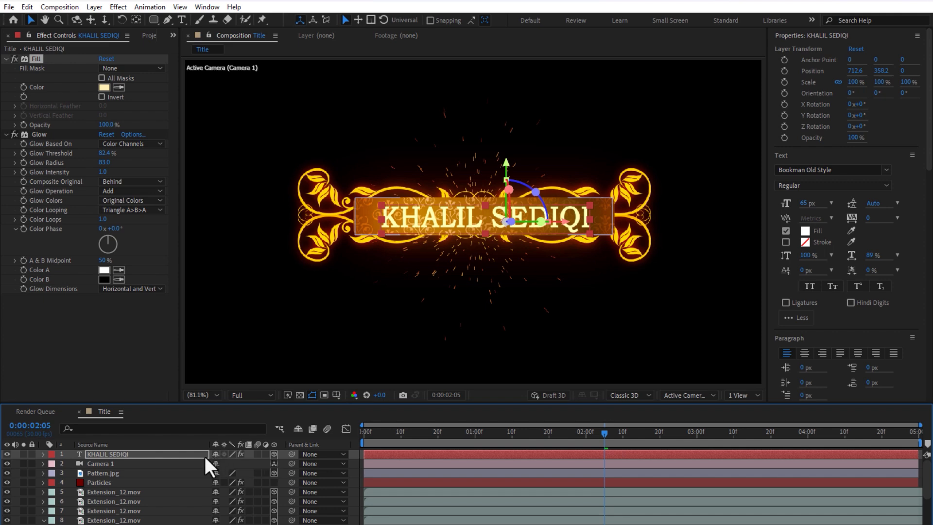
{"action": "key", "text": "ctrl+alt+shift+y"}
{"action": "left_click", "coordinate": [122, 471]}
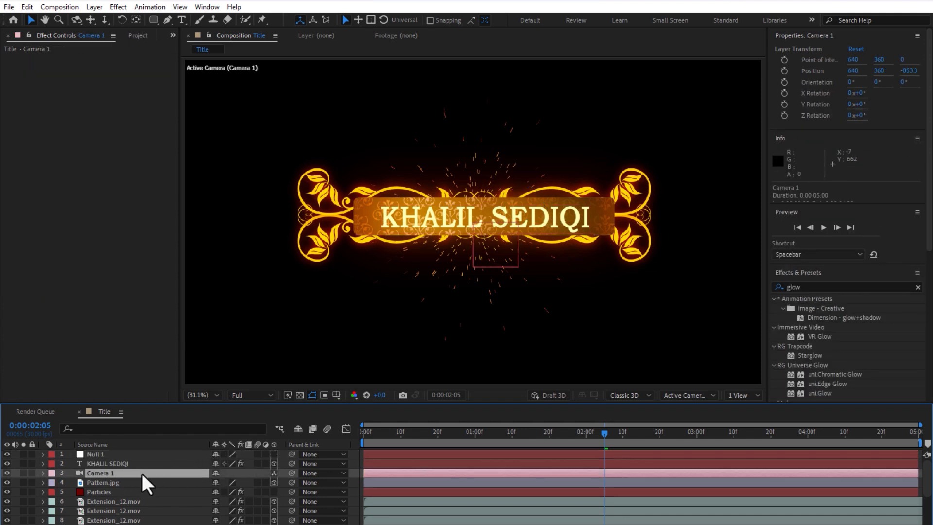
{"action": "left_click_drag", "start_coordinate": [291, 473], "coordinate": [100, 457]}
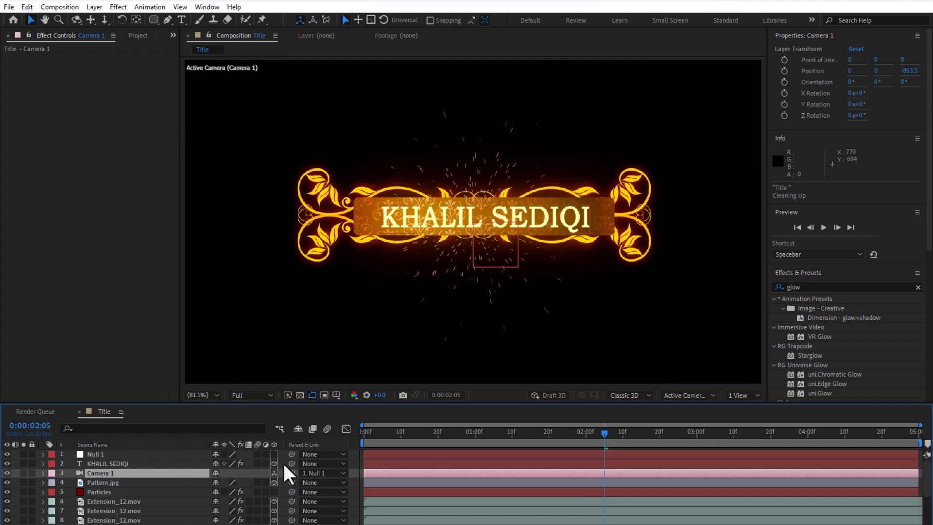
Step: Test-spin Null 1's Y Rotation, undo it, and select the title text layer
{"action": "left_click", "coordinate": [102, 455]}
{"action": "key", "text": "r"}
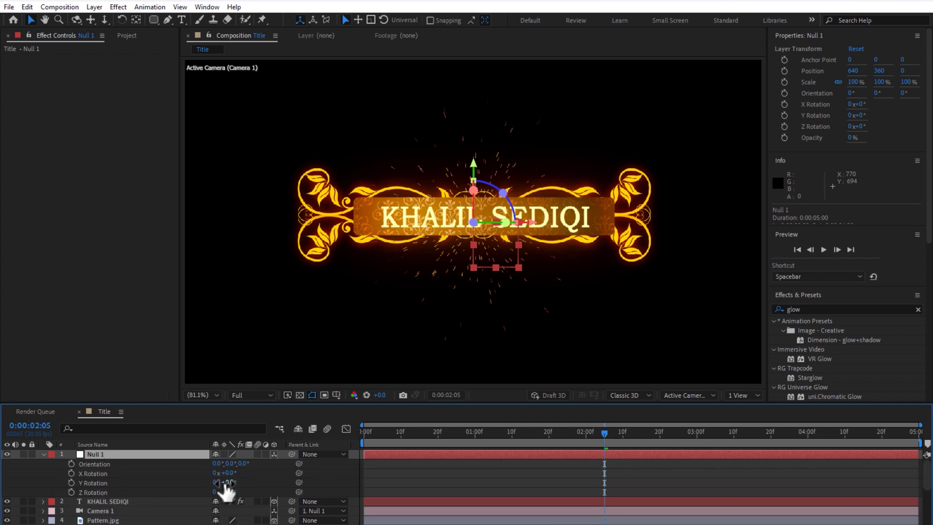
{"action": "left_click_drag", "start_coordinate": [225, 483], "coordinate": [322, 484]}
{"action": "key", "text": "ctrl+z"}
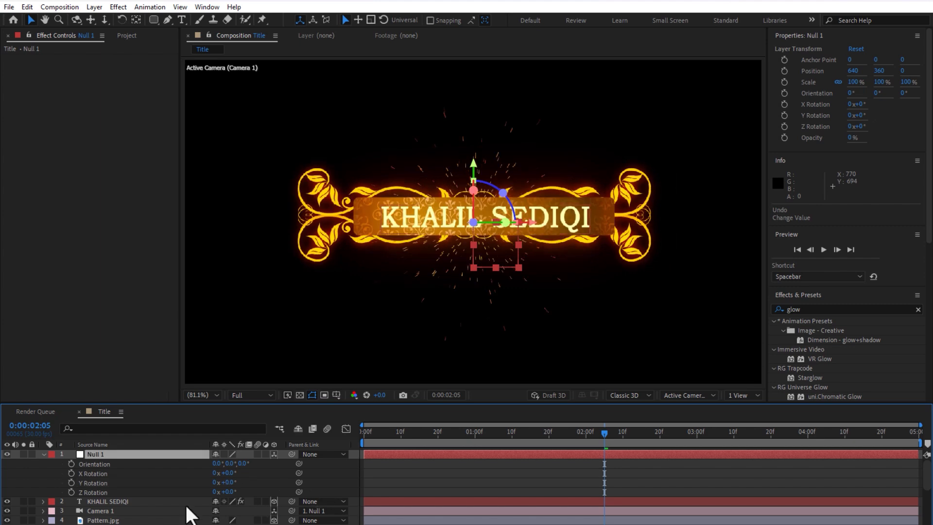
{"action": "left_click", "coordinate": [103, 500]}
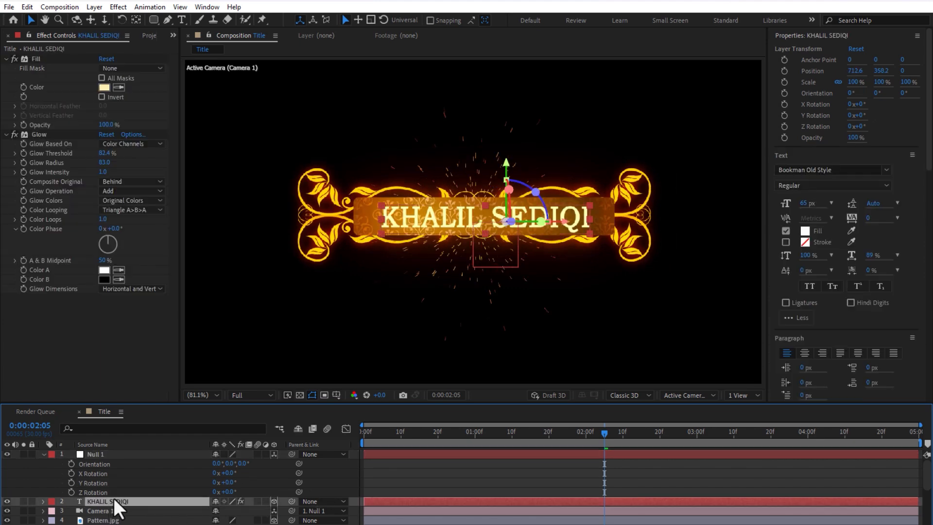
Step: Duplicate the title text and push the copy back along Z in Top view
{"action": "key", "text": "ctrl+d"}
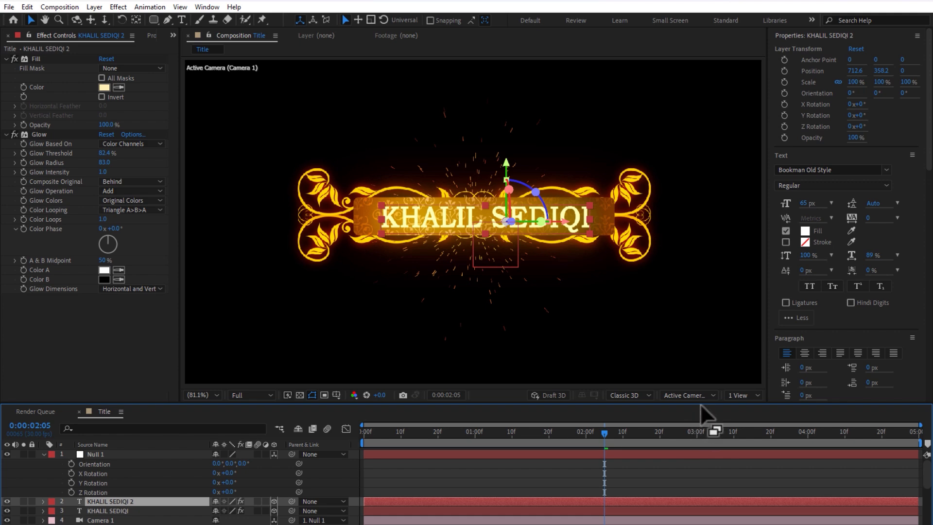
{"action": "left_click", "coordinate": [701, 398]}
{"action": "left_click", "coordinate": [697, 270]}
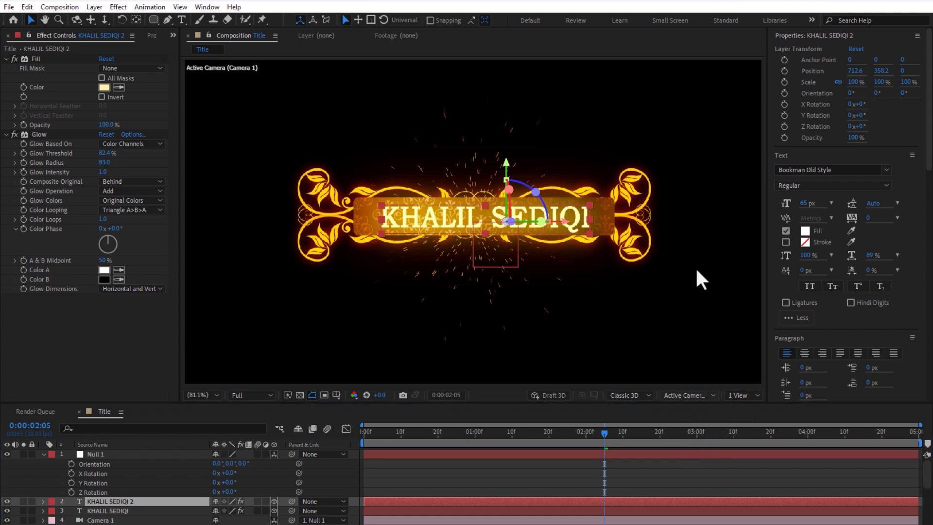
{"action": "left_click_drag", "start_coordinate": [506, 281], "coordinate": [503, 275]}
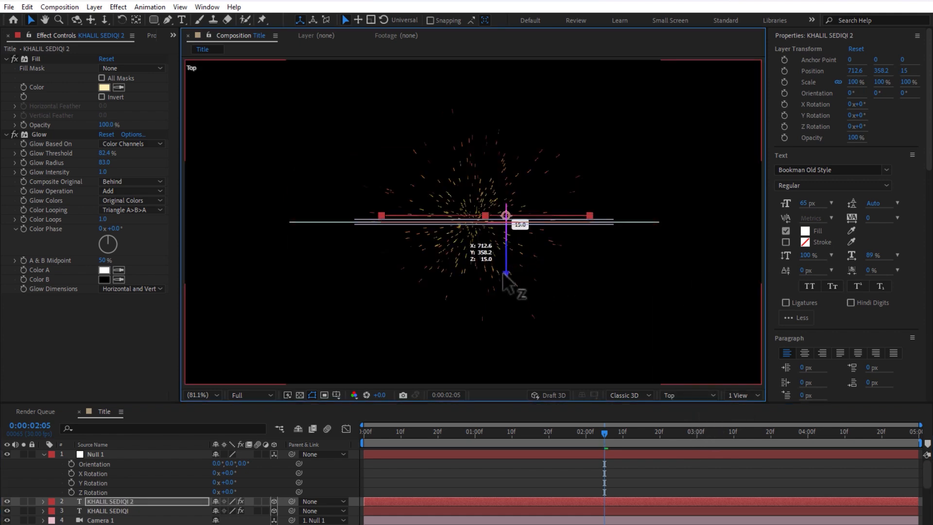
Step: Move the front title to Z −12 and return the viewer to Active Camera
{"action": "left_click", "coordinate": [132, 511]}
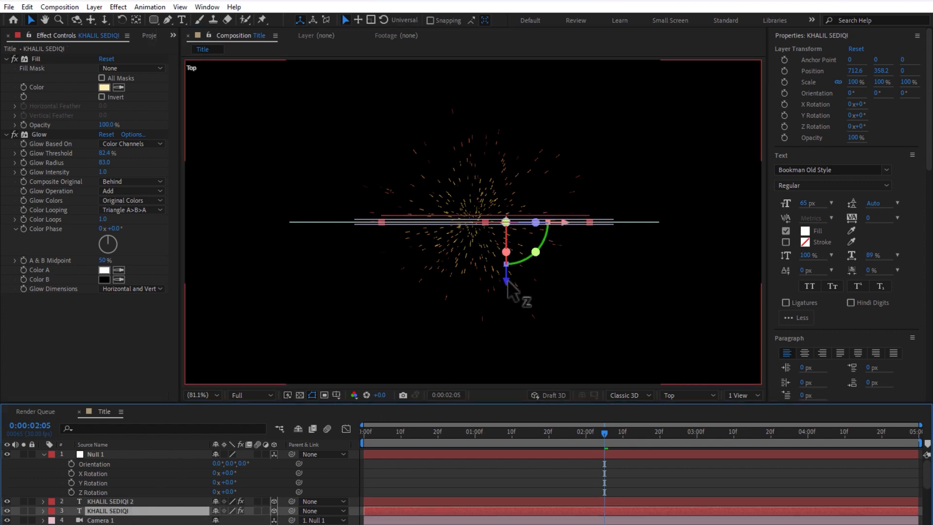
{"action": "left_click_drag", "start_coordinate": [508, 282], "coordinate": [514, 288]}
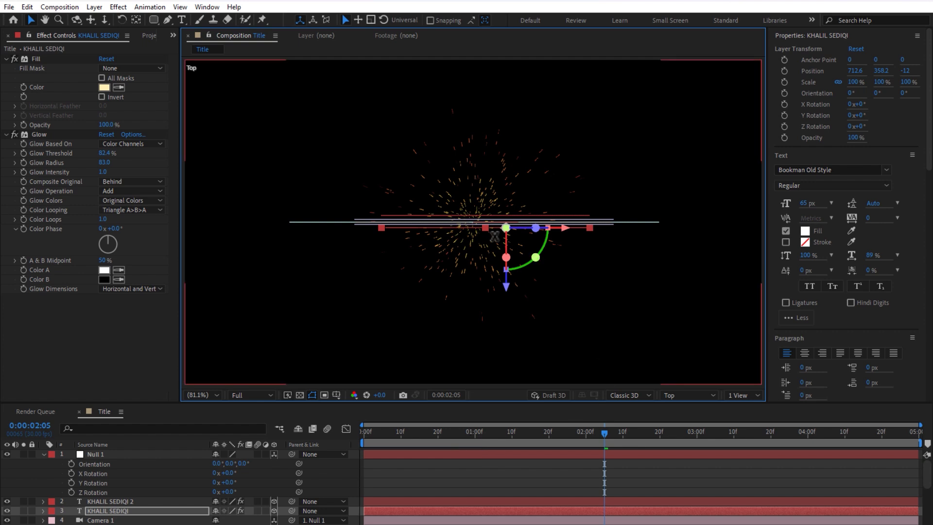
{"action": "left_click", "coordinate": [689, 394]}
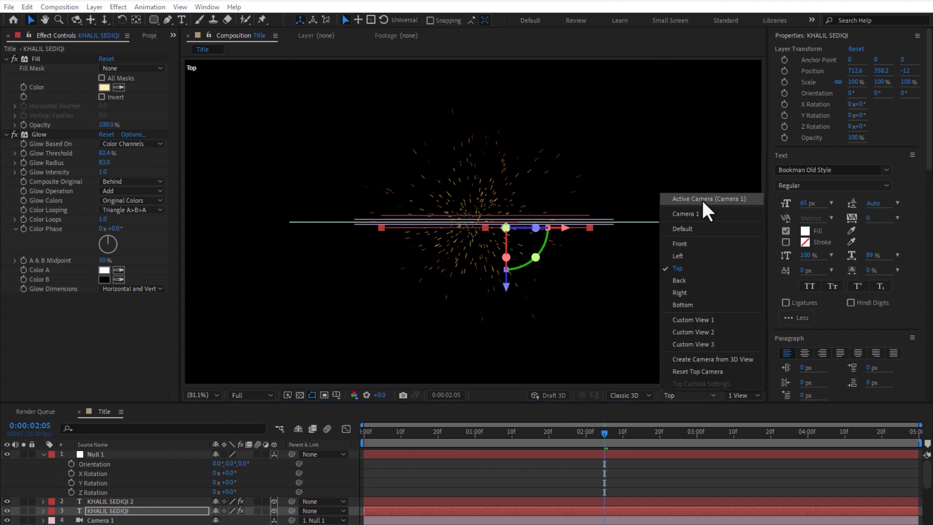
{"action": "left_click", "coordinate": [704, 198]}
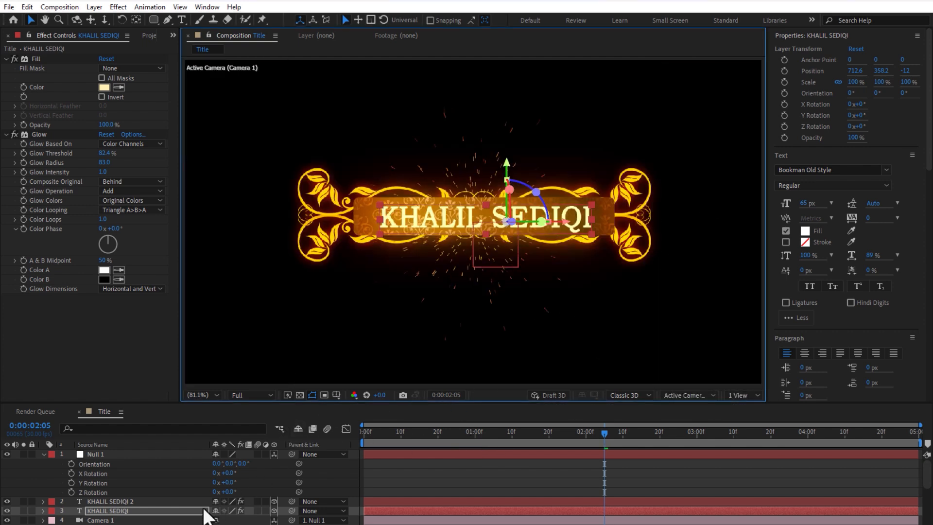
{"action": "left_click_drag", "start_coordinate": [532, 433], "coordinate": [512, 440]}
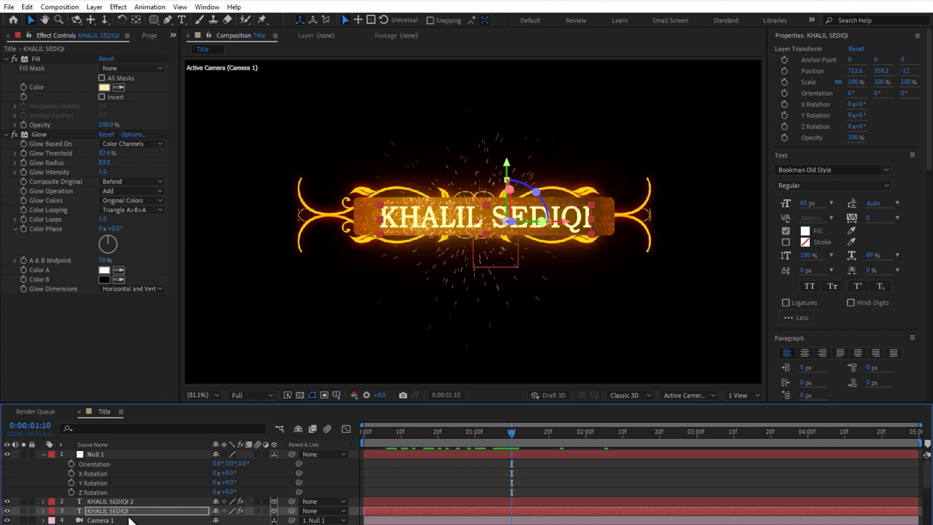
Step: Keyframe Null 1's Y Rotation at about 156° and move that key to 1:20
{"action": "left_click", "coordinate": [71, 481]}
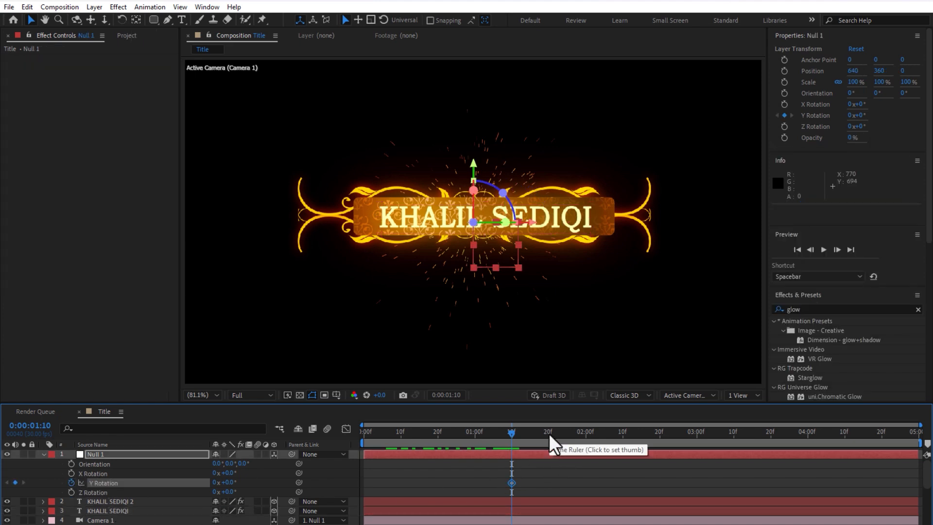
{"action": "left_click", "coordinate": [586, 433]}
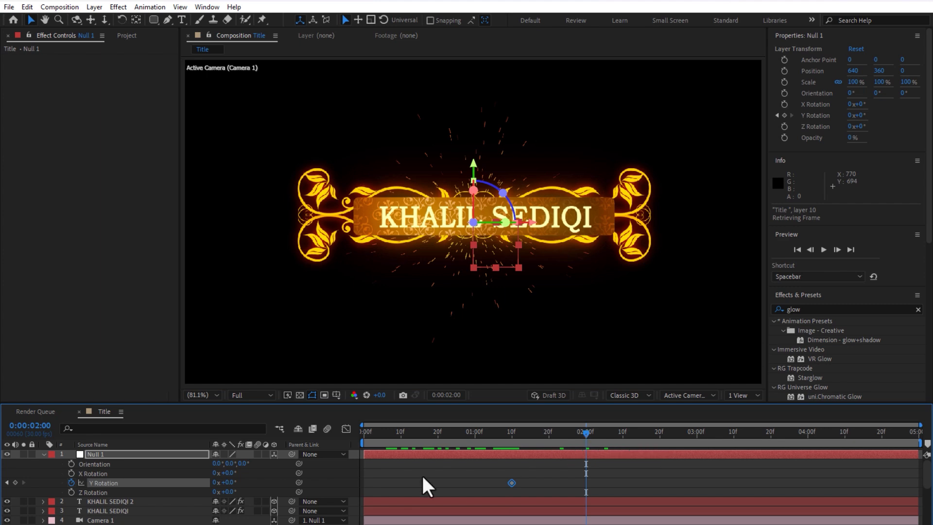
{"action": "left_click", "coordinate": [215, 483]}
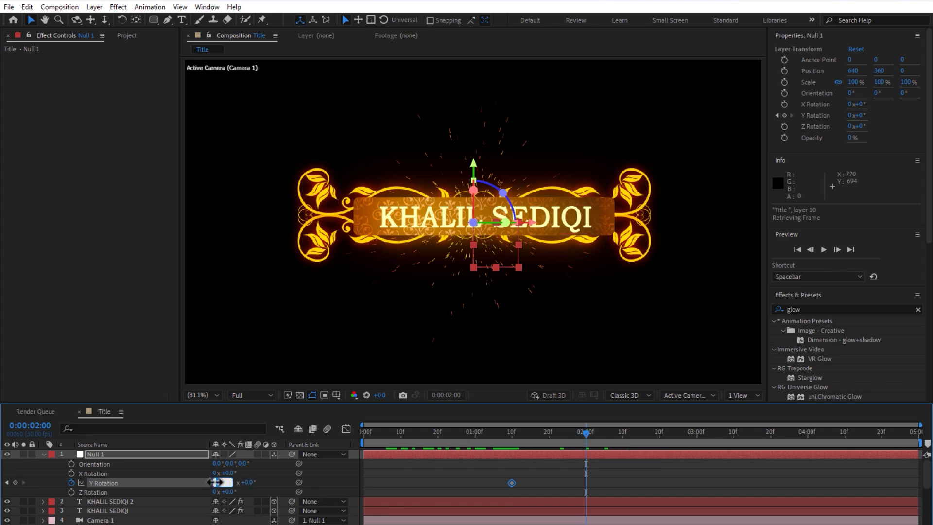
{"action": "left_click", "coordinate": [278, 492]}
{"action": "left_click_drag", "start_coordinate": [229, 483], "coordinate": [318, 485]}
{"action": "left_click_drag", "start_coordinate": [586, 483], "coordinate": [549, 483]}
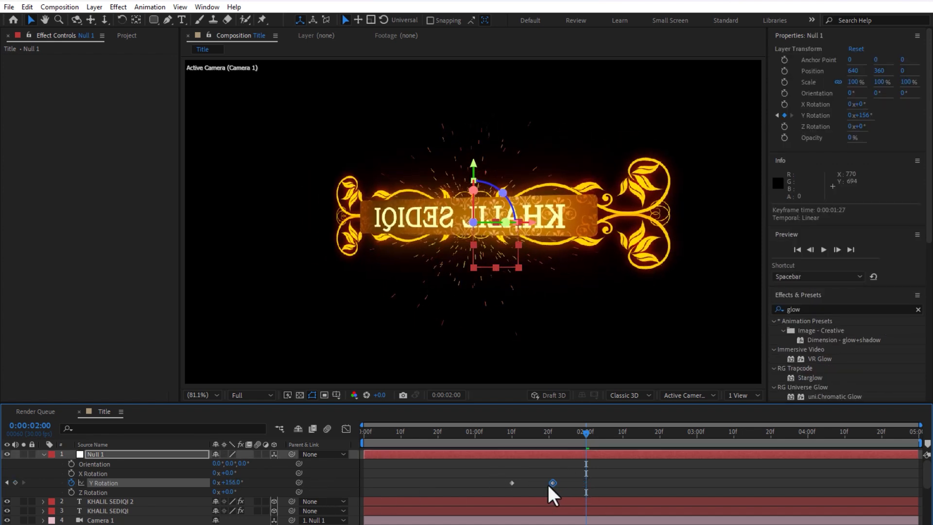
Step: Add a 188.9° Y Rotation keyframe at 3 seconds, then select the back-side title copy
{"action": "left_click", "coordinate": [696, 435]}
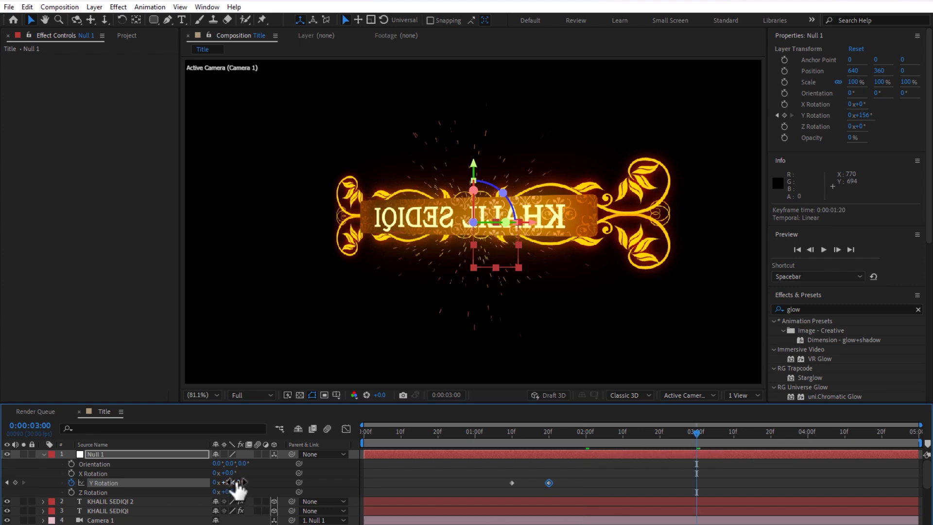
{"action": "left_click_drag", "start_coordinate": [237, 483], "coordinate": [406, 469]}
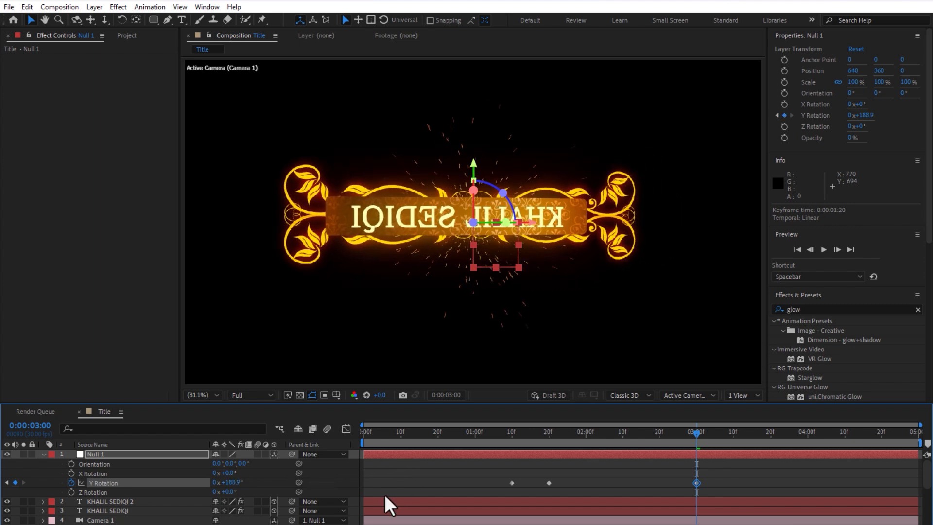
{"action": "left_click", "coordinate": [111, 501]}
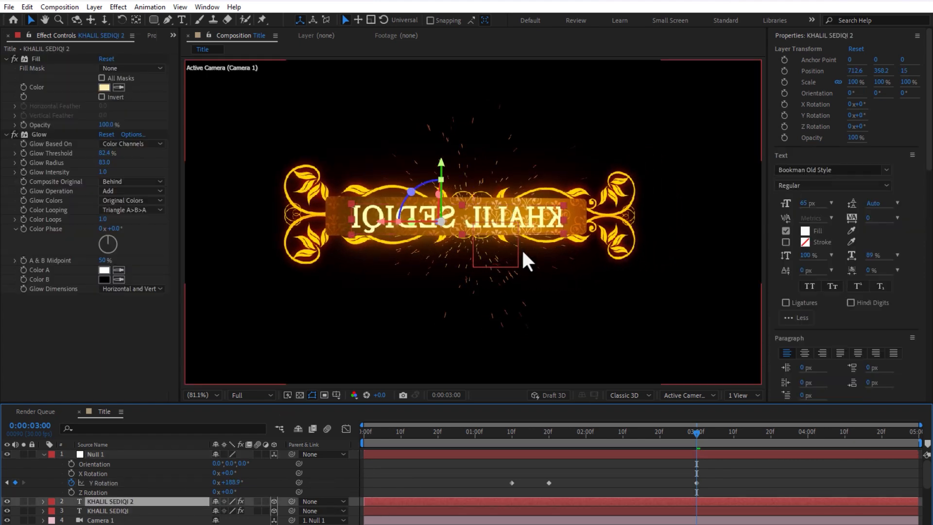
Step: Flip the back-side title copy horizontally to −100% X scale and move it back onto the bar
{"action": "right_click", "coordinate": [507, 216]}
{"action": "mouse_move", "coordinate": [544, 255]}
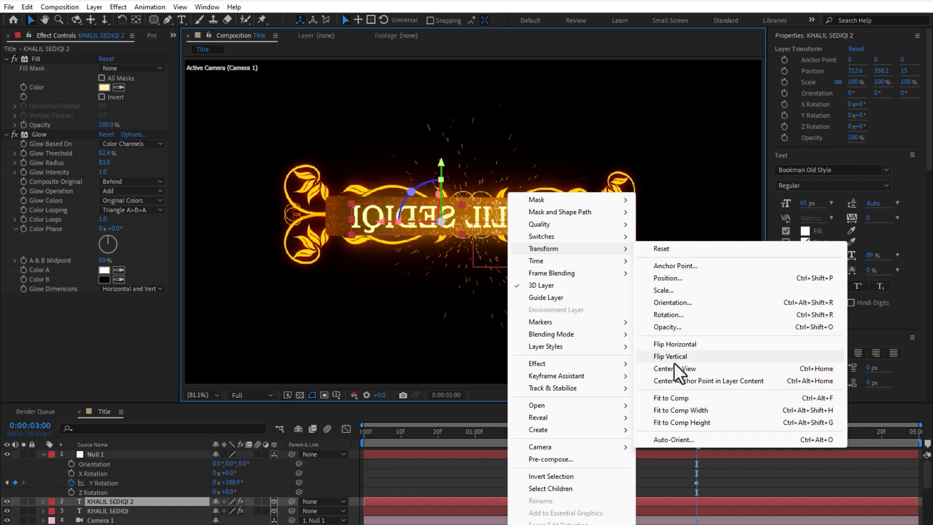
{"action": "left_click", "coordinate": [676, 359]}
{"action": "right_click", "coordinate": [530, 250]}
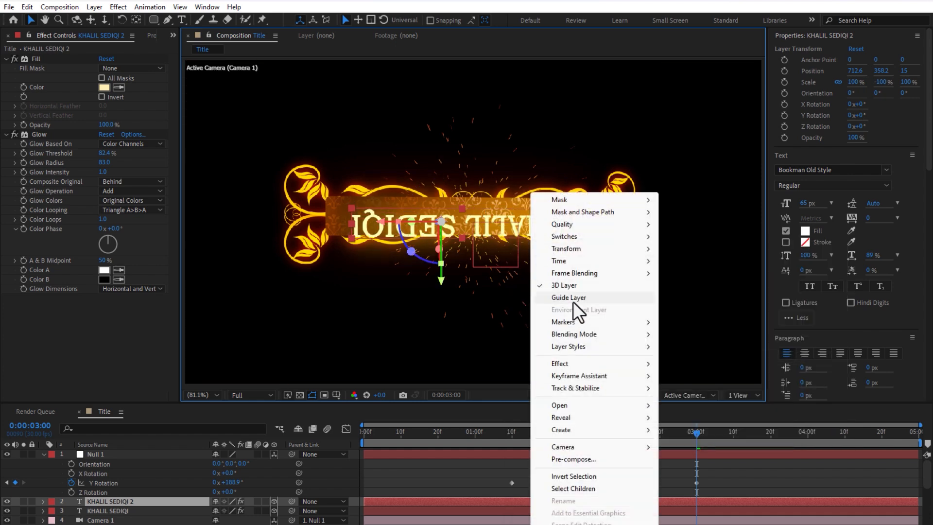
{"action": "mouse_move", "coordinate": [588, 248]}
{"action": "left_click", "coordinate": [711, 344]}
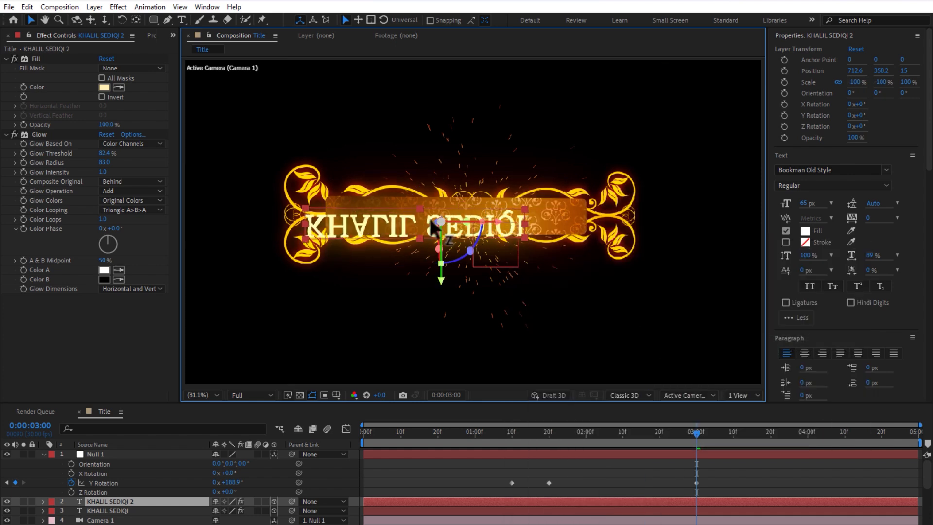
{"action": "right_click", "coordinate": [377, 227]}
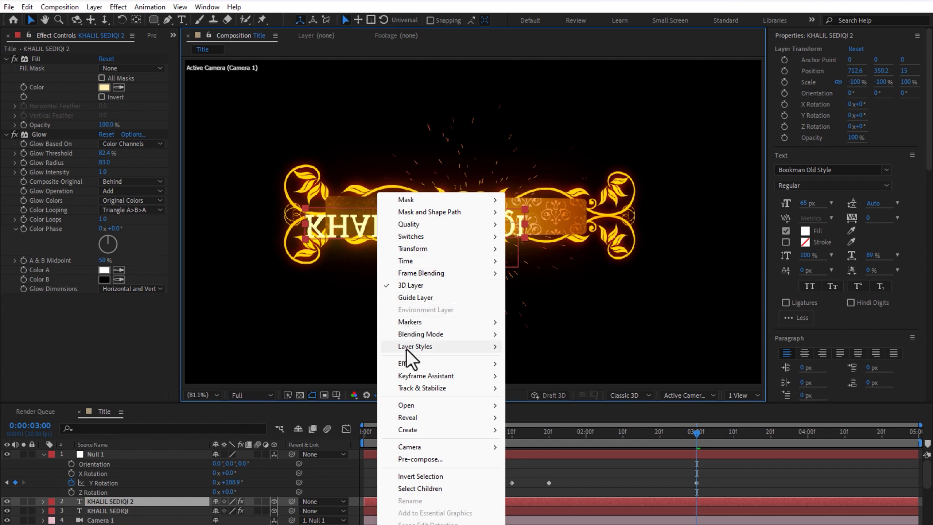
{"action": "mouse_move", "coordinate": [438, 249]}
{"action": "left_click", "coordinate": [567, 356]}
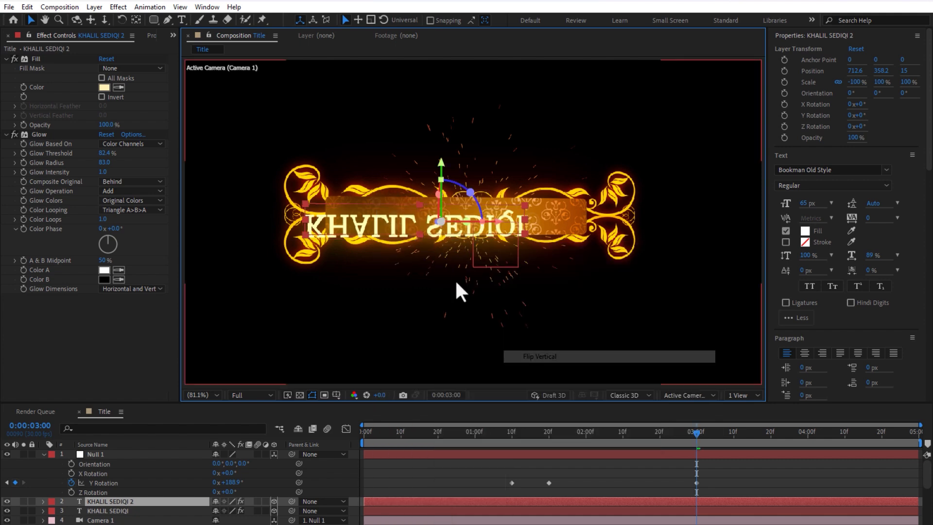
{"action": "left_click_drag", "start_coordinate": [427, 222], "coordinate": [431, 217]}
Step: Retype the back-side title as 'PRESENSTS', centre it at X 574.9, and return to the start
{"action": "key", "text": "ctrl+t"}
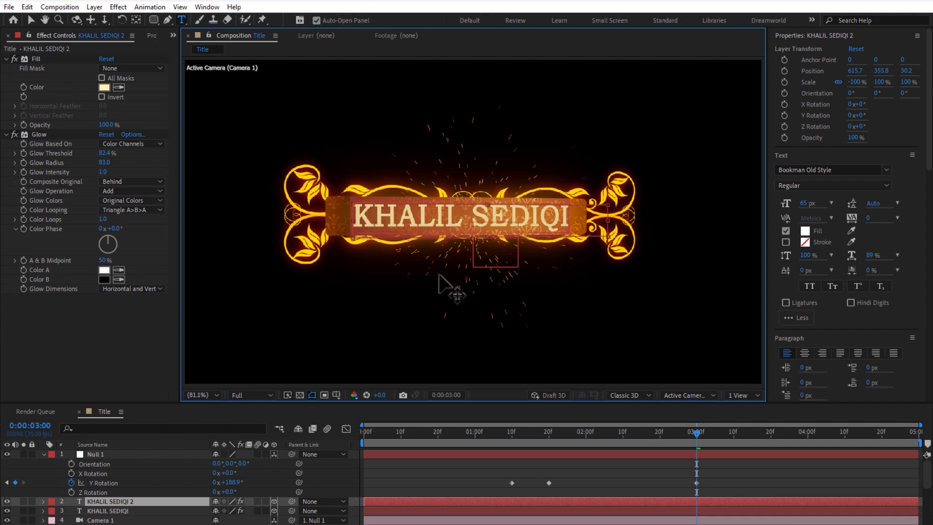
{"action": "type", "text": "PR"}
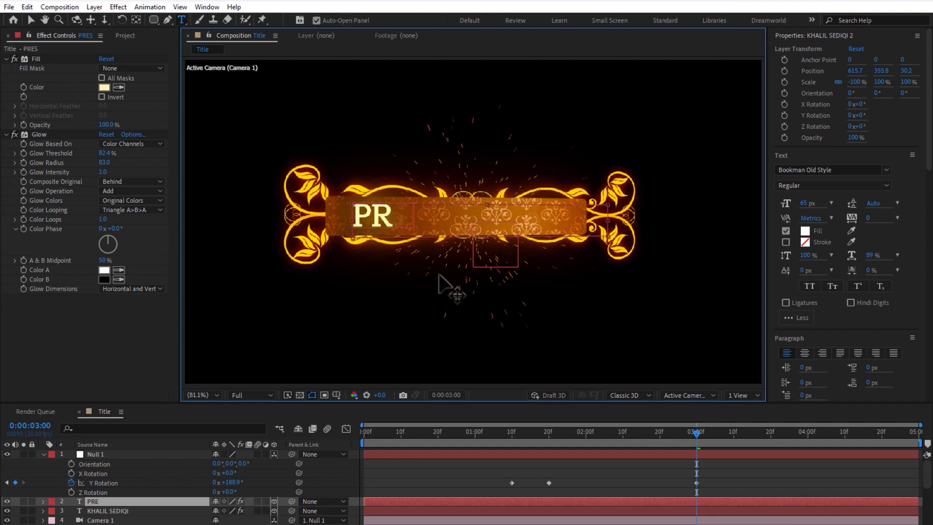
{"action": "type", "text": "ESEN"}
{"action": "key", "text": "BackSpace"}
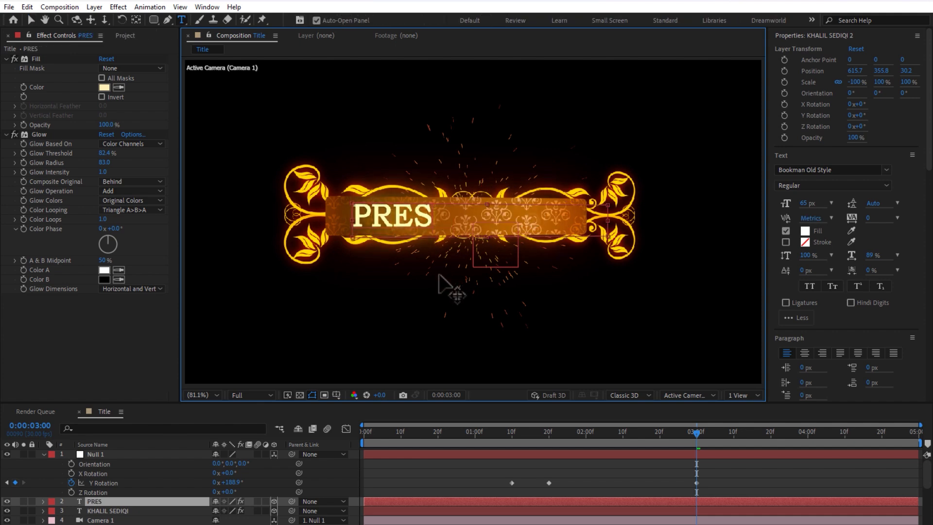
{"action": "type", "text": "ENSTS"}
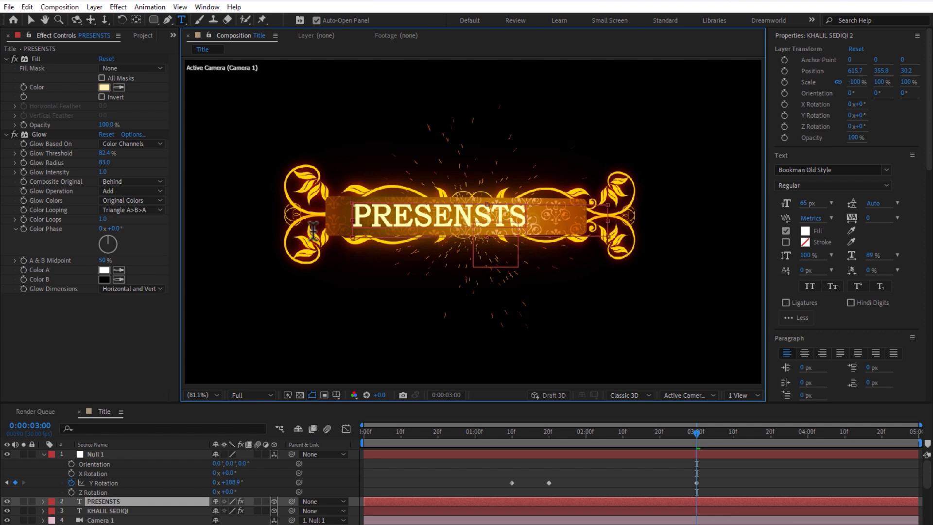
{"action": "key", "text": "Escape"}
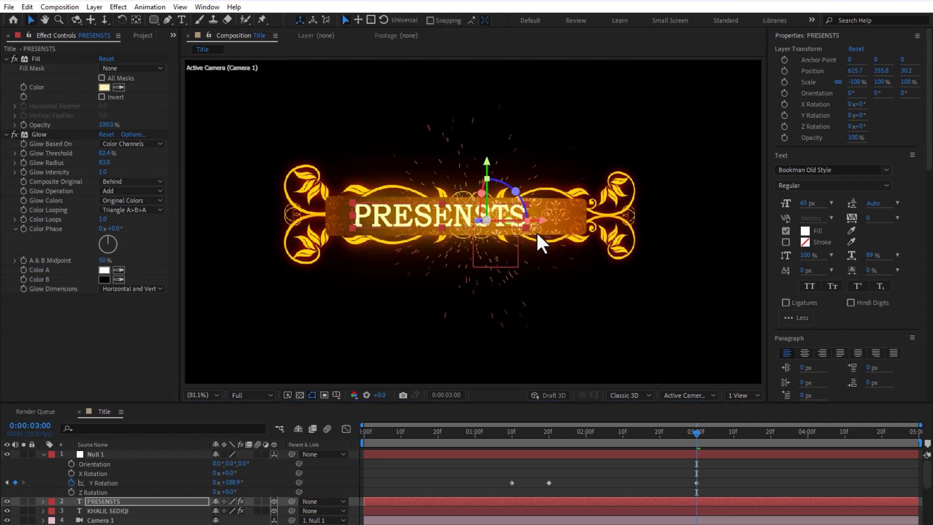
{"action": "left_click_drag", "start_coordinate": [544, 218], "coordinate": [564, 224]}
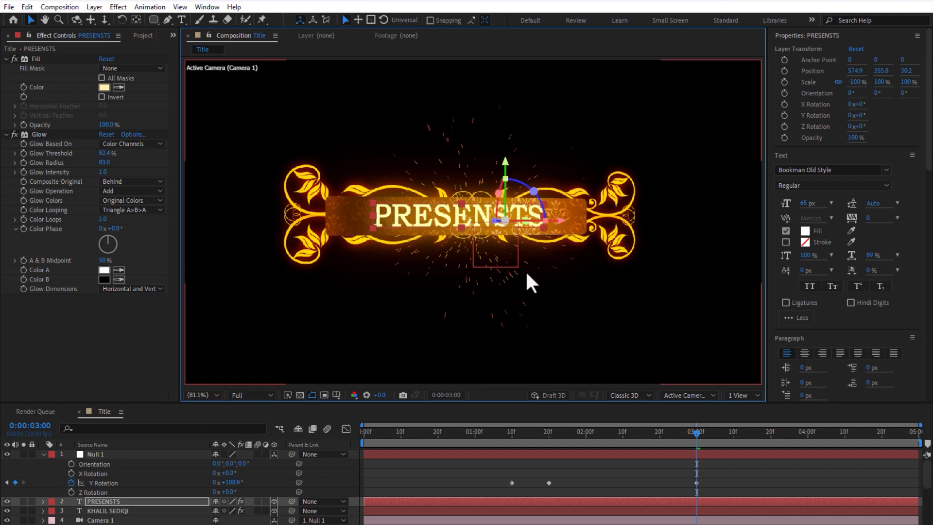
{"action": "key", "text": "Home"}
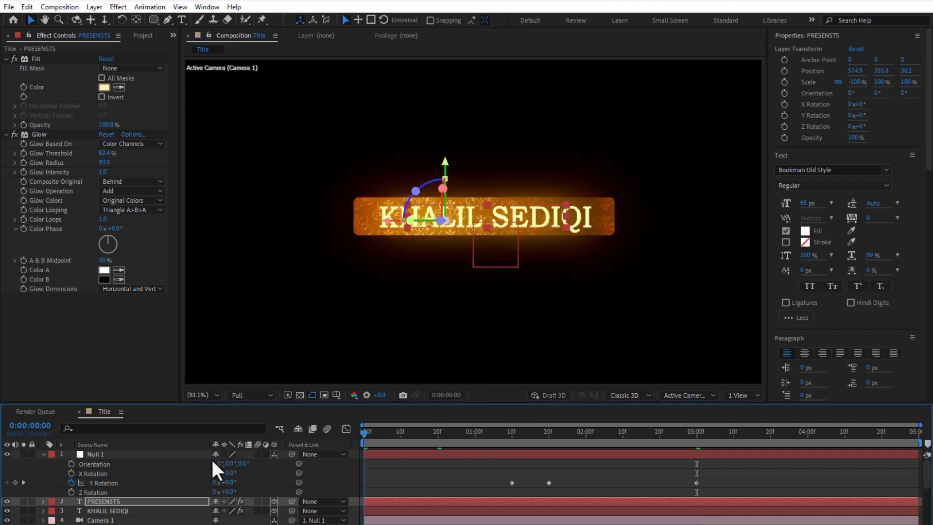
Step: Enable motion blur on all layers and play a preview from the start
{"action": "key", "text": "ctrl+a"}
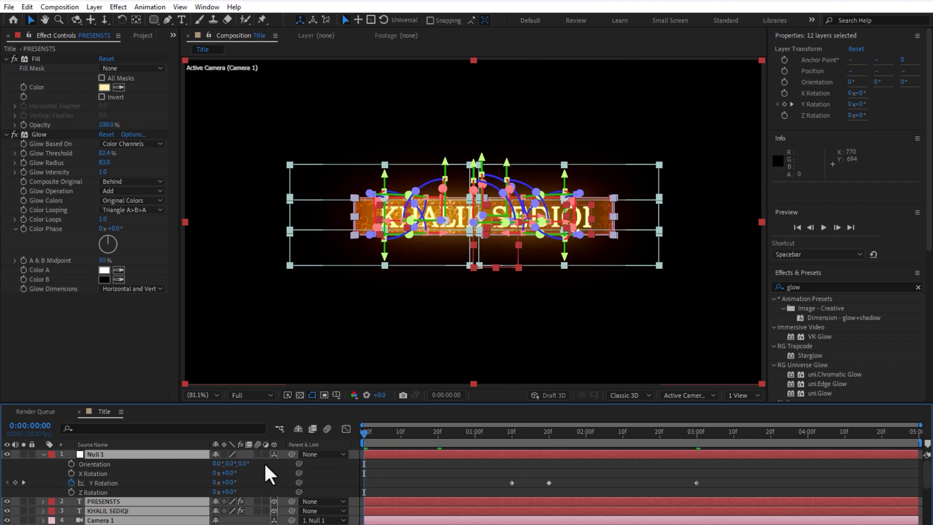
{"action": "left_click", "coordinate": [257, 454]}
{"action": "left_click", "coordinate": [426, 483]}
{"action": "key", "text": "space"}
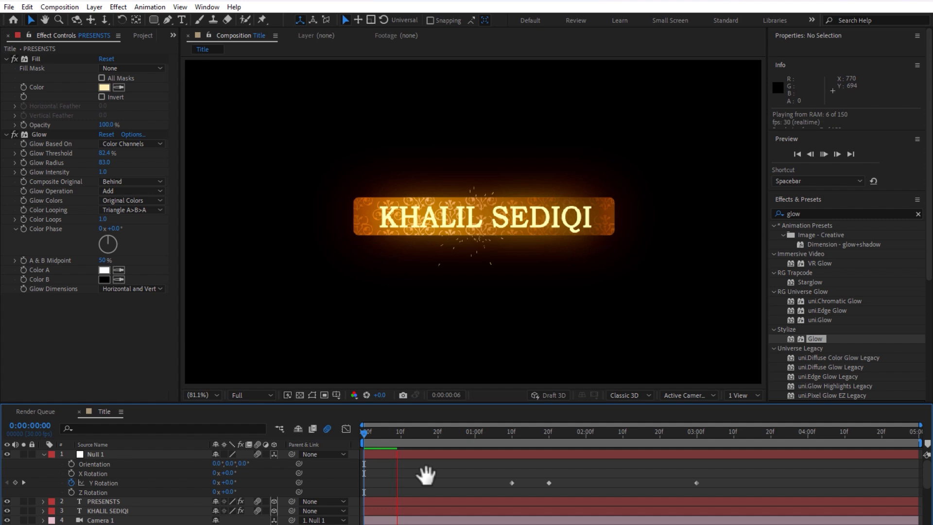